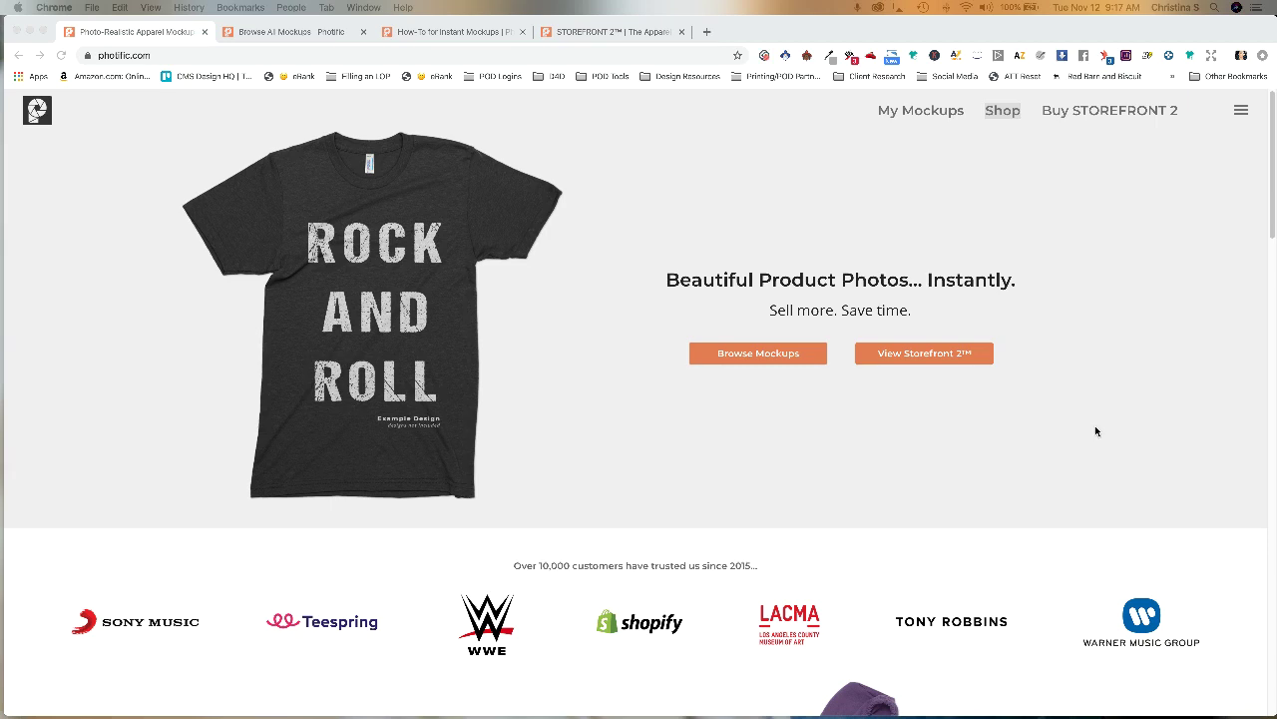
- Scroll through the Photific home page, then switch to the Browse All Mockups apparel library
scroll(1096, 431, down, 2)
scroll(1095, 431, up, 2)
scroll(1095, 431, down, 2)
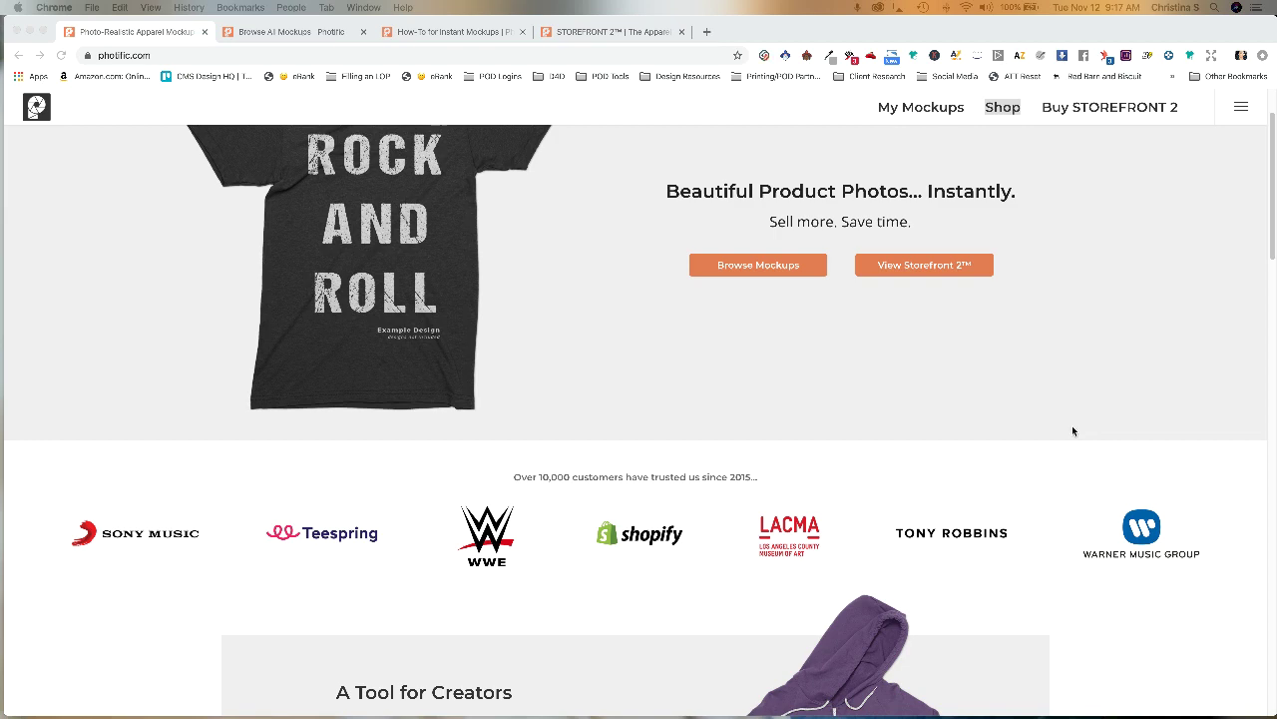
scroll(1074, 431, down, 2)
scroll(1074, 431, up, 3)
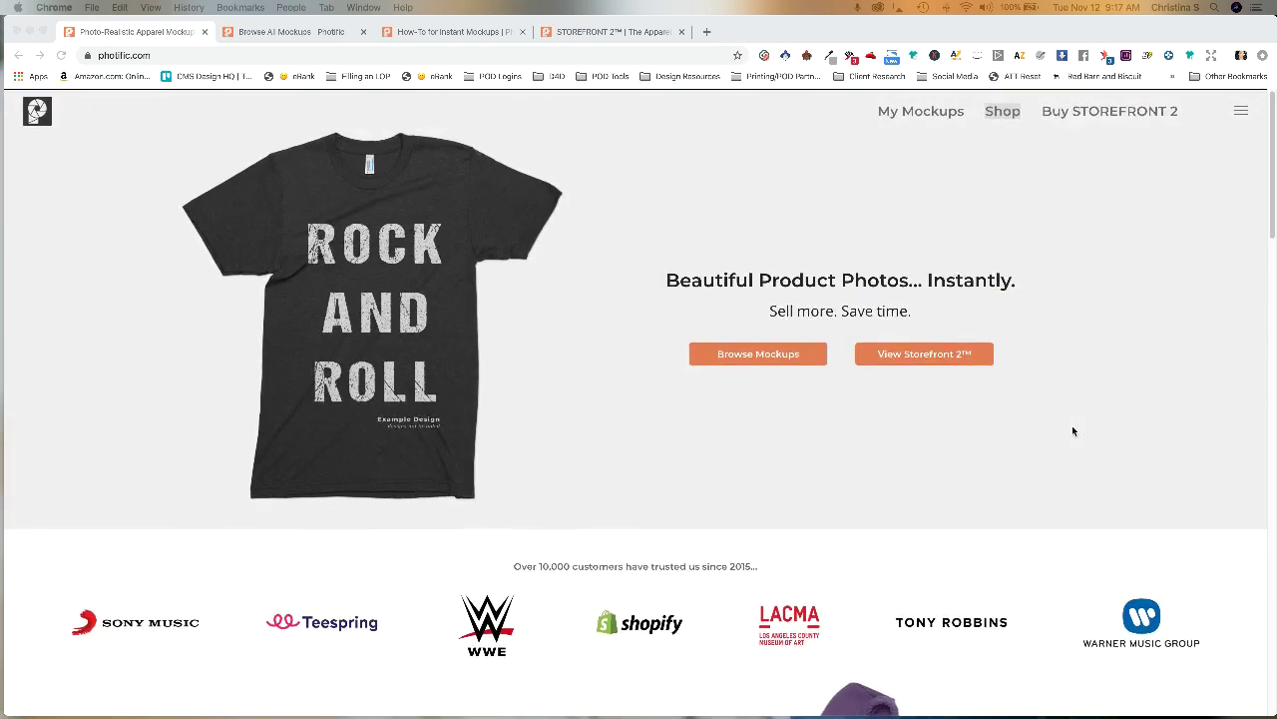
scroll(1073, 432, down, 3)
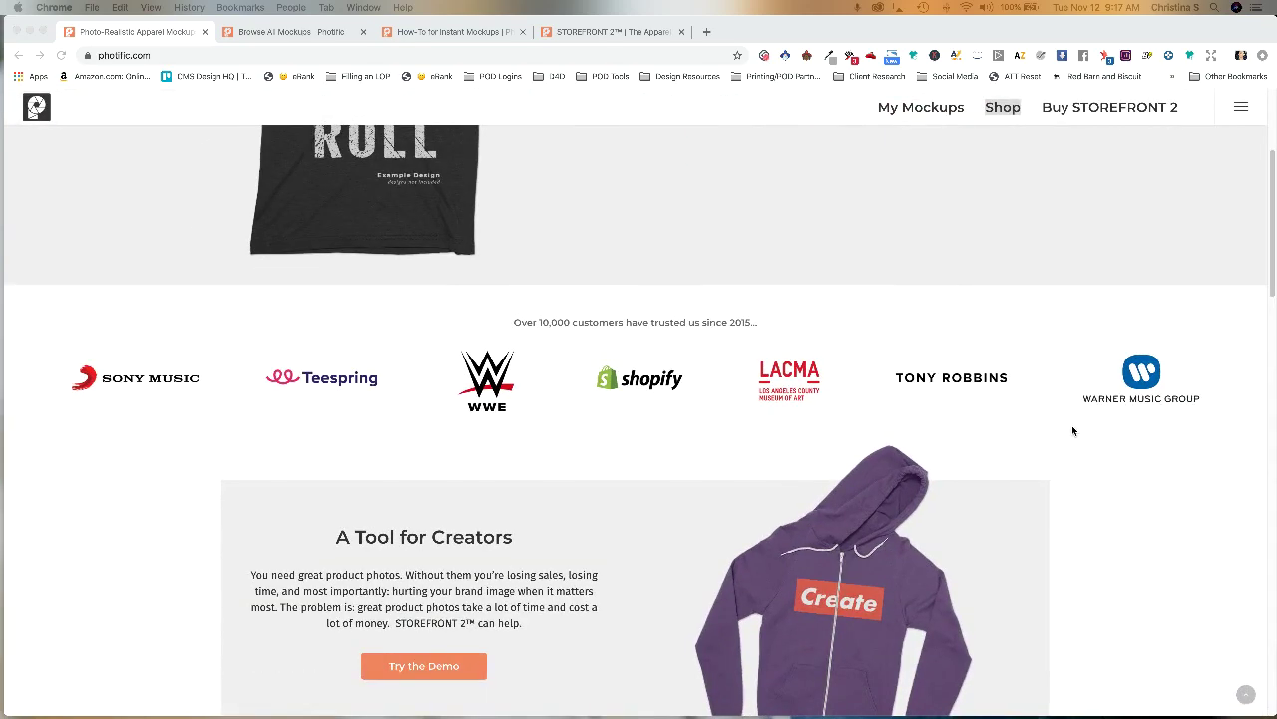
scroll(1074, 431, down, 6)
scroll(1074, 431, down, 9)
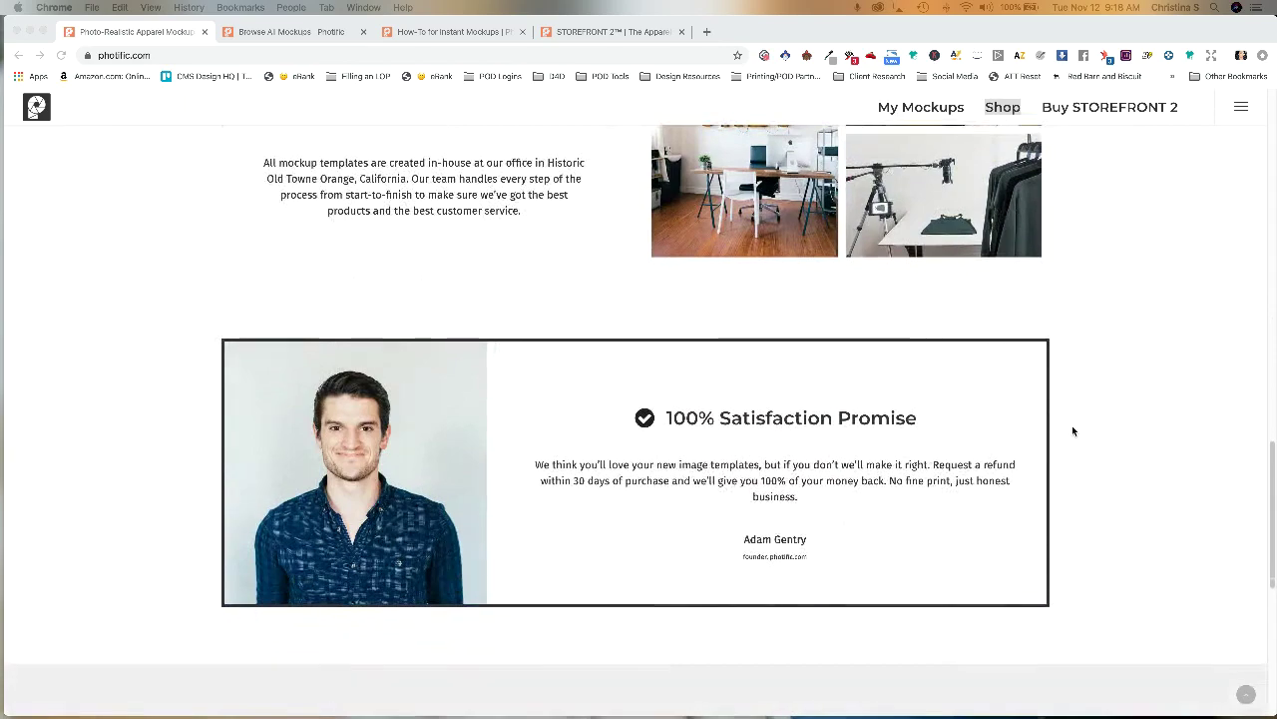
scroll(1074, 431, down, 5)
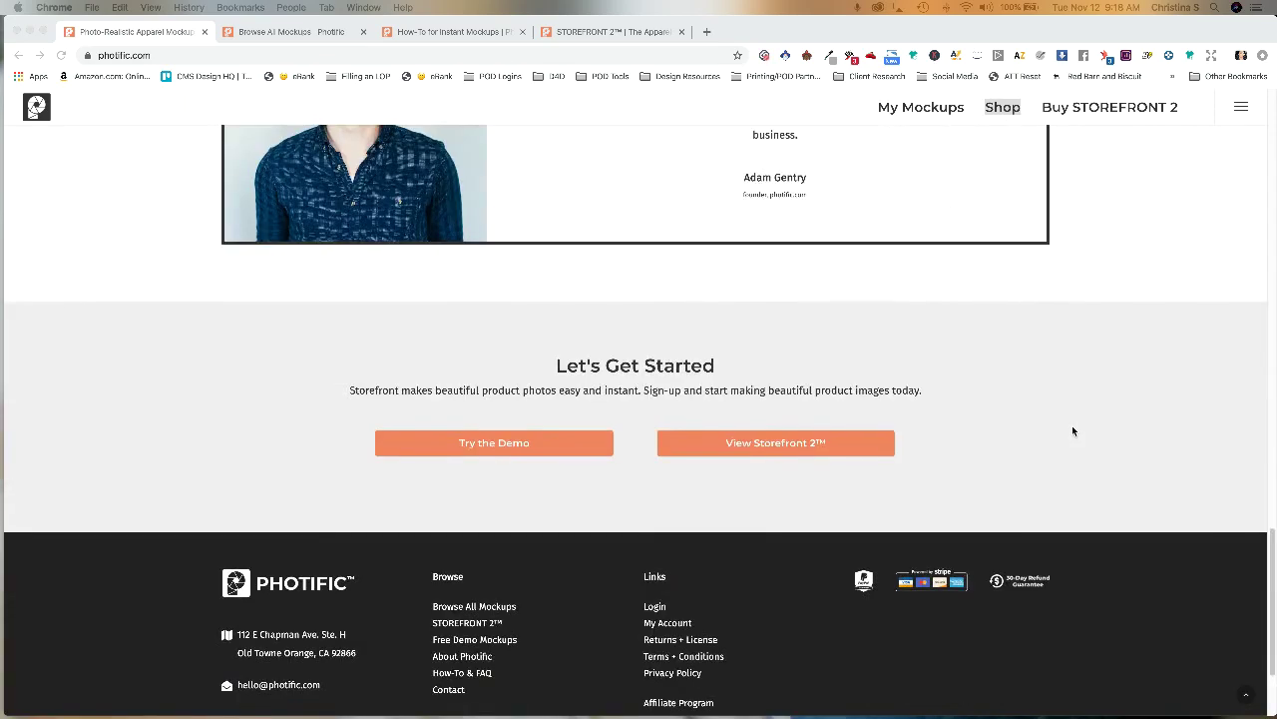
scroll(1074, 431, up, 20)
scroll(1072, 425, up, 2)
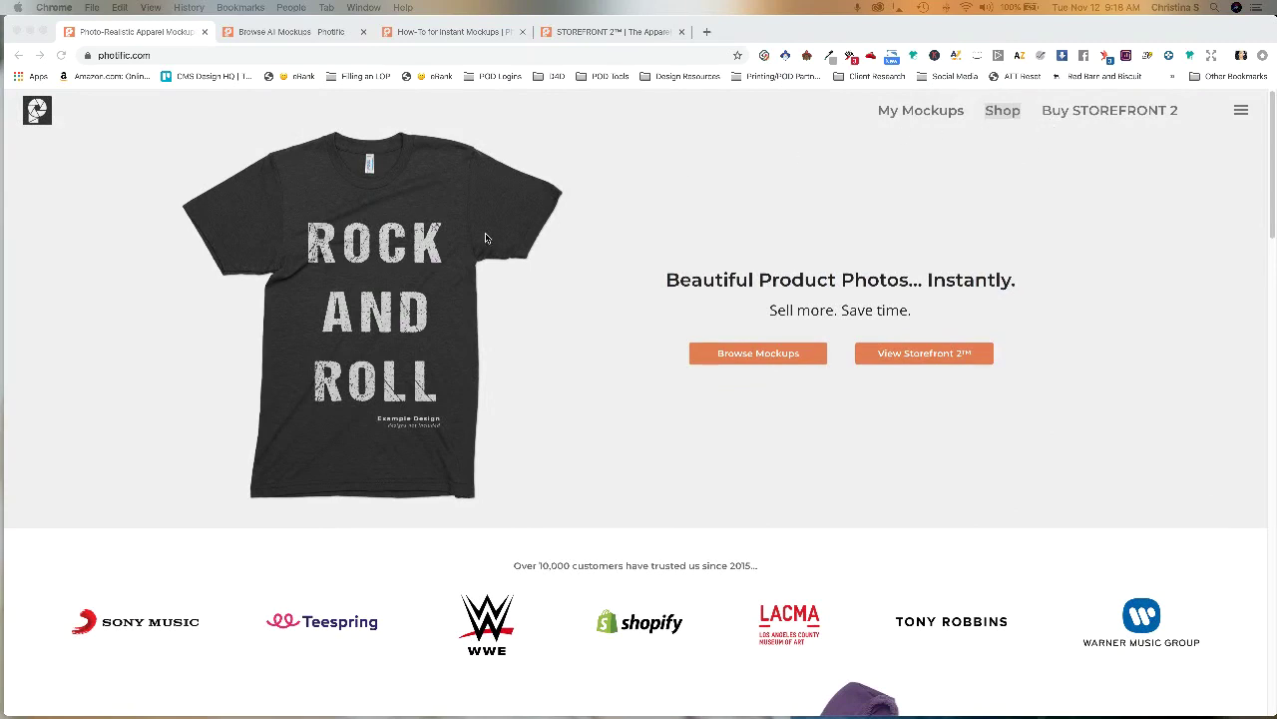
click(311, 38)
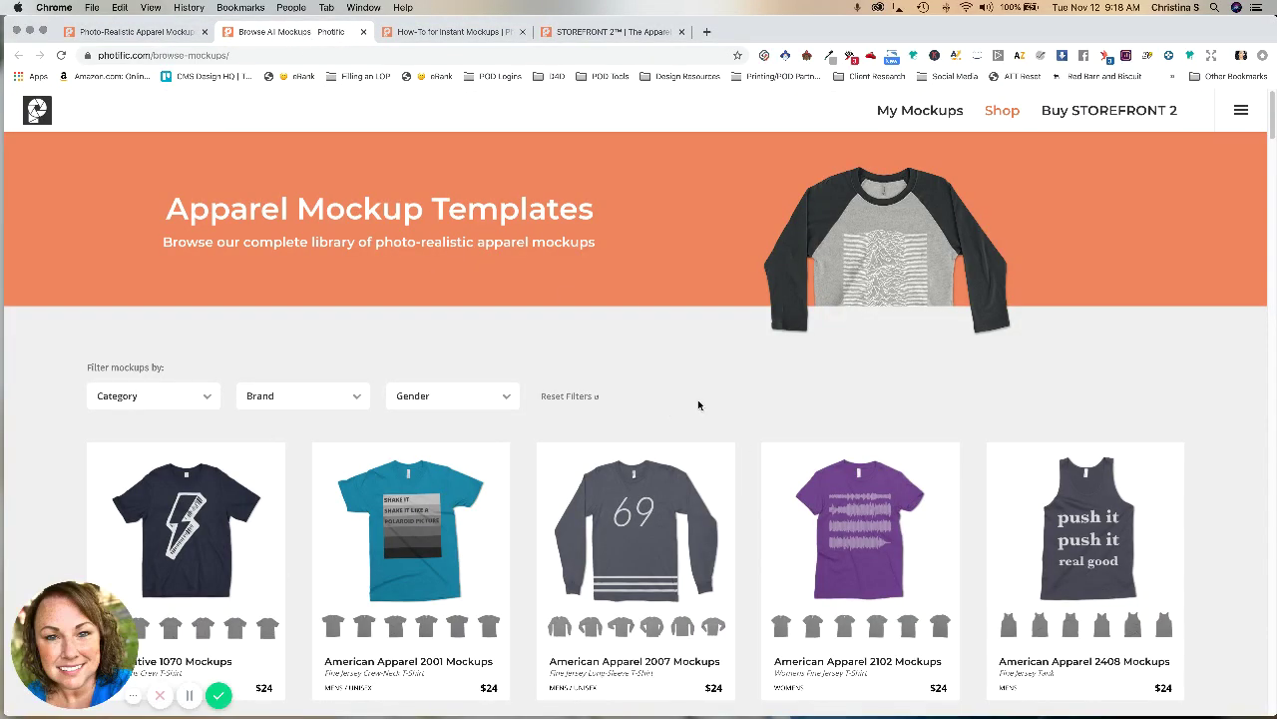
- Scroll down the mockup grid to American Apparel 2007, 2102 and TR401W
scroll(702, 404, down, 4)
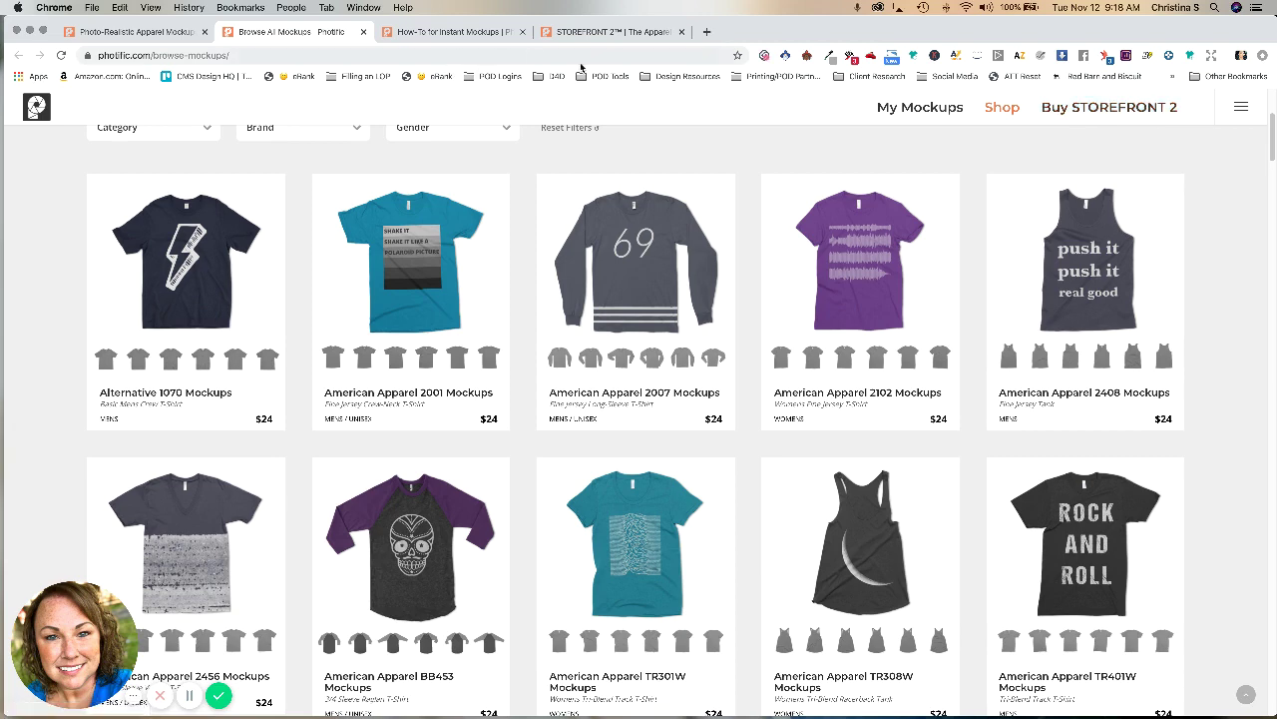
click(612, 33)
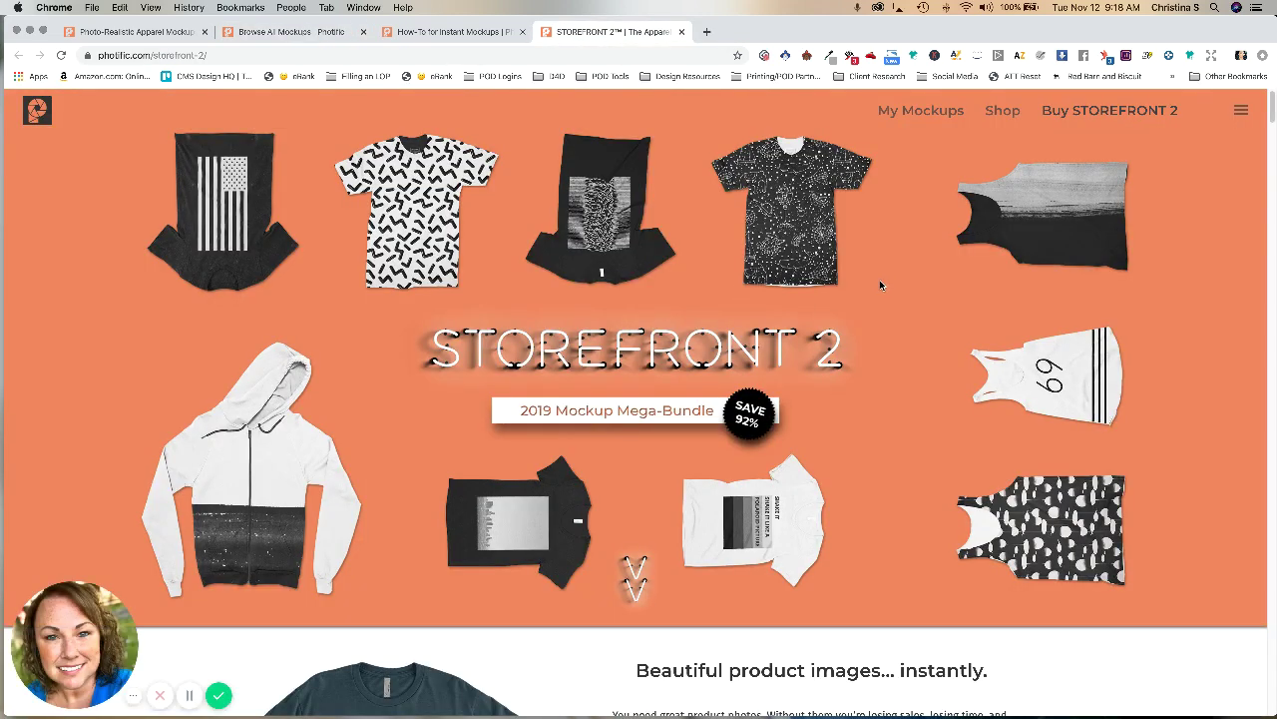
scroll(879, 282, down, 5)
scroll(881, 285, down, 3)
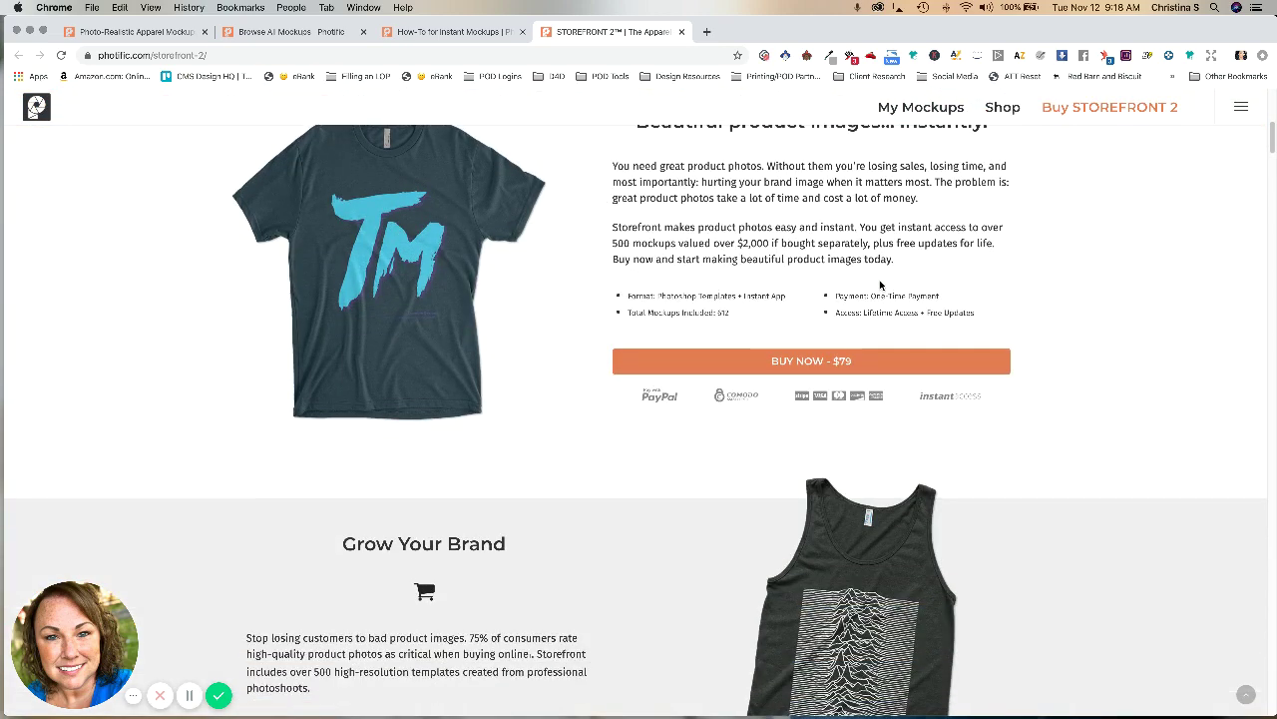
scroll(880, 285, up, 2)
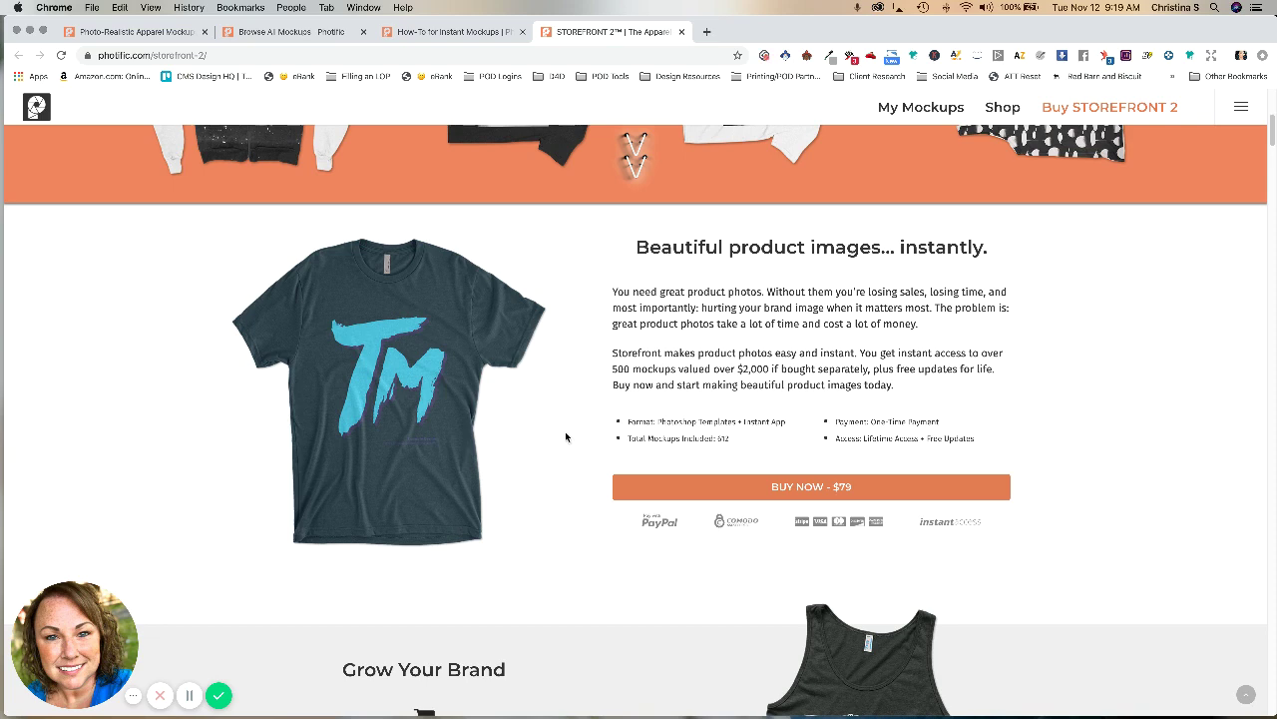
scroll(564, 437, down, 3)
scroll(564, 436, down, 6)
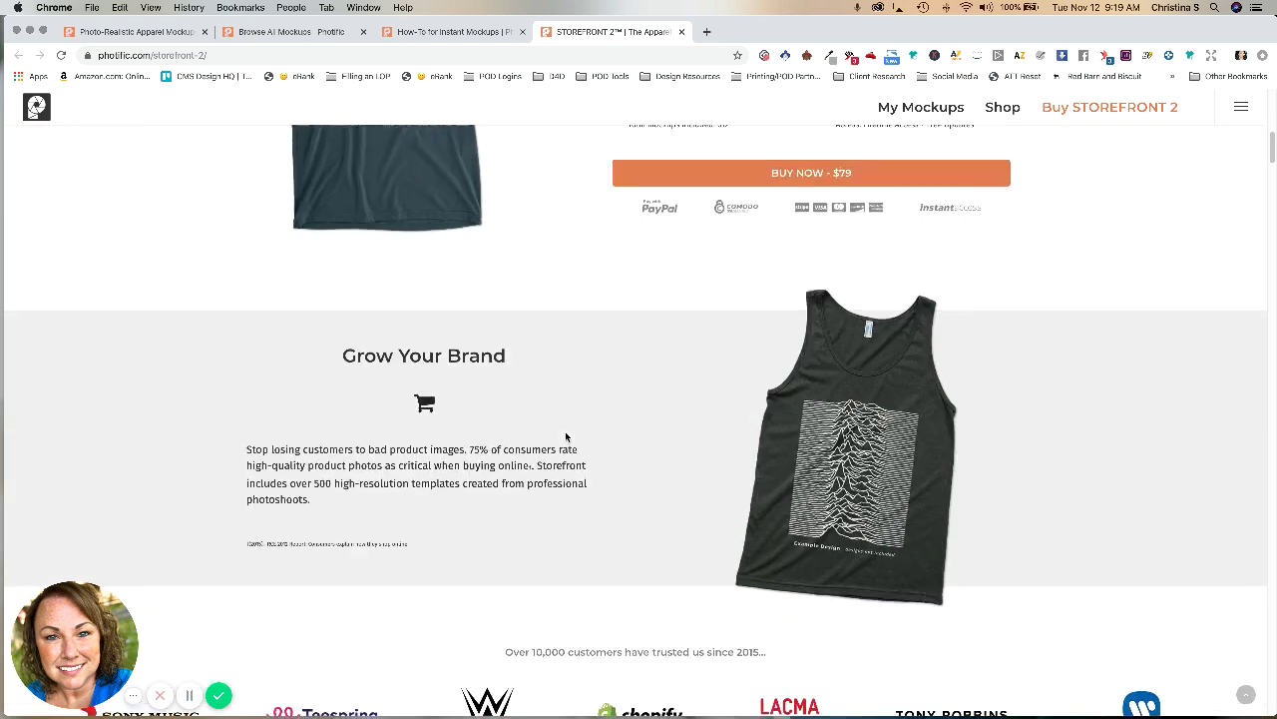
scroll(564, 436, down, 10)
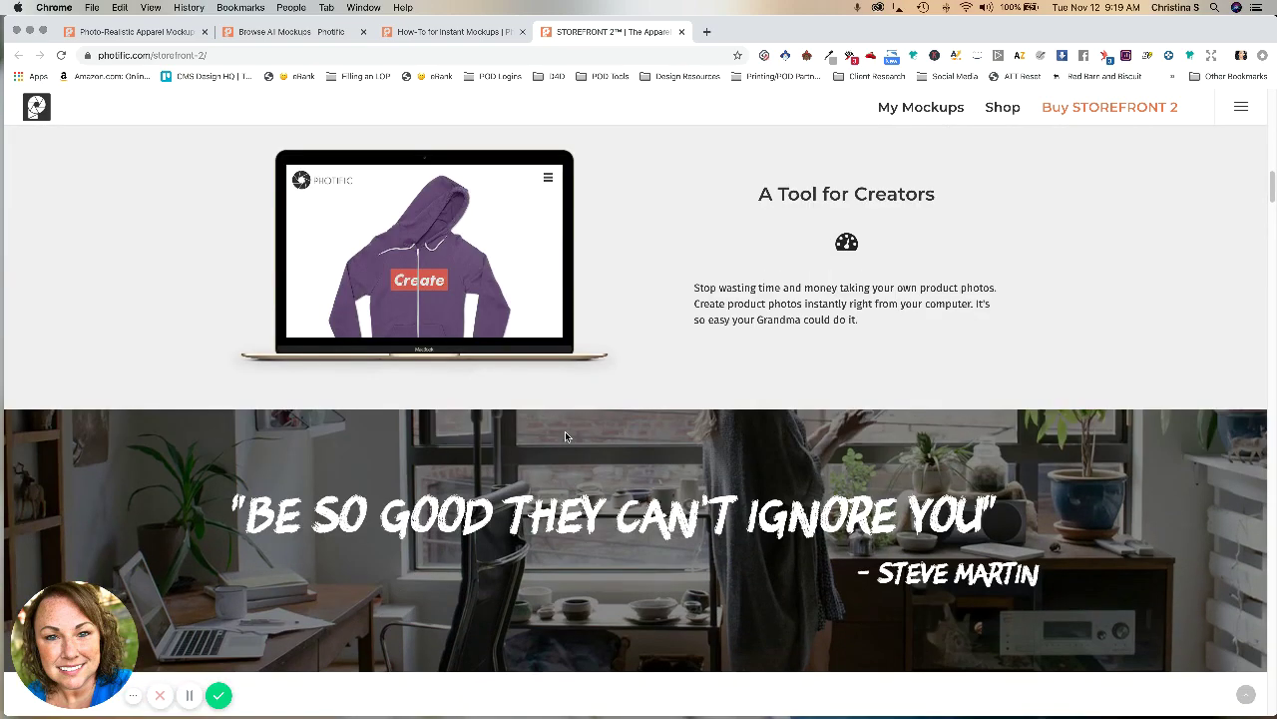
scroll(565, 436, down, 9)
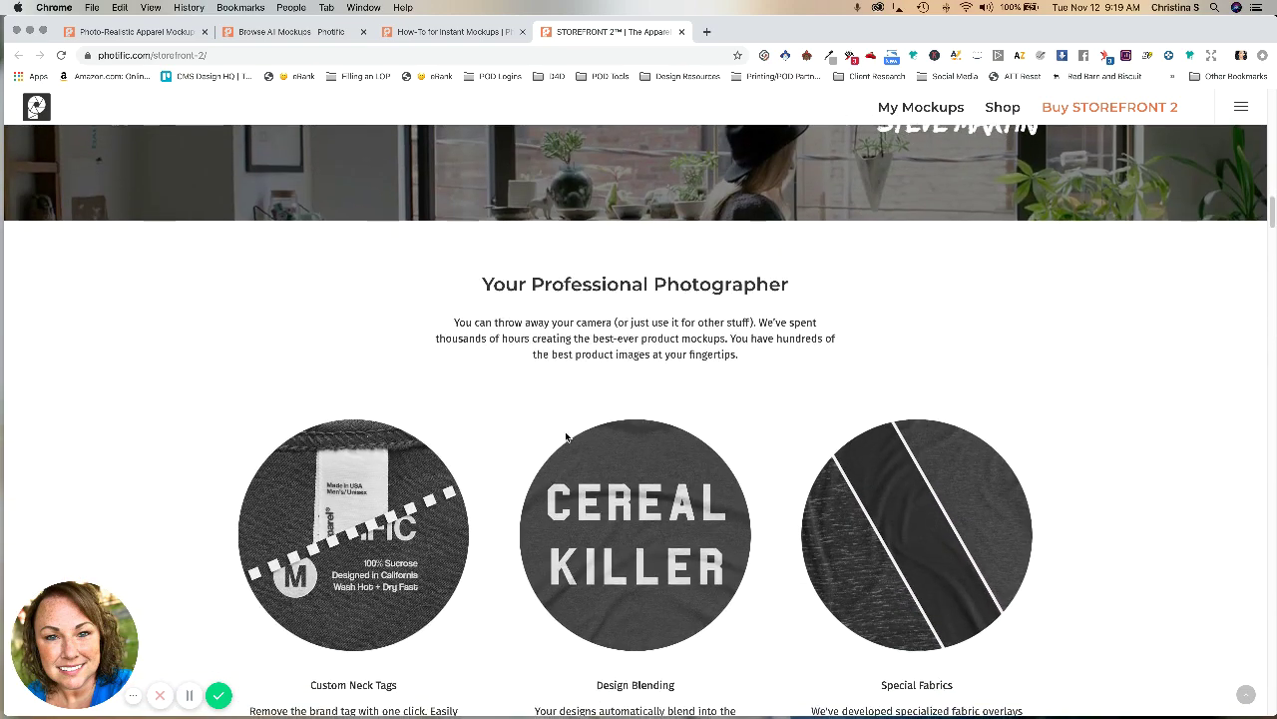
scroll(565, 436, down, 2)
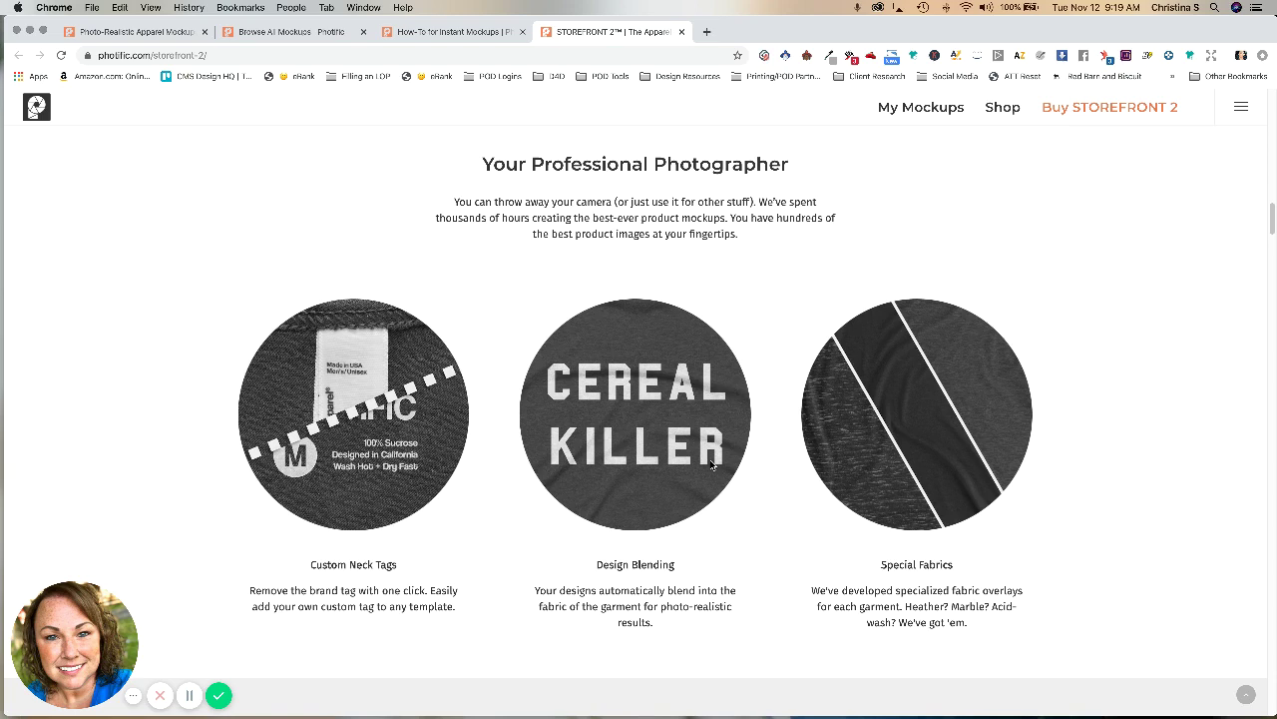
scroll(770, 460, down, 3)
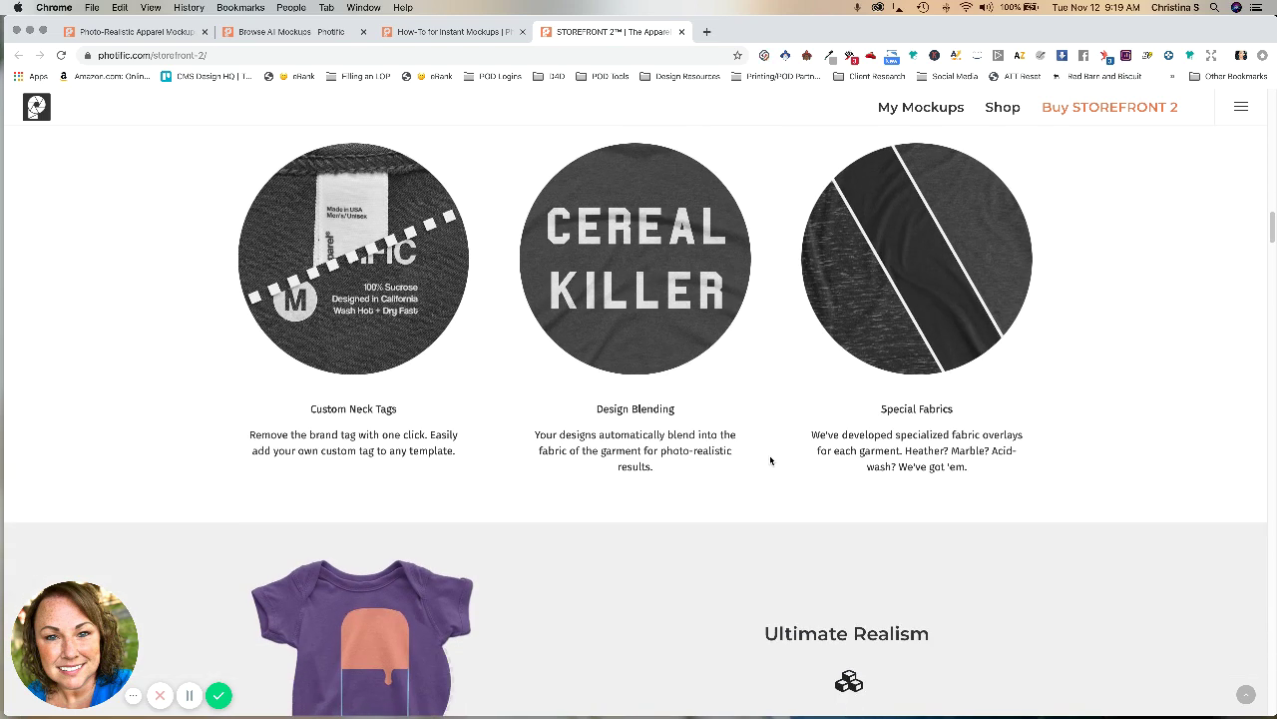
scroll(774, 460, down, 5)
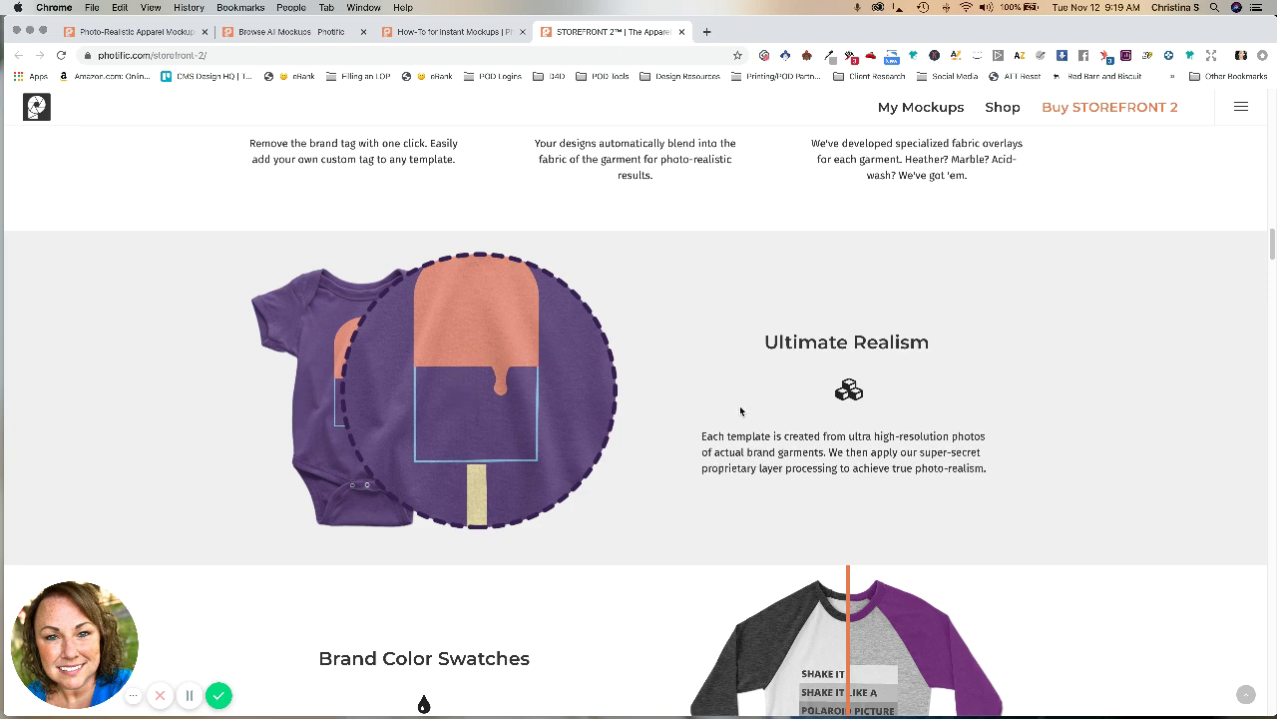
scroll(740, 410, down, 5)
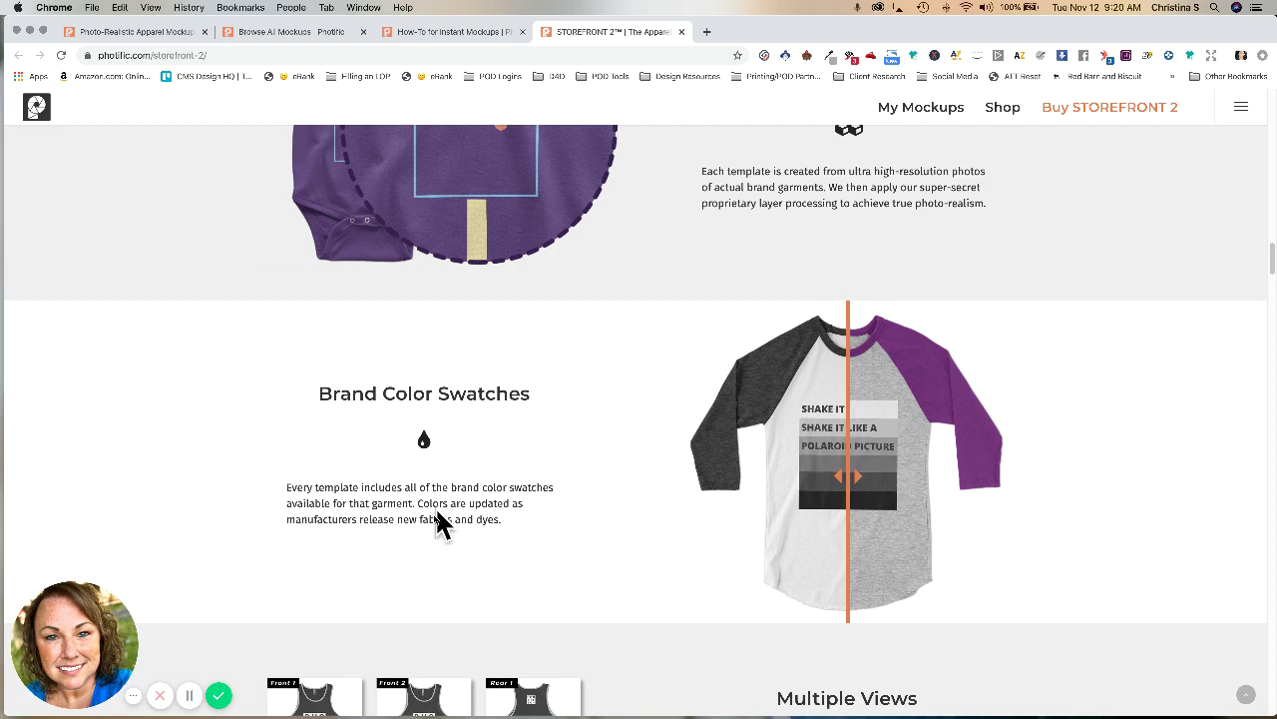
scroll(582, 506, down, 5)
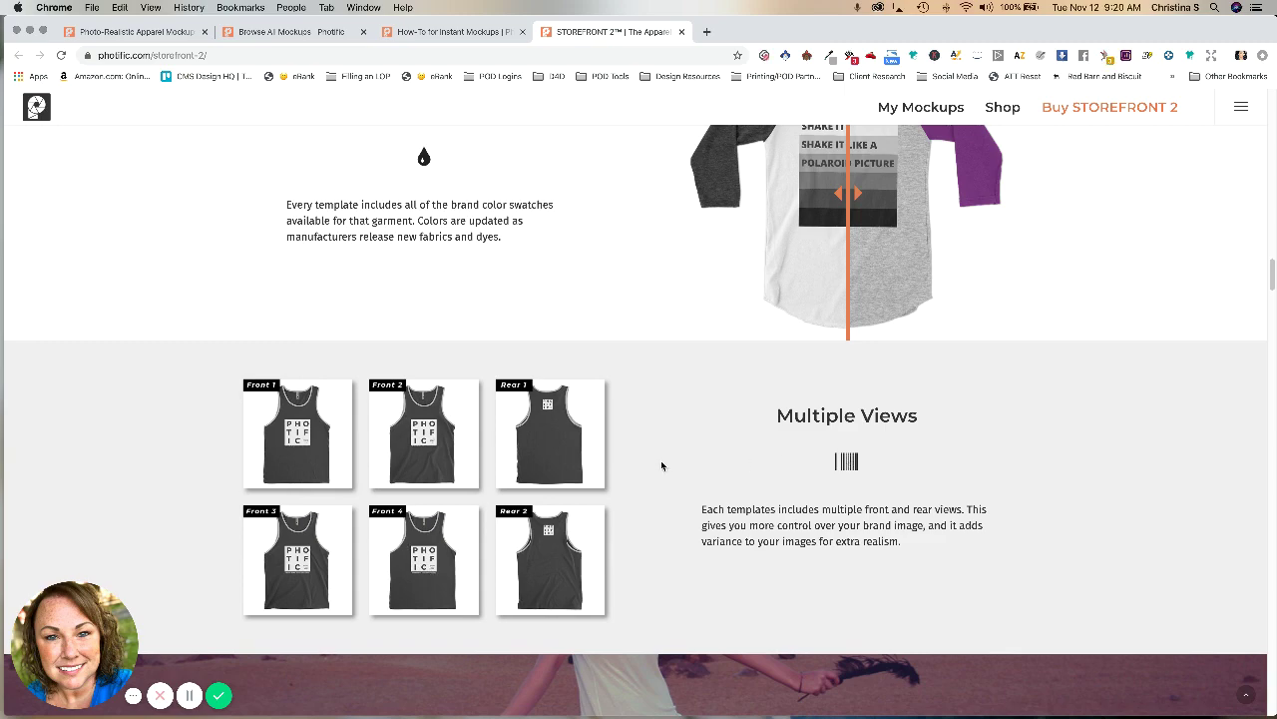
scroll(661, 460, down, 2)
scroll(661, 460, down, 10)
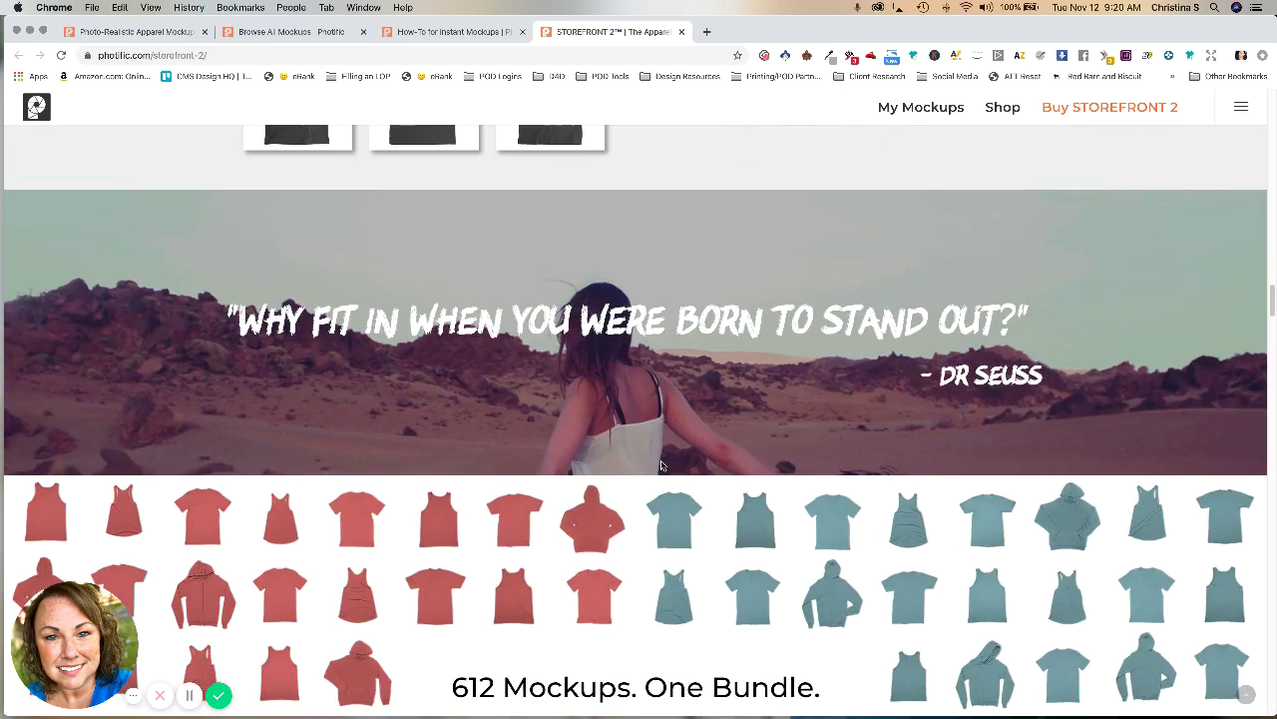
scroll(661, 464, down, 20)
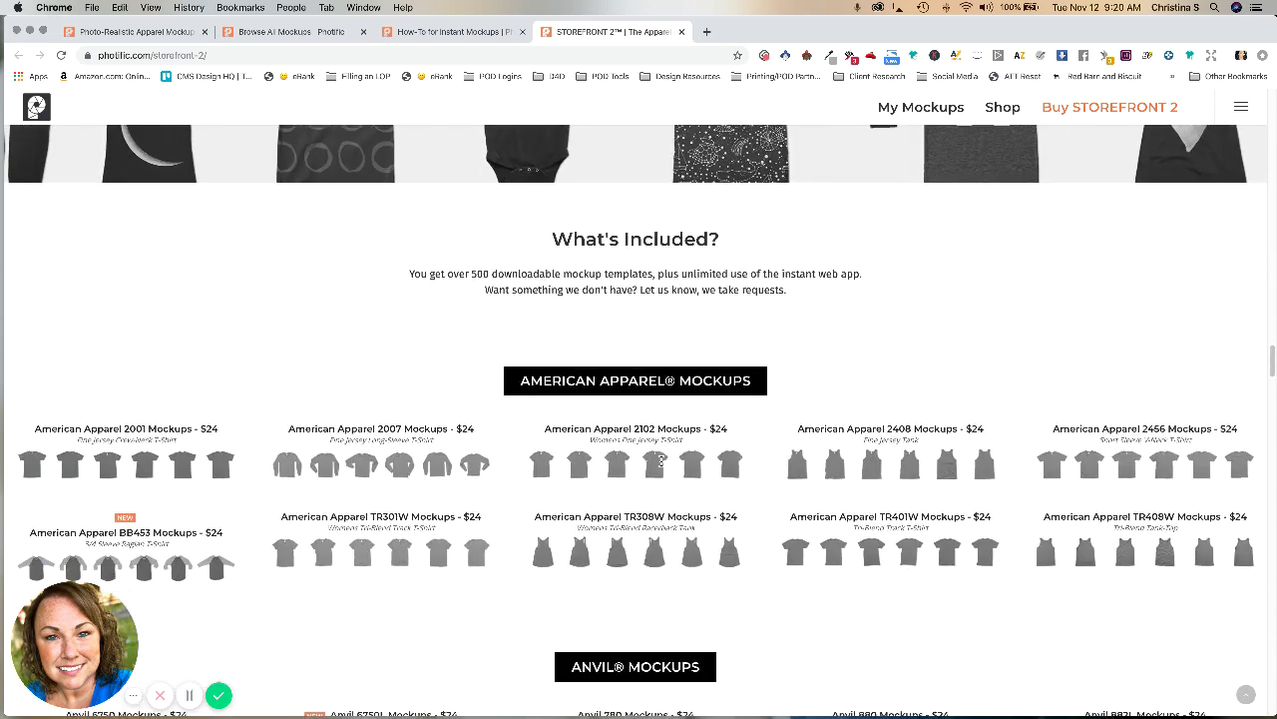
scroll(662, 466, down, 20)
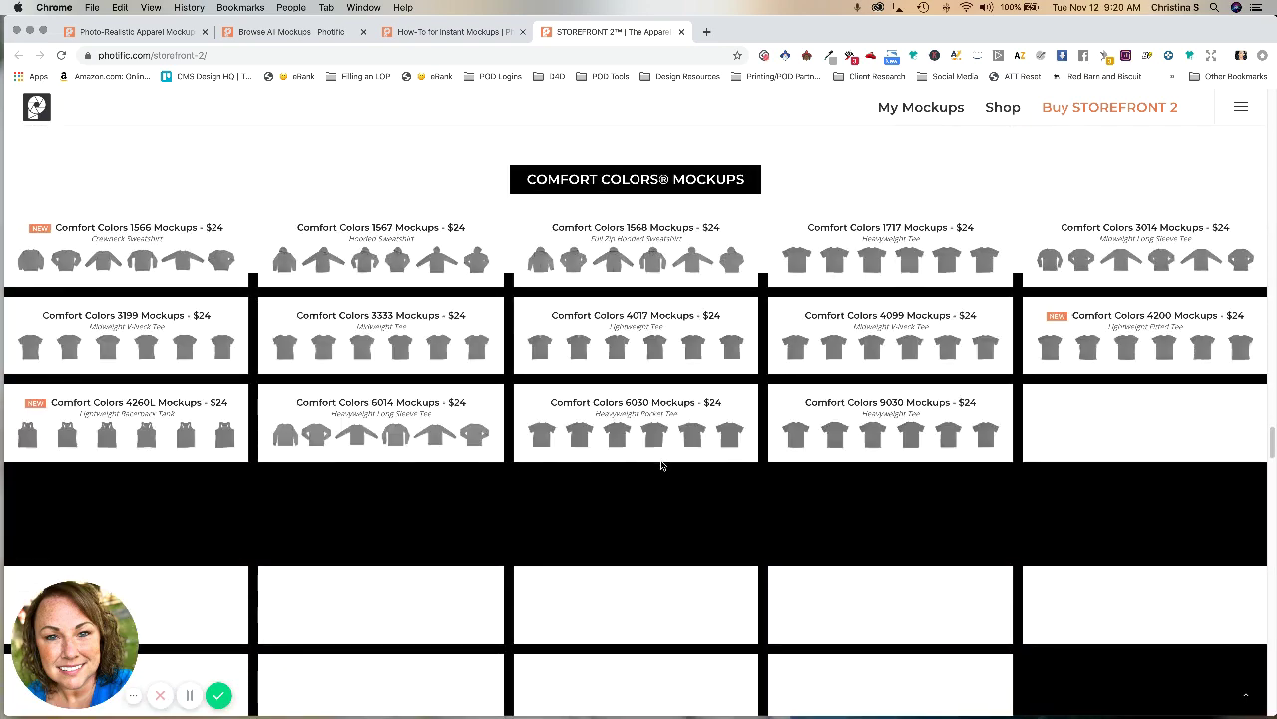
scroll(662, 466, down, 5)
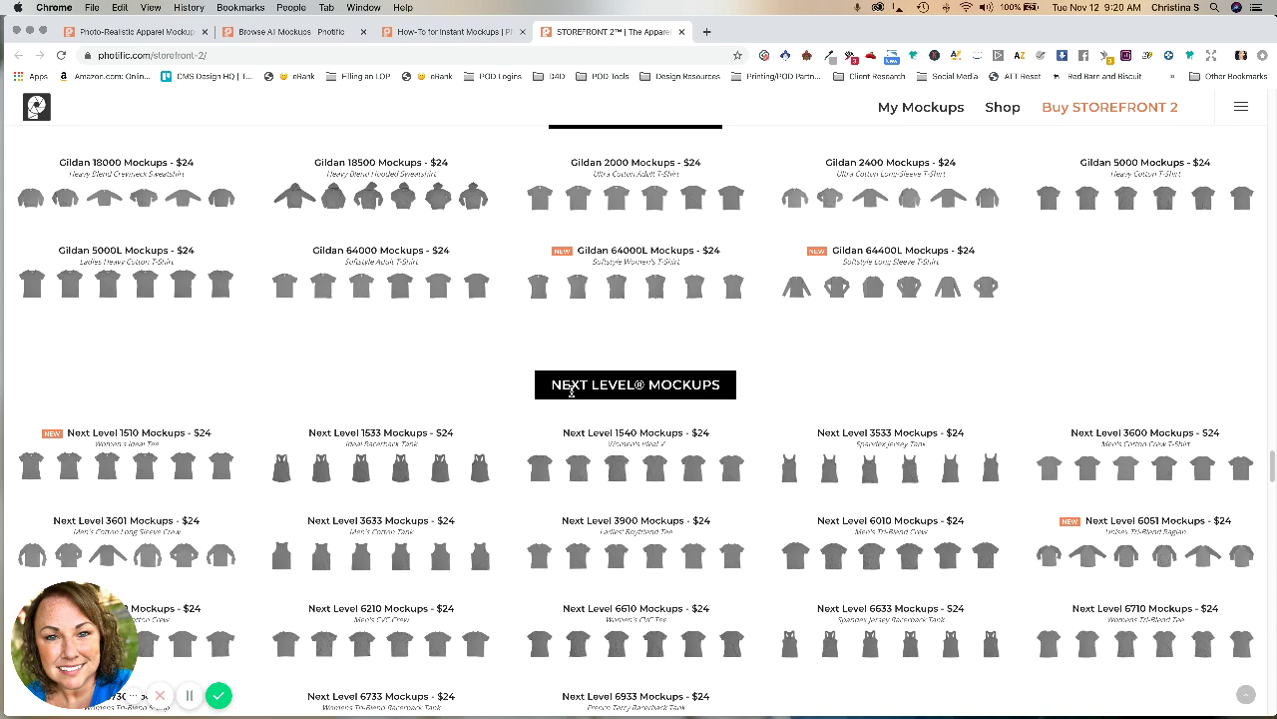
scroll(821, 390, up, 3)
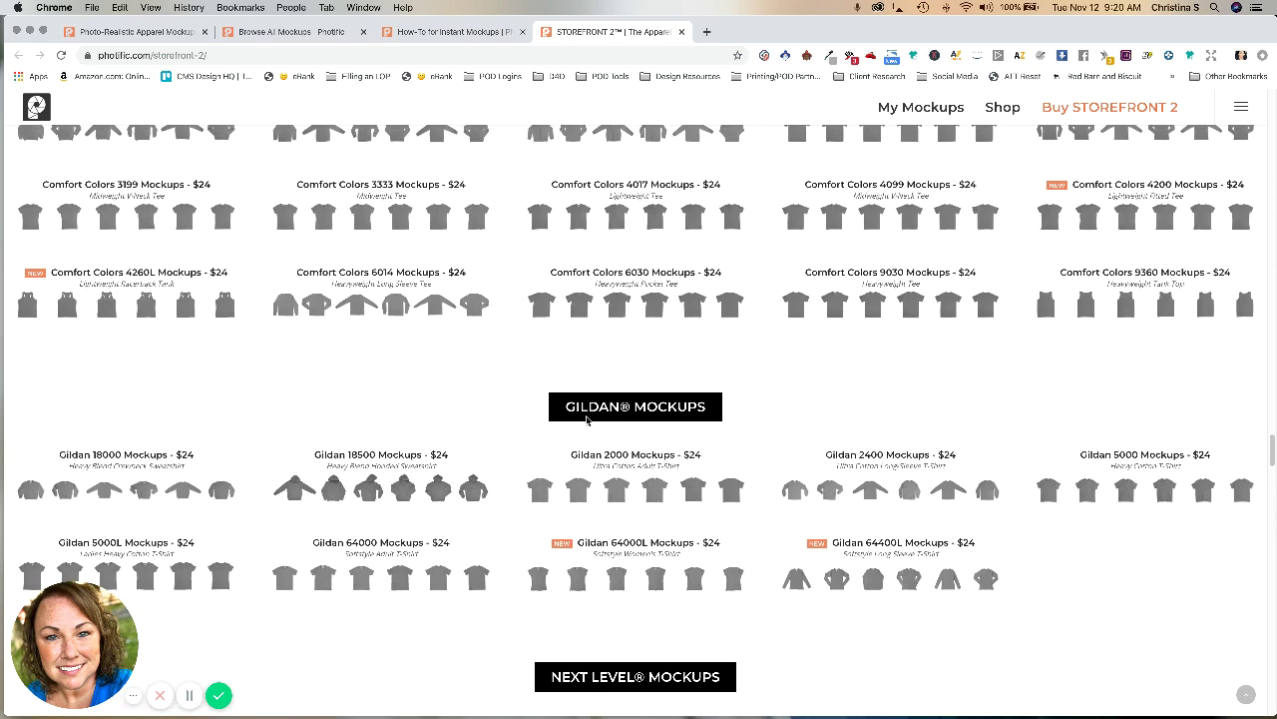
scroll(712, 418, up, 4)
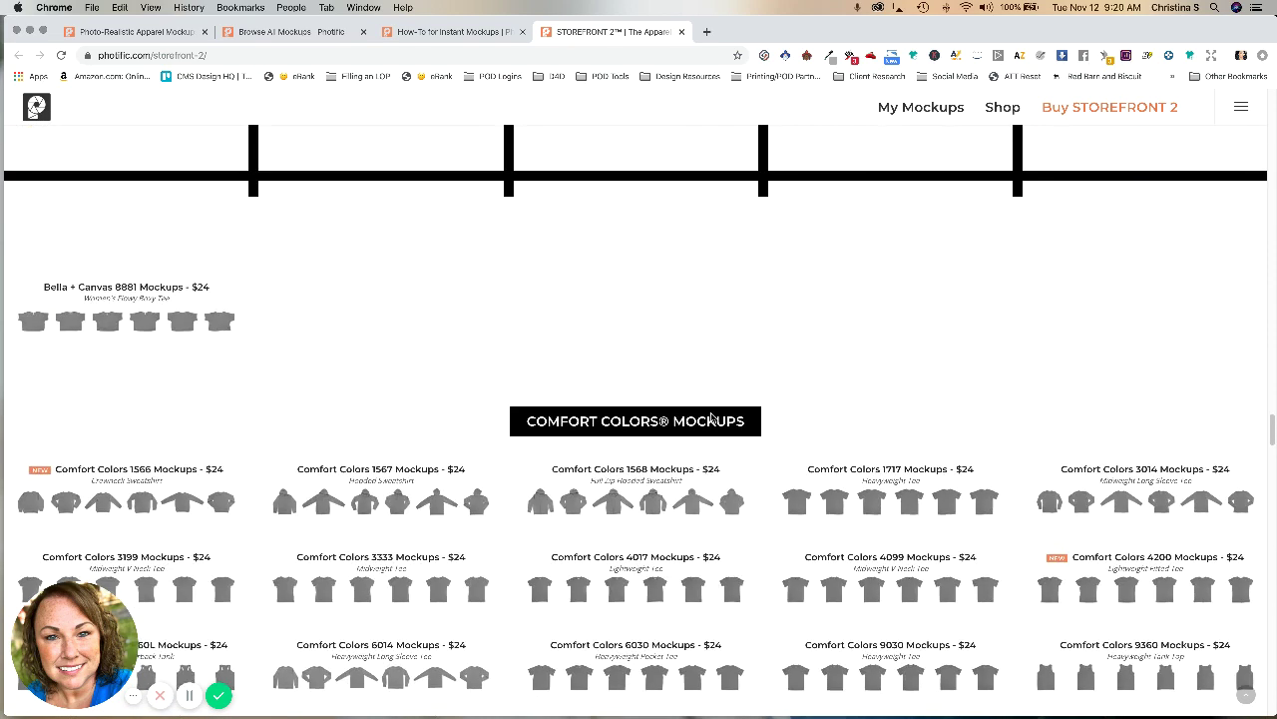
scroll(713, 418, up, 4)
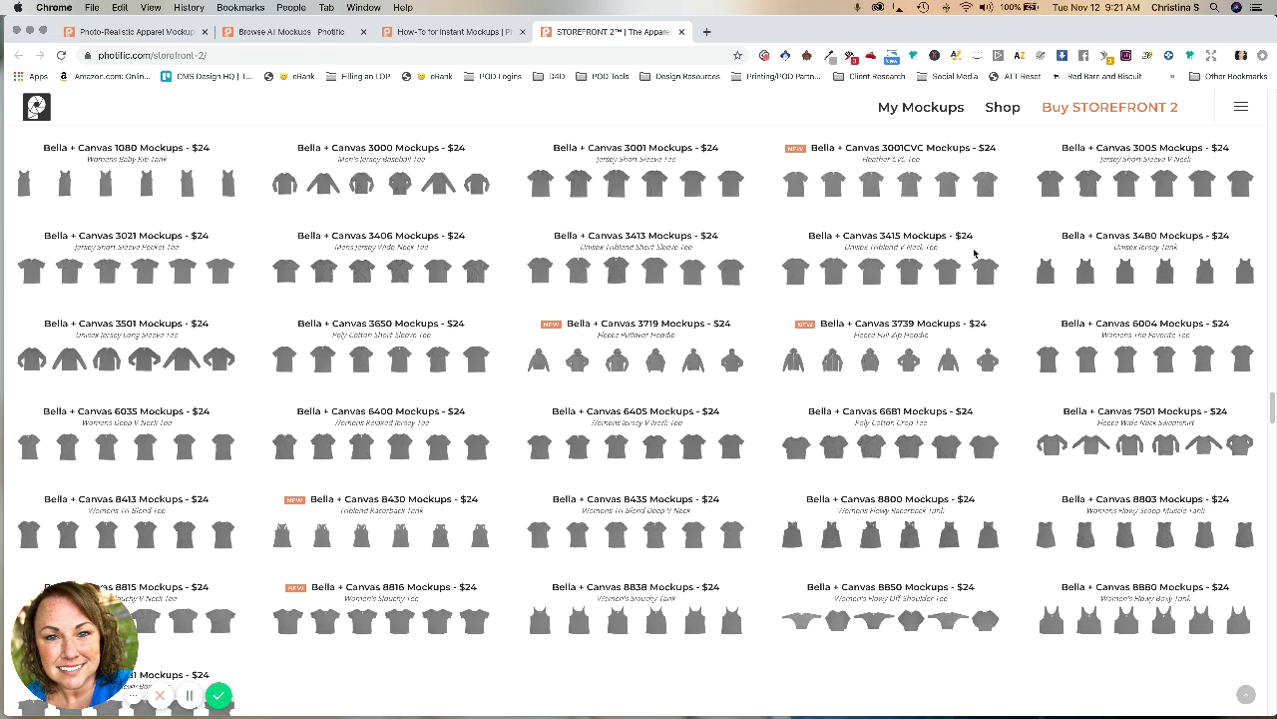
scroll(998, 344, down, 10)
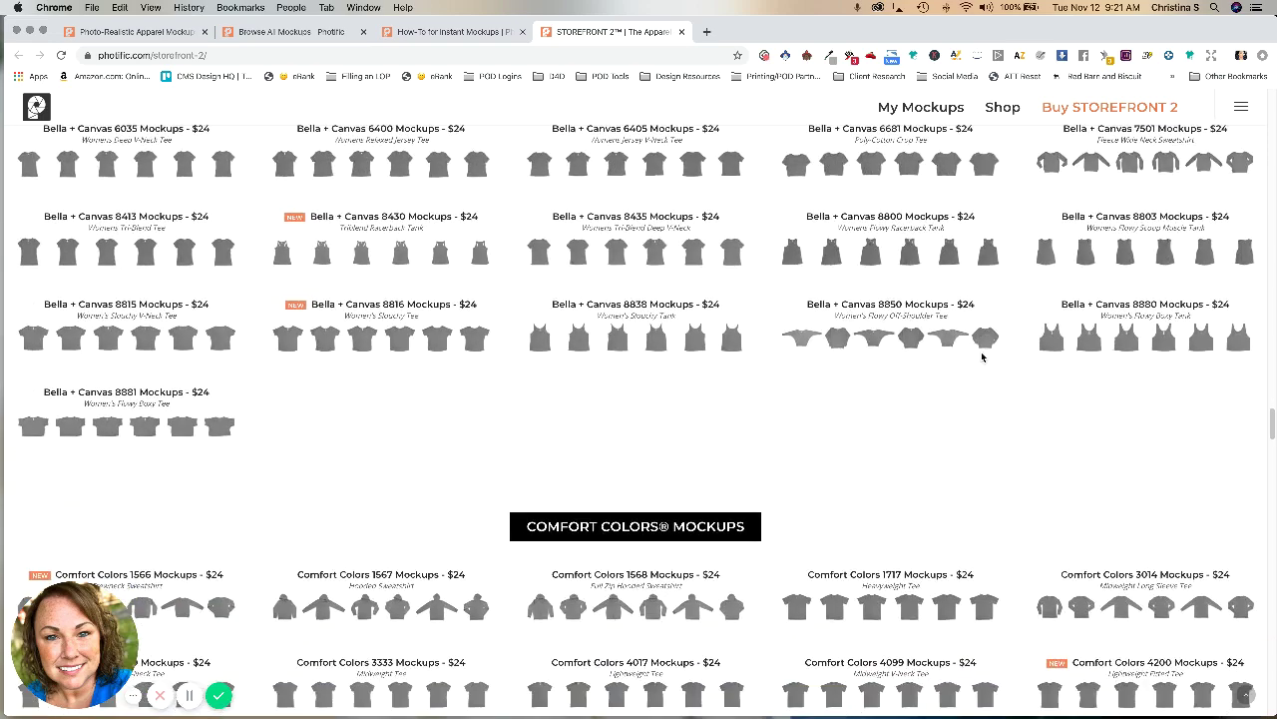
scroll(983, 356, down, 15)
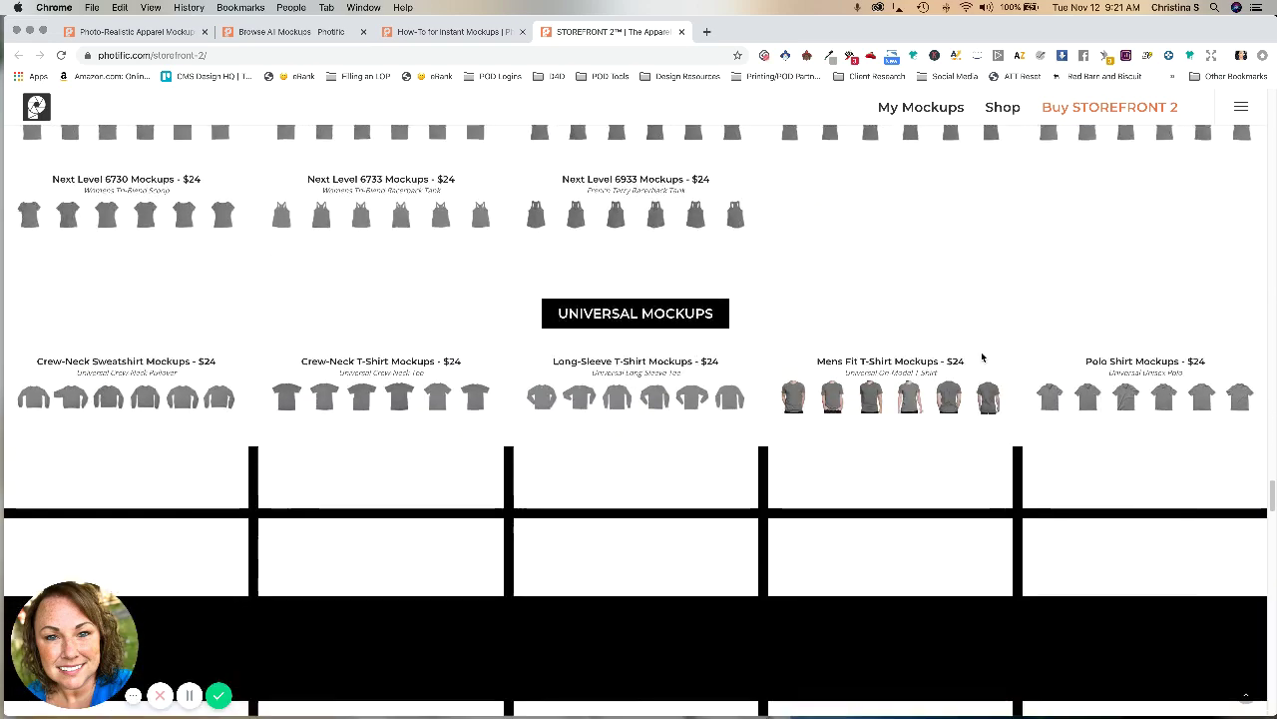
scroll(982, 356, down, 5)
scroll(982, 356, up, 3)
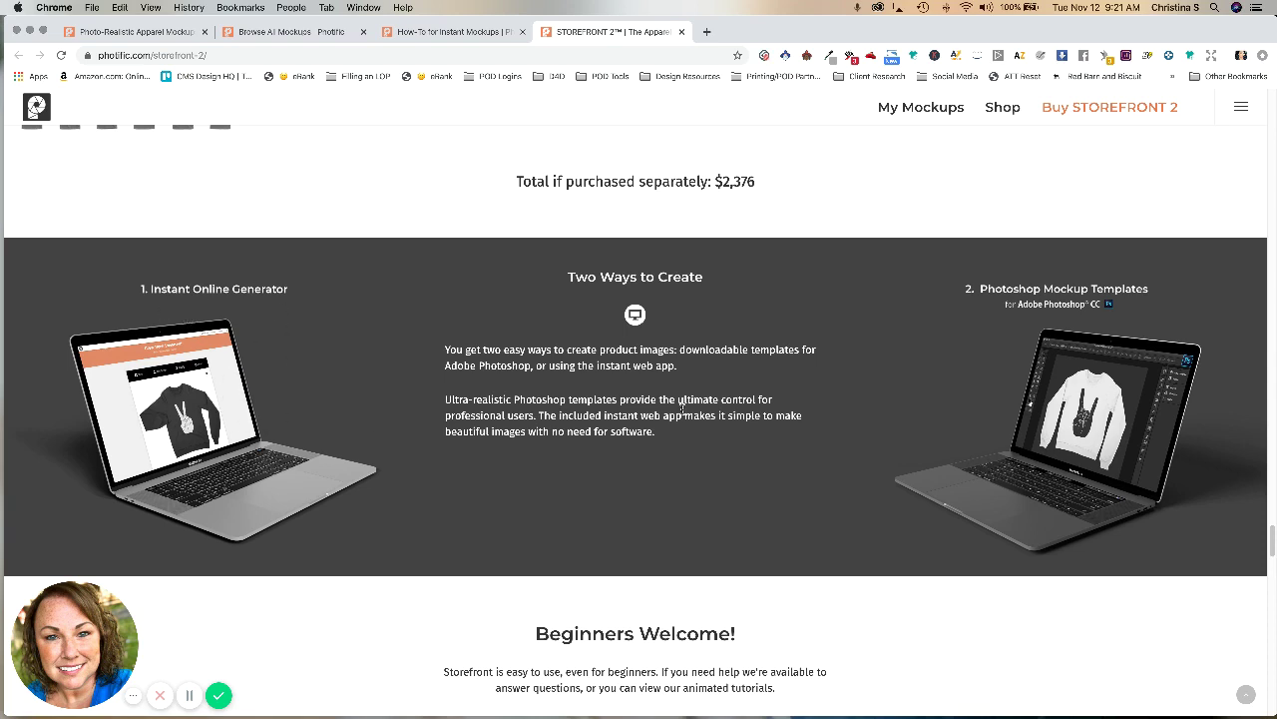
scroll(683, 413, down, 4)
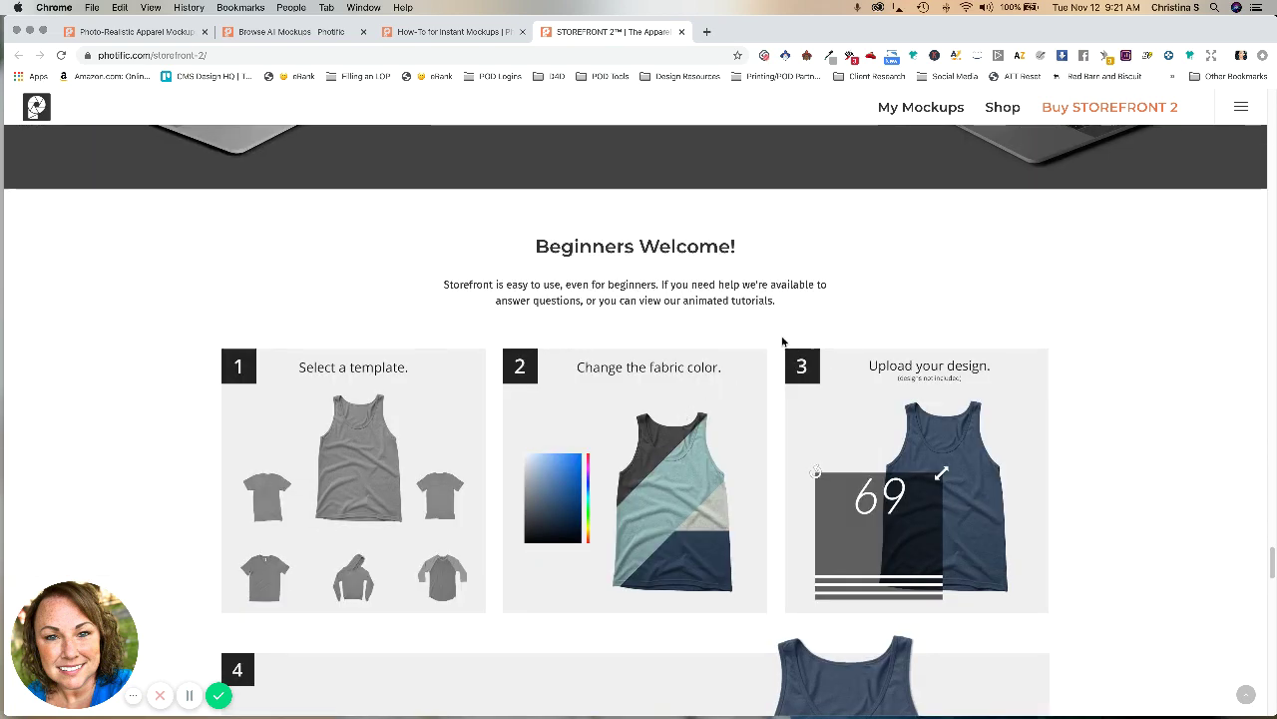
scroll(782, 342, down, 2)
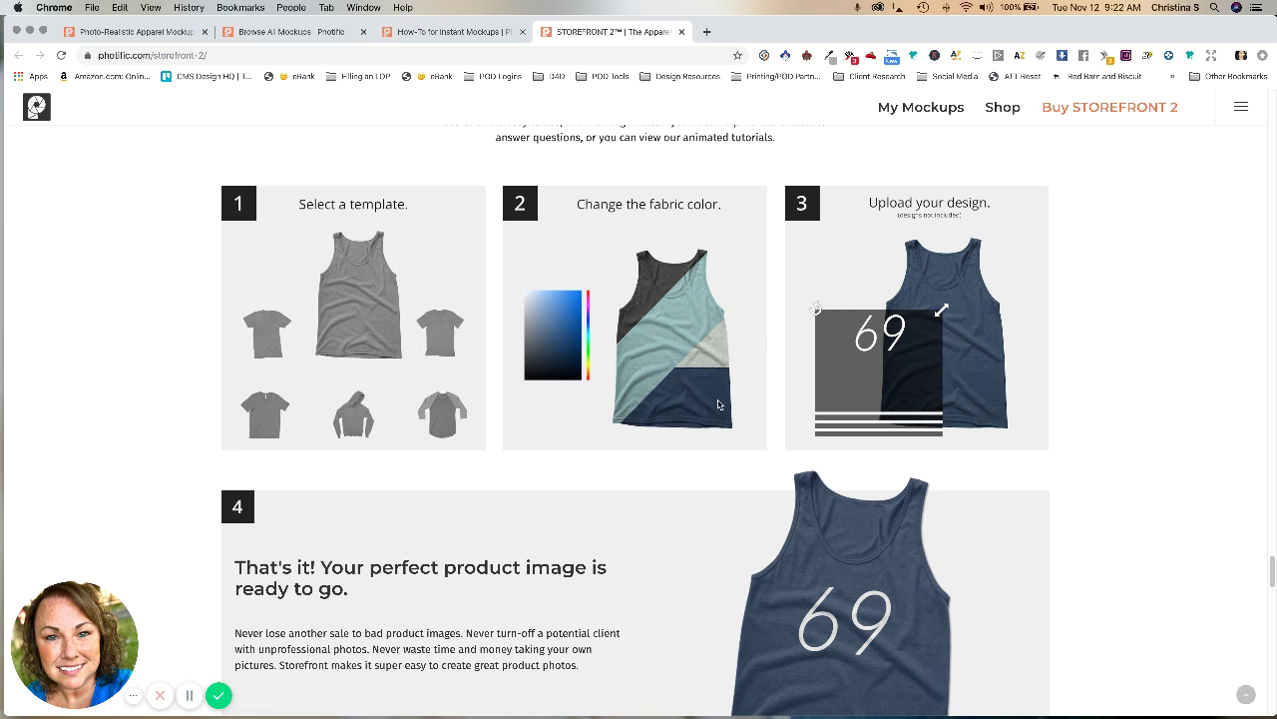
scroll(969, 349, down, 6)
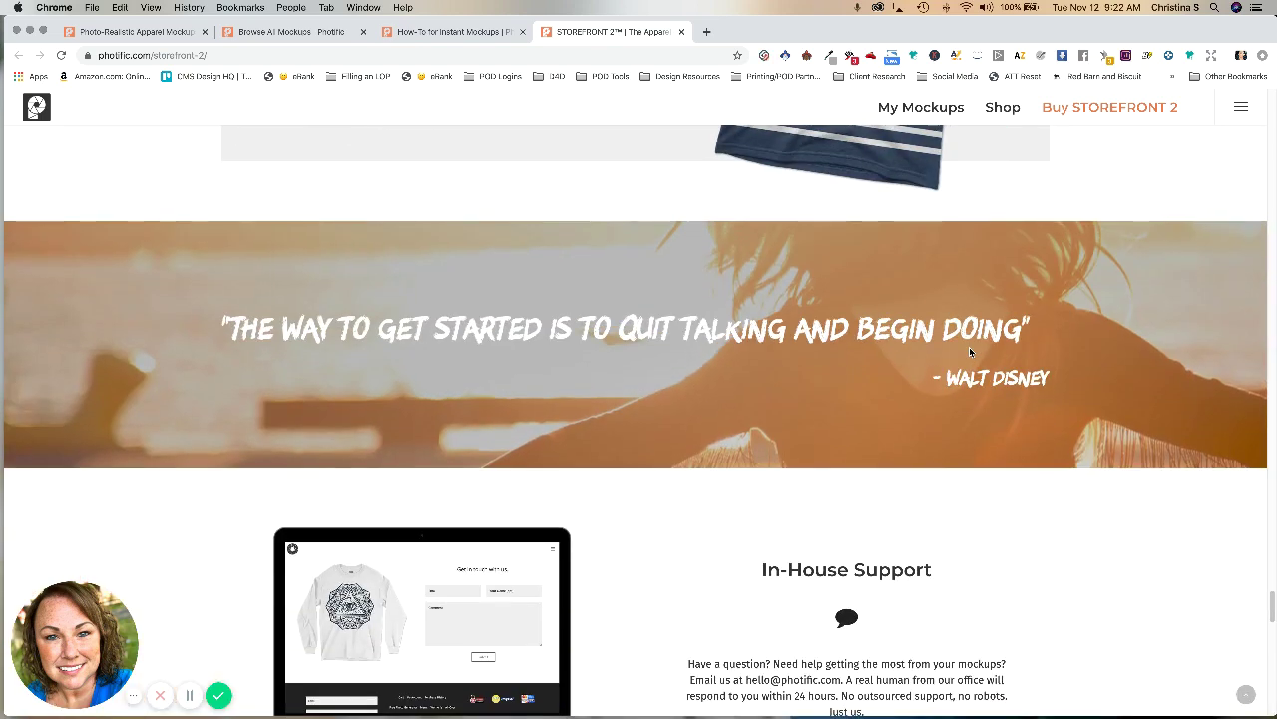
scroll(969, 350, down, 3)
scroll(969, 350, down, 3)
scroll(969, 351, down, 5)
scroll(969, 351, down, 3)
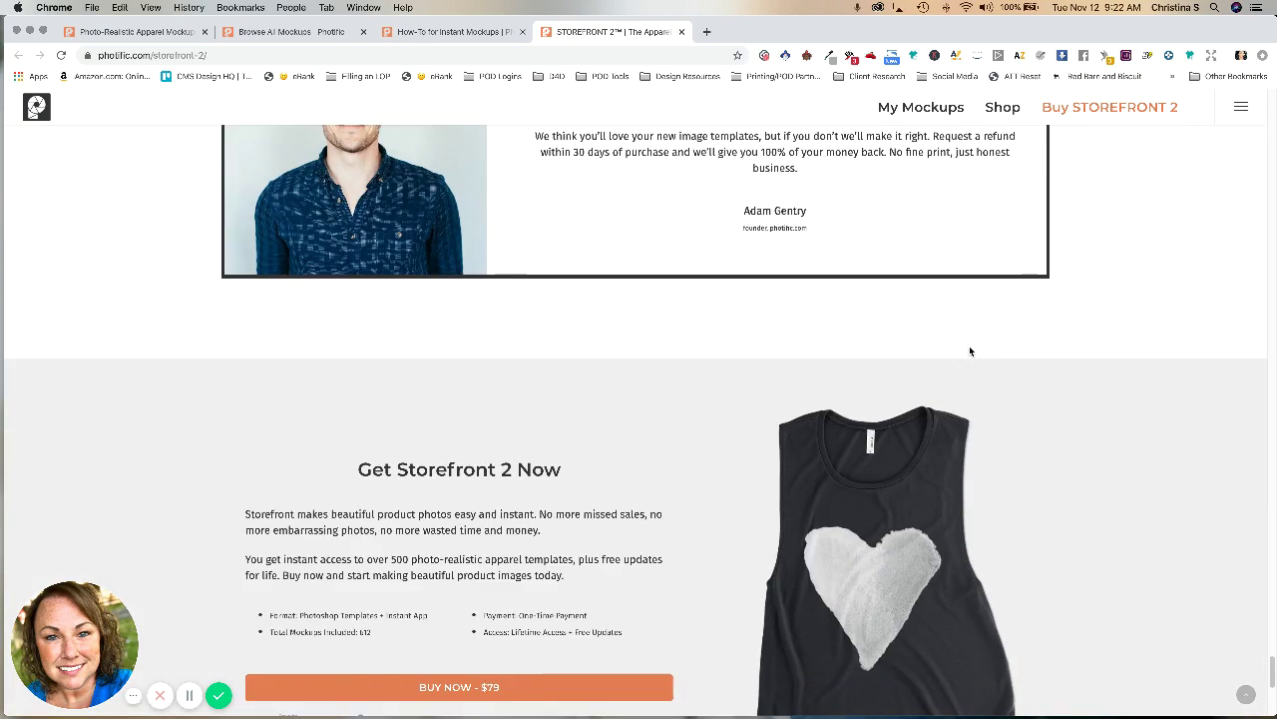
scroll(969, 351, up, 8)
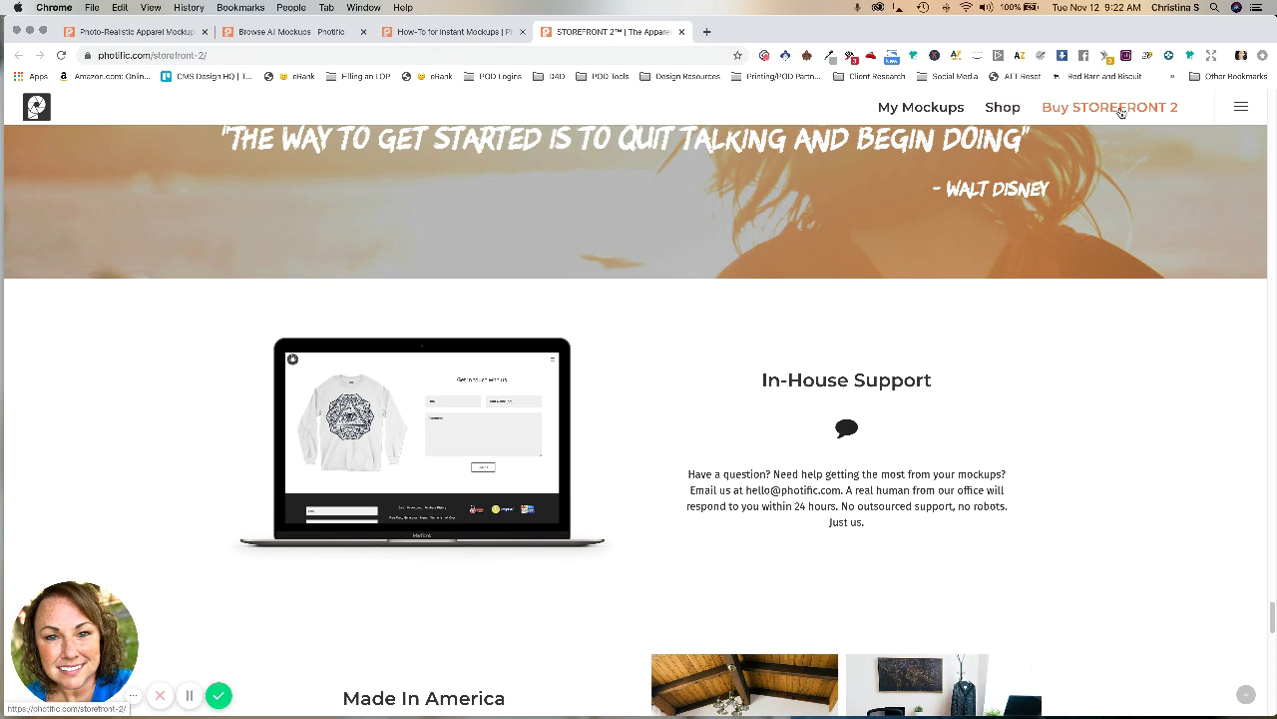
- Filter the Storefront 2 catalogue to Bella Canvas and open the Bella Canvas 6004 mockup
click(1121, 111)
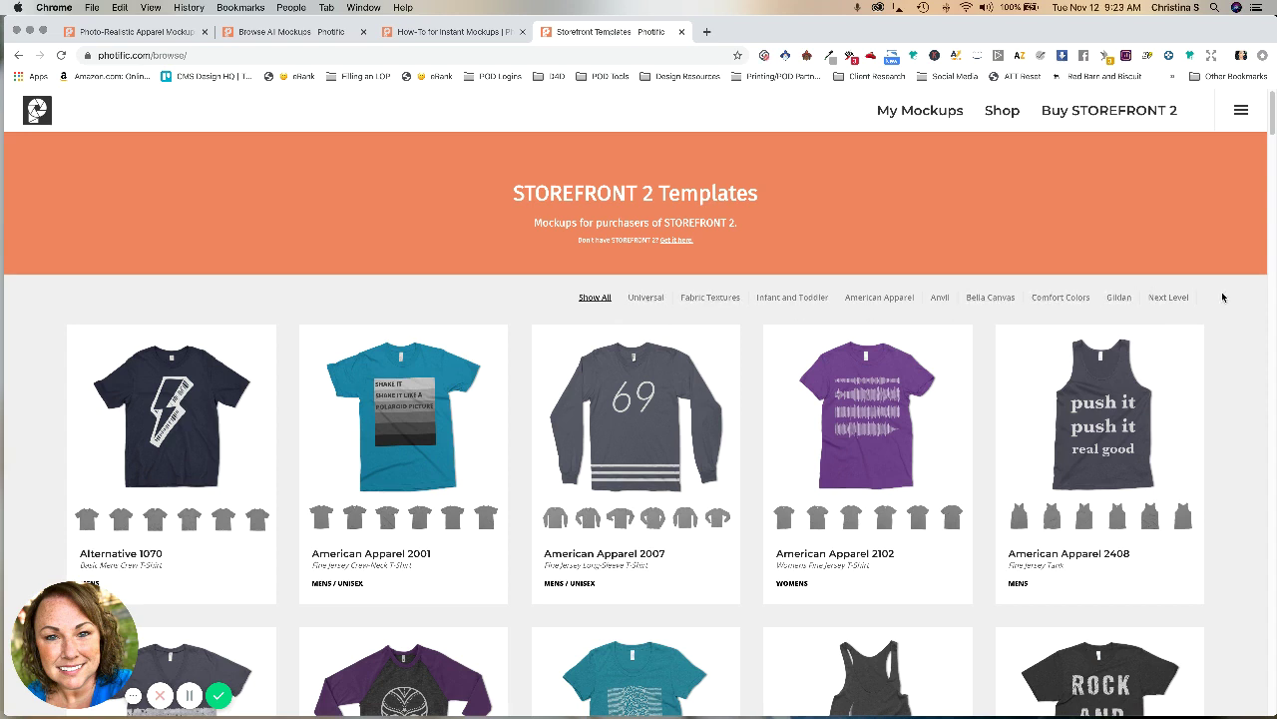
click(991, 299)
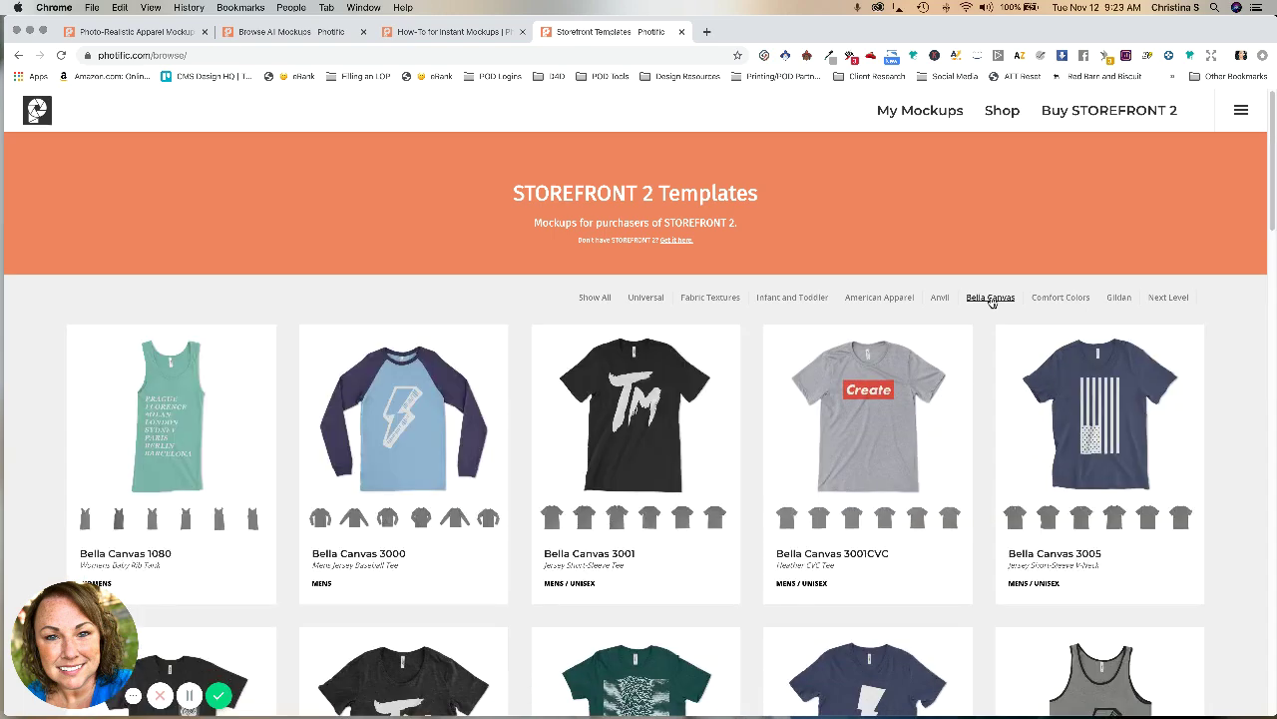
scroll(991, 302, down, 5)
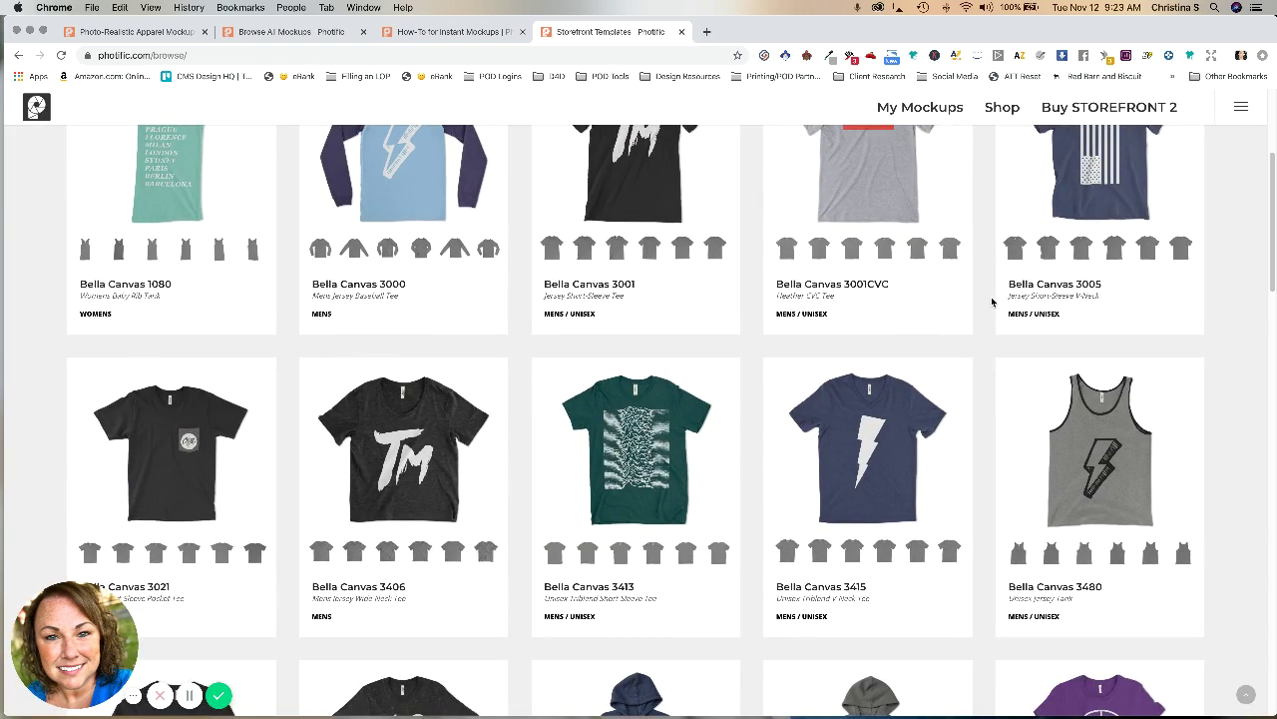
scroll(990, 302, down, 5)
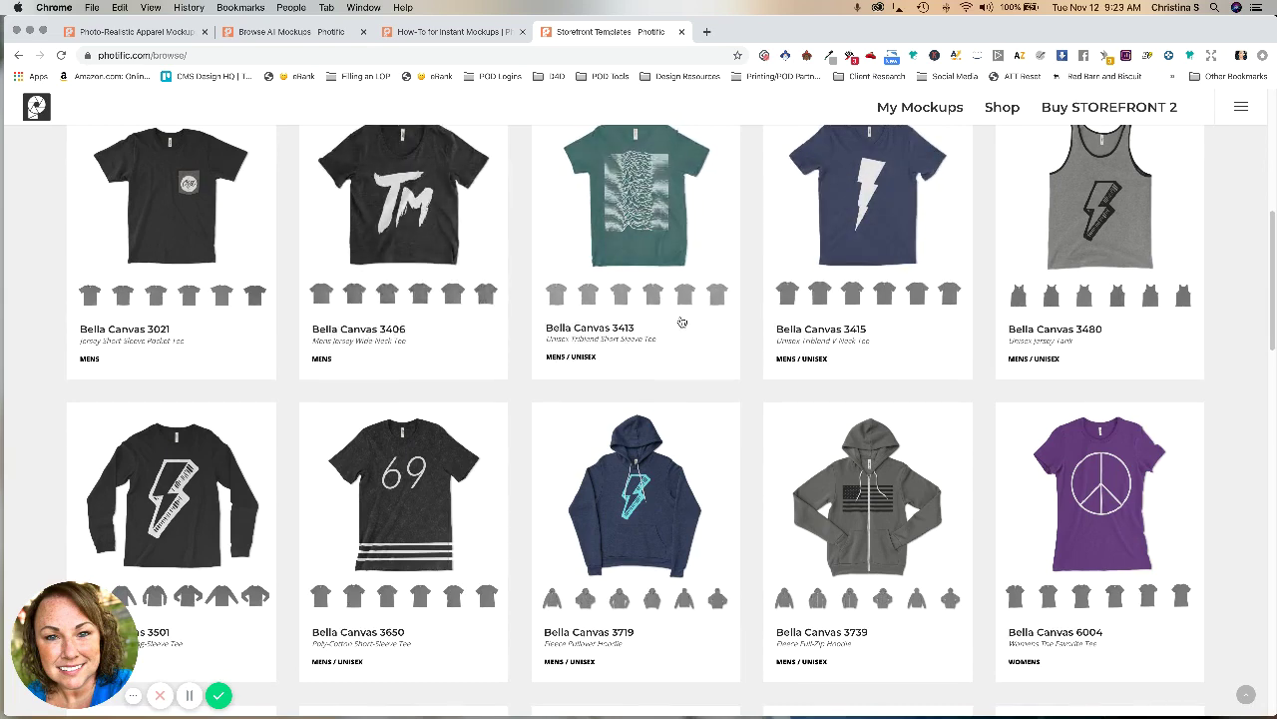
scroll(1093, 484, down, 2)
scroll(1093, 481, down, 2)
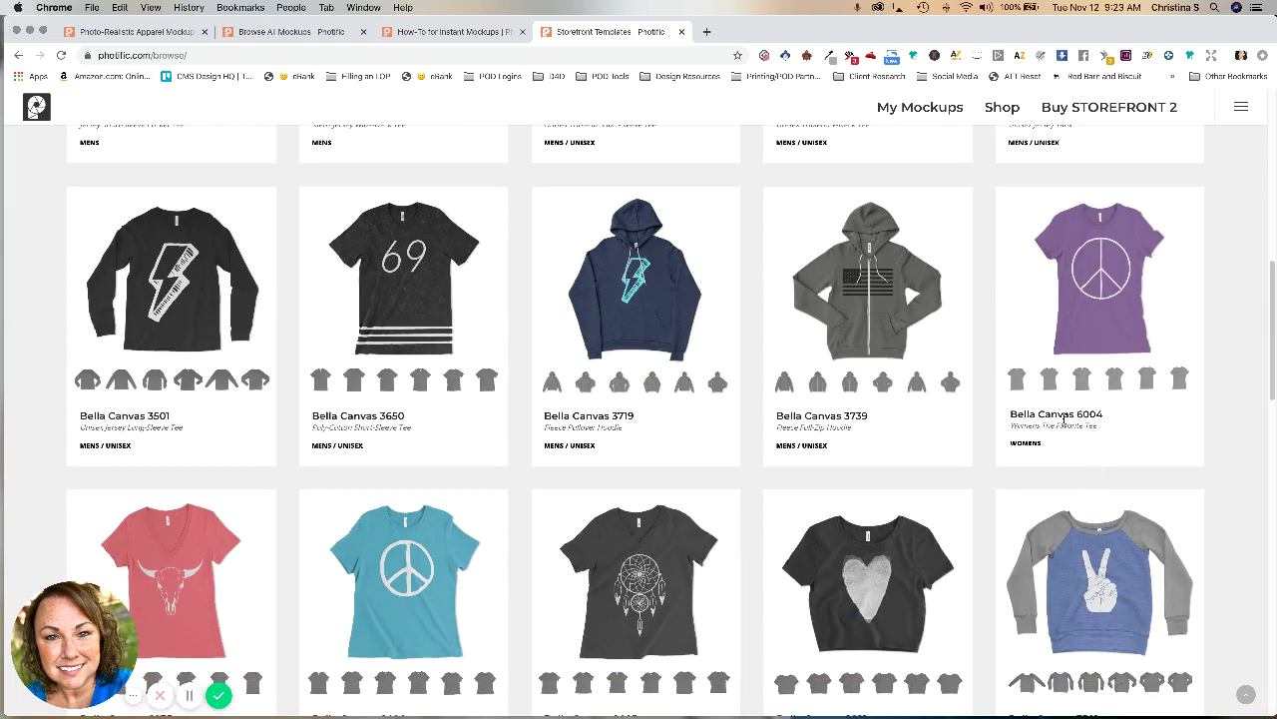
click(1098, 347)
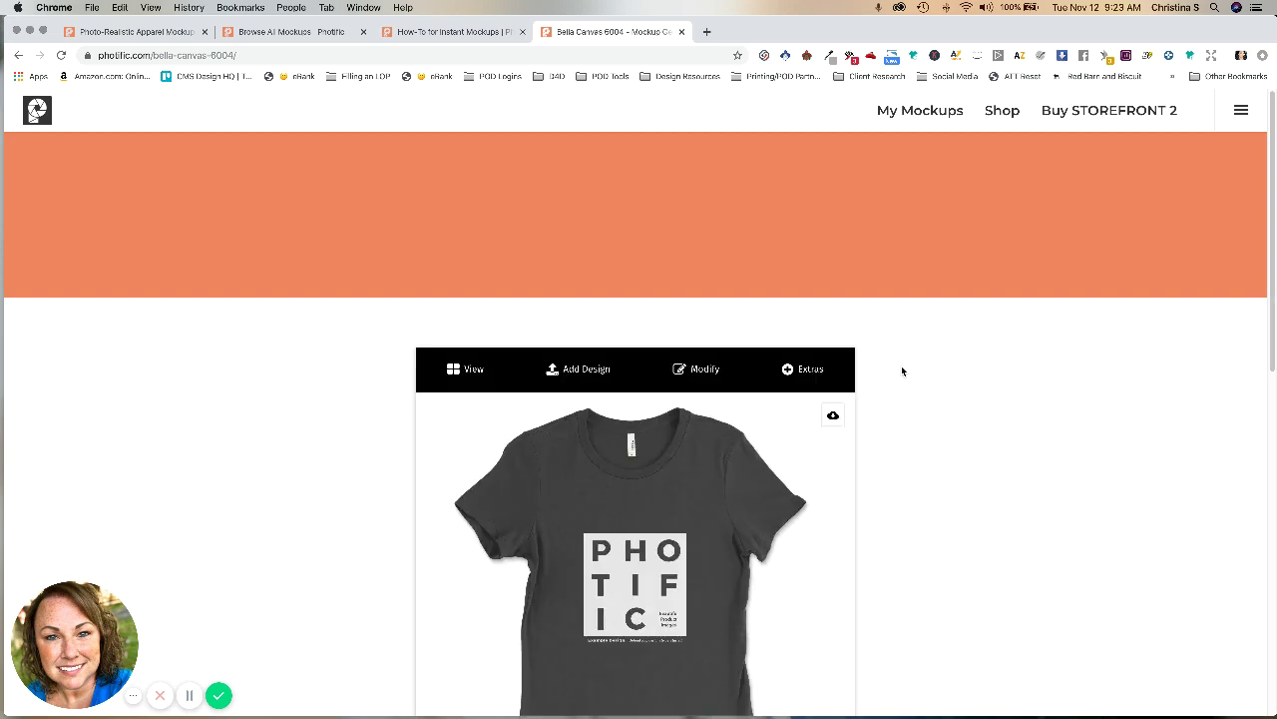
- Show the Bella Canvas 6004 editor's design upload area with the Mom heart design
scroll(901, 371, down, 3)
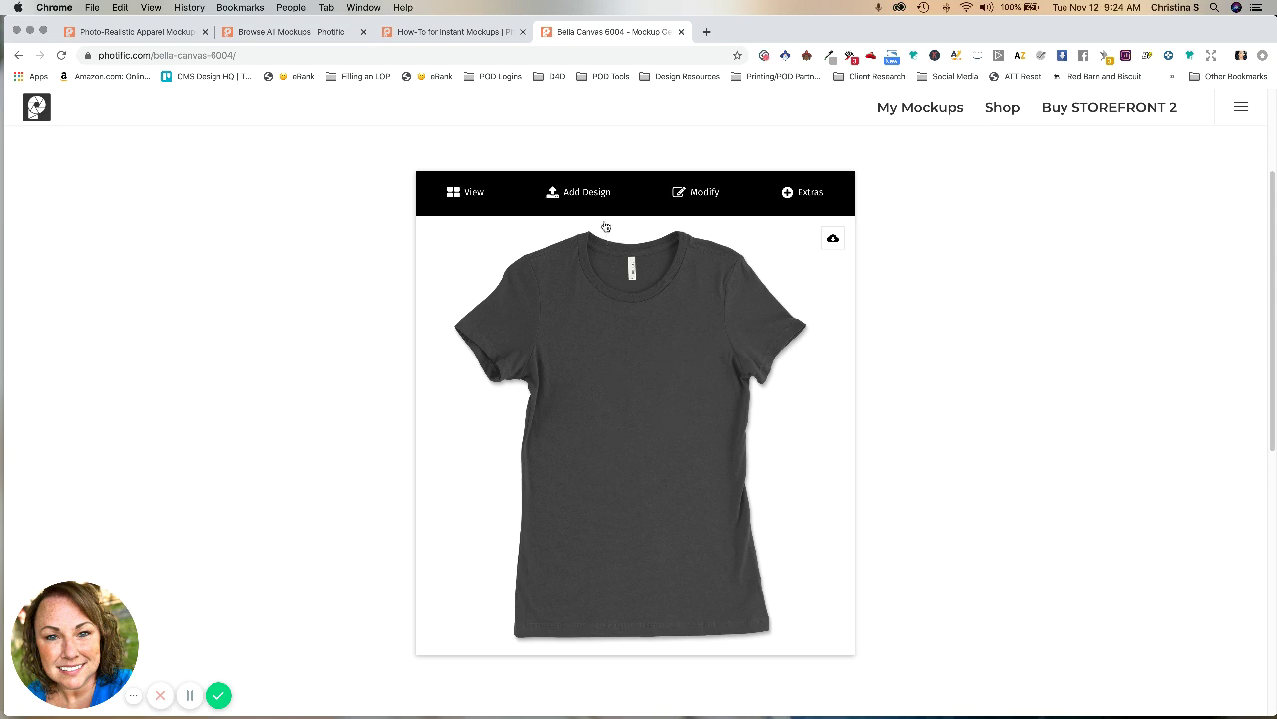
click(586, 193)
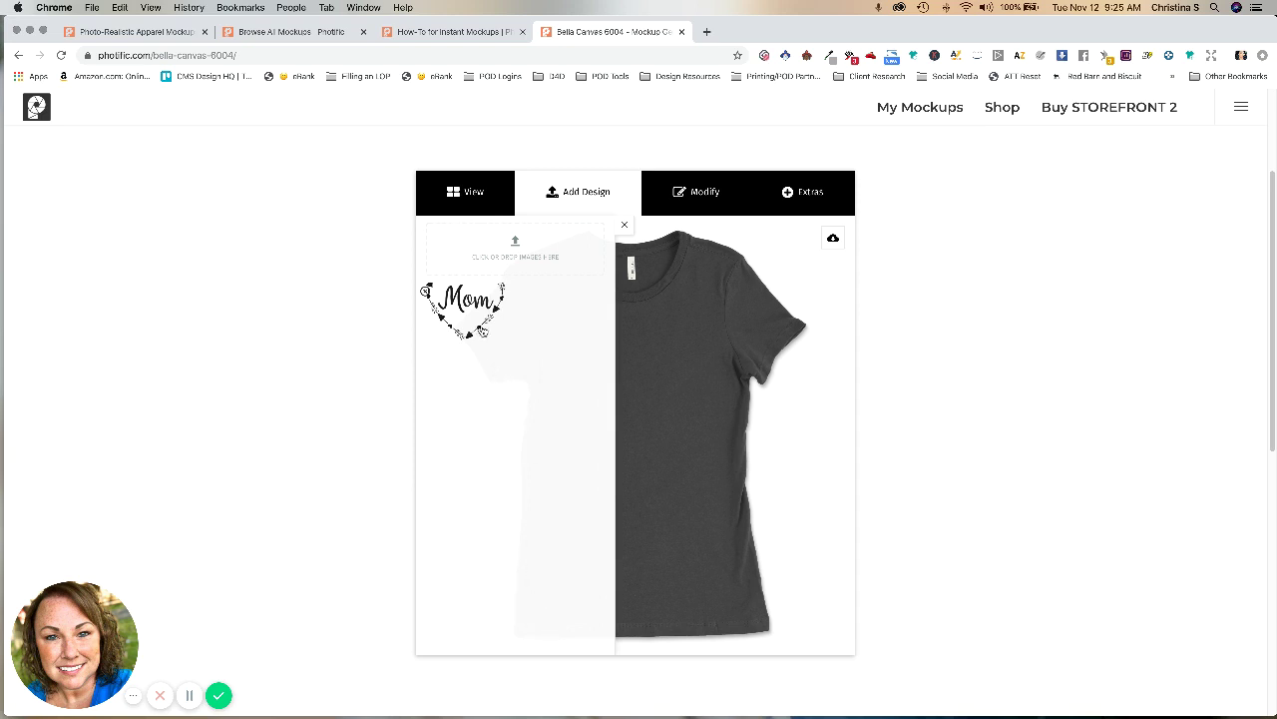
- Add the Mom heart design to the dark 6004 tee, scale it down, and list Front/Rear views
click(483, 311)
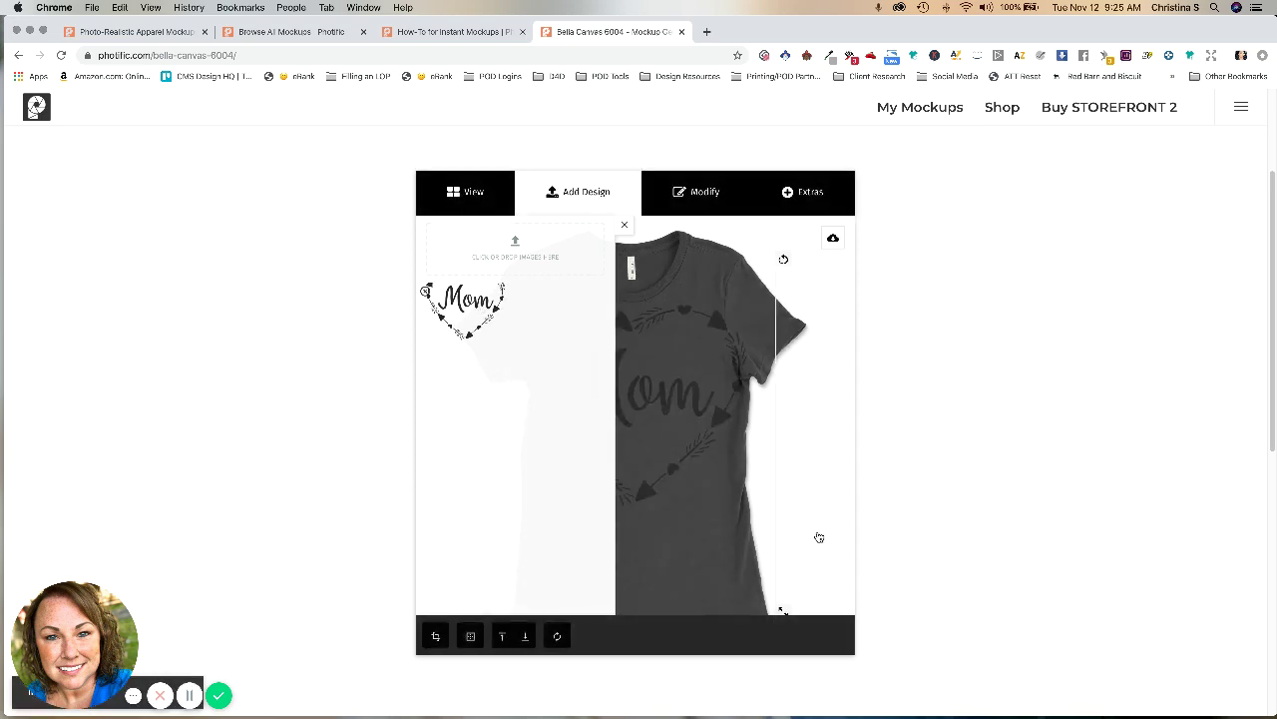
drag(783, 610, 733, 552)
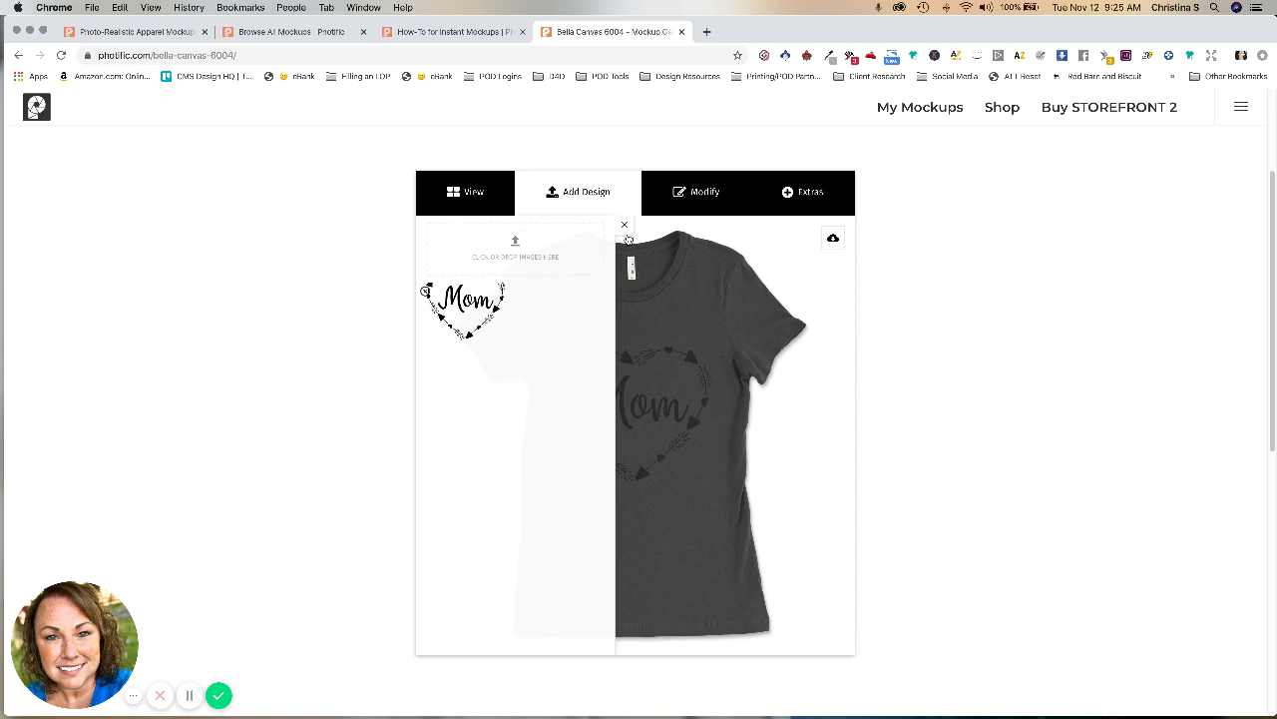
click(505, 201)
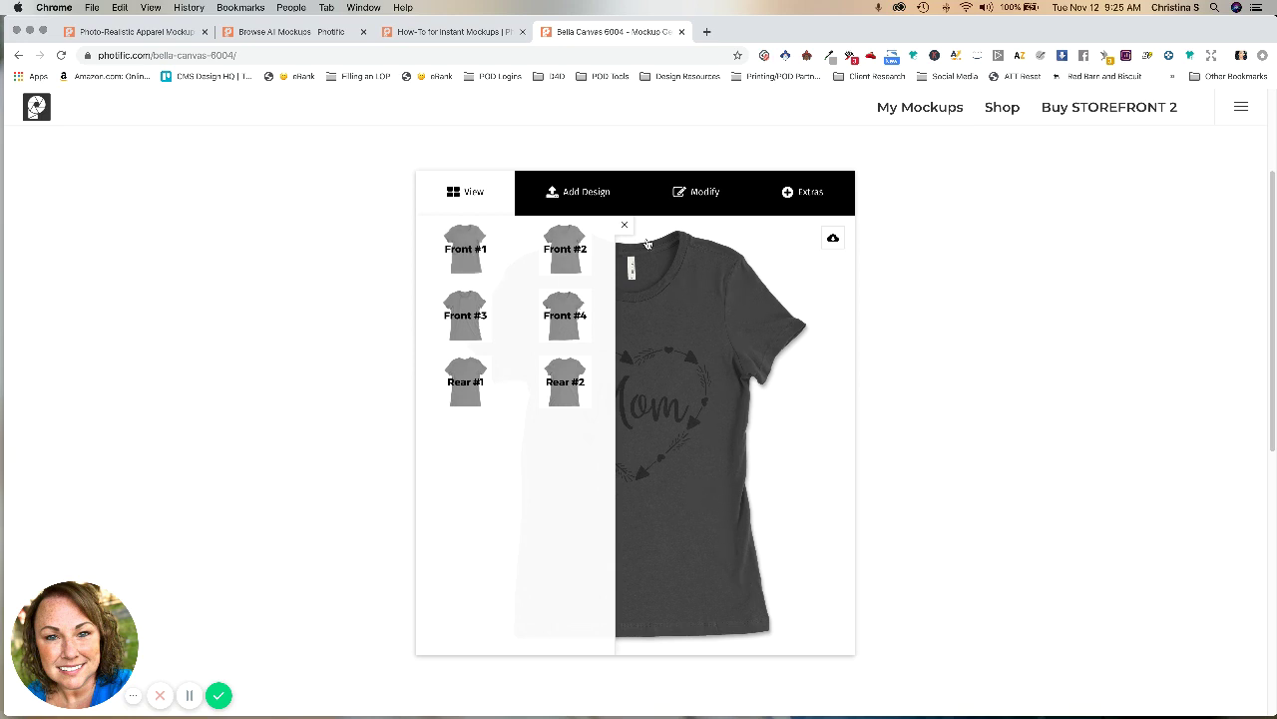
- Set the 6004 tee's Color layer to Teal and view the Mom mockup full-size
click(696, 193)
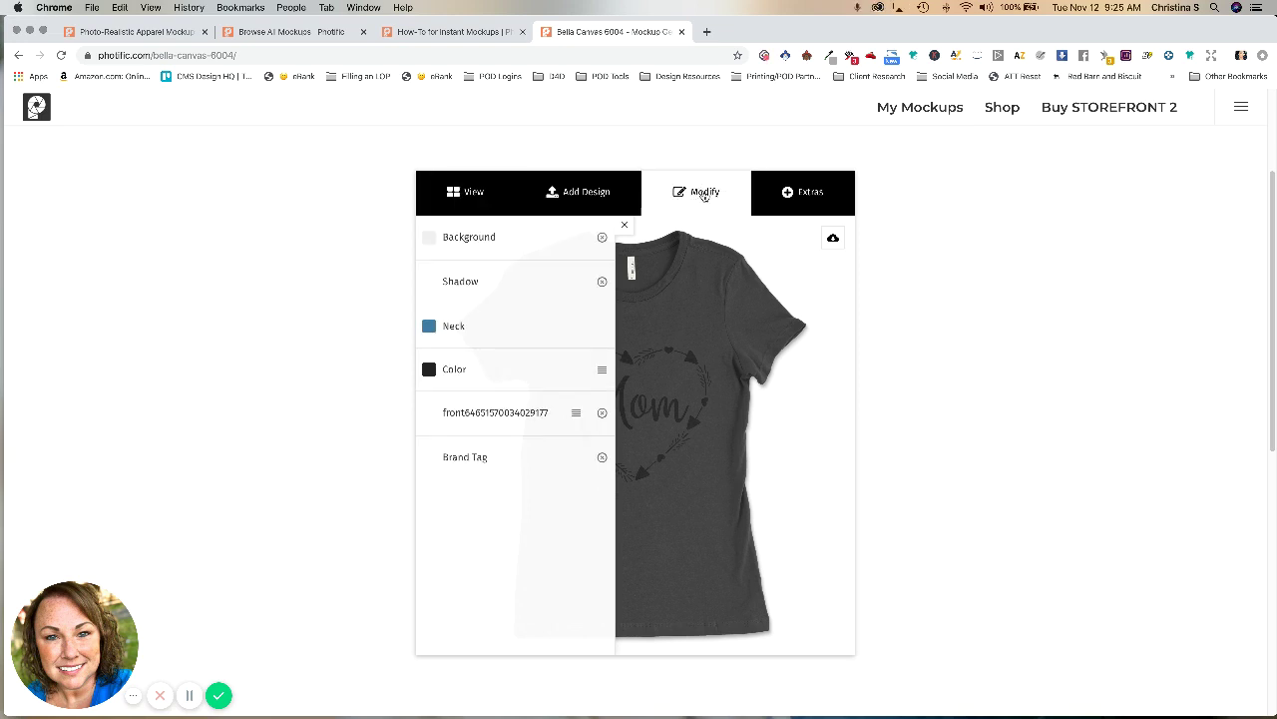
click(452, 373)
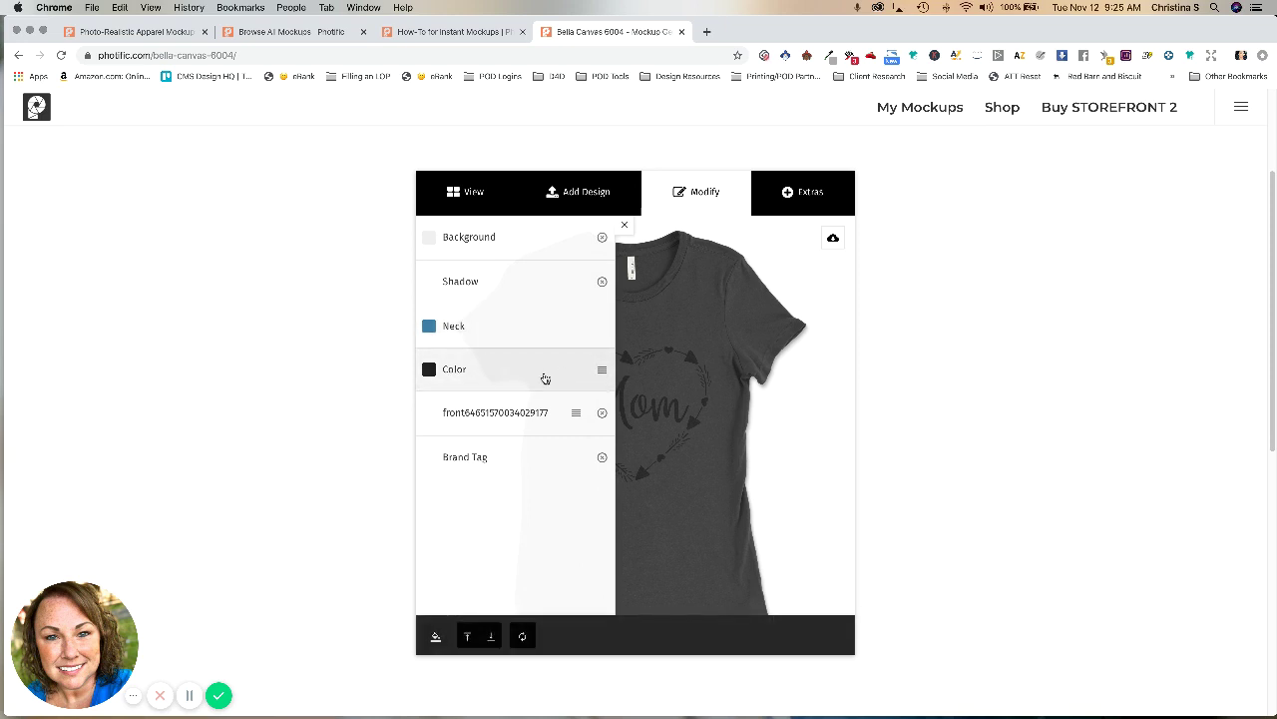
click(430, 371)
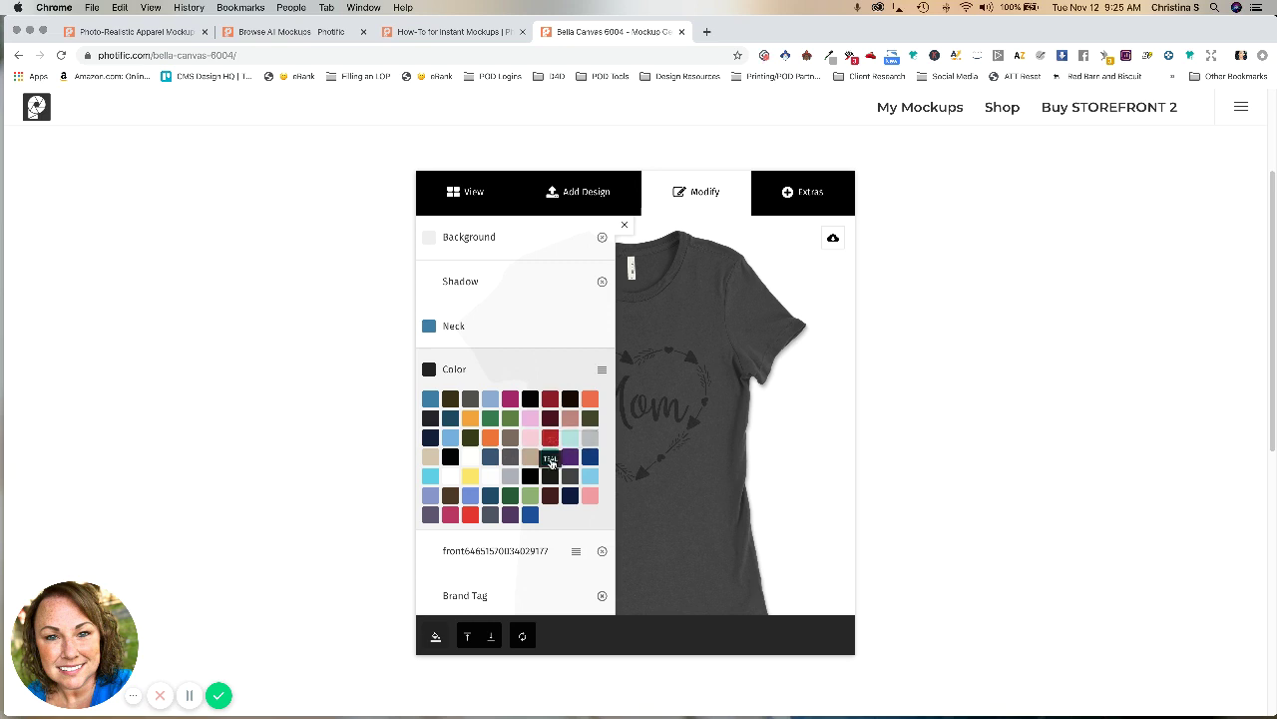
click(550, 459)
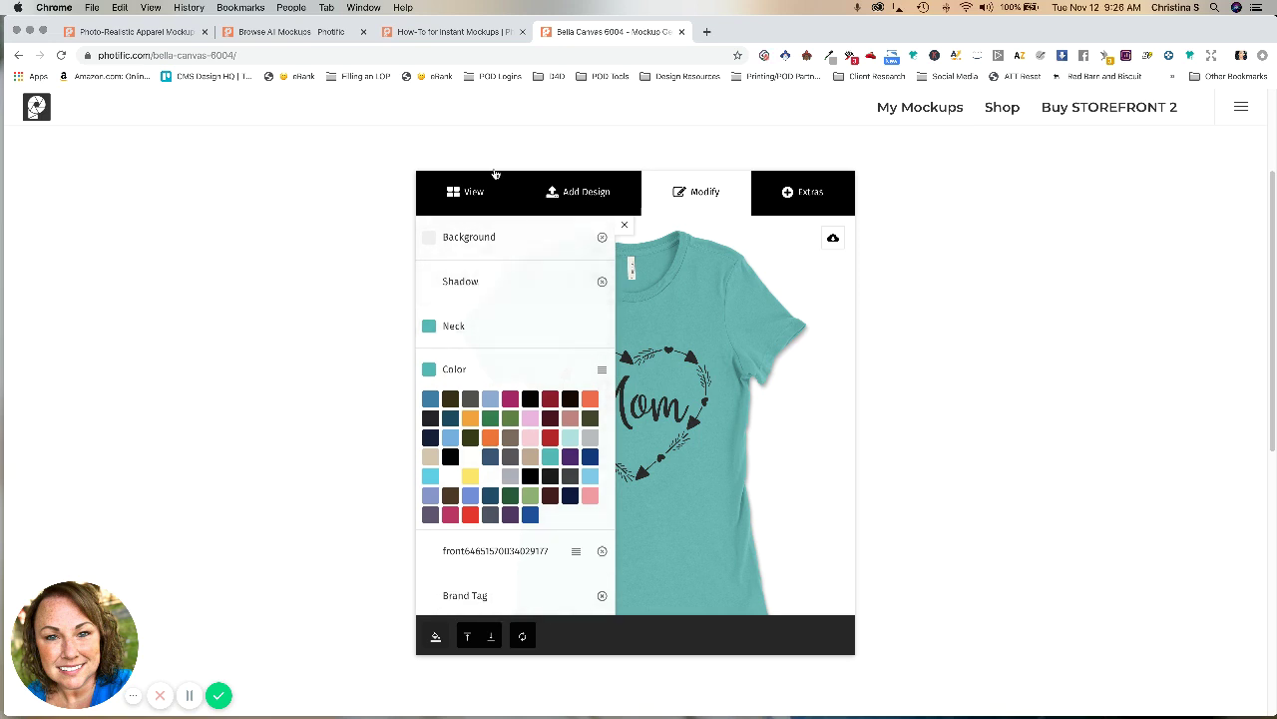
click(462, 196)
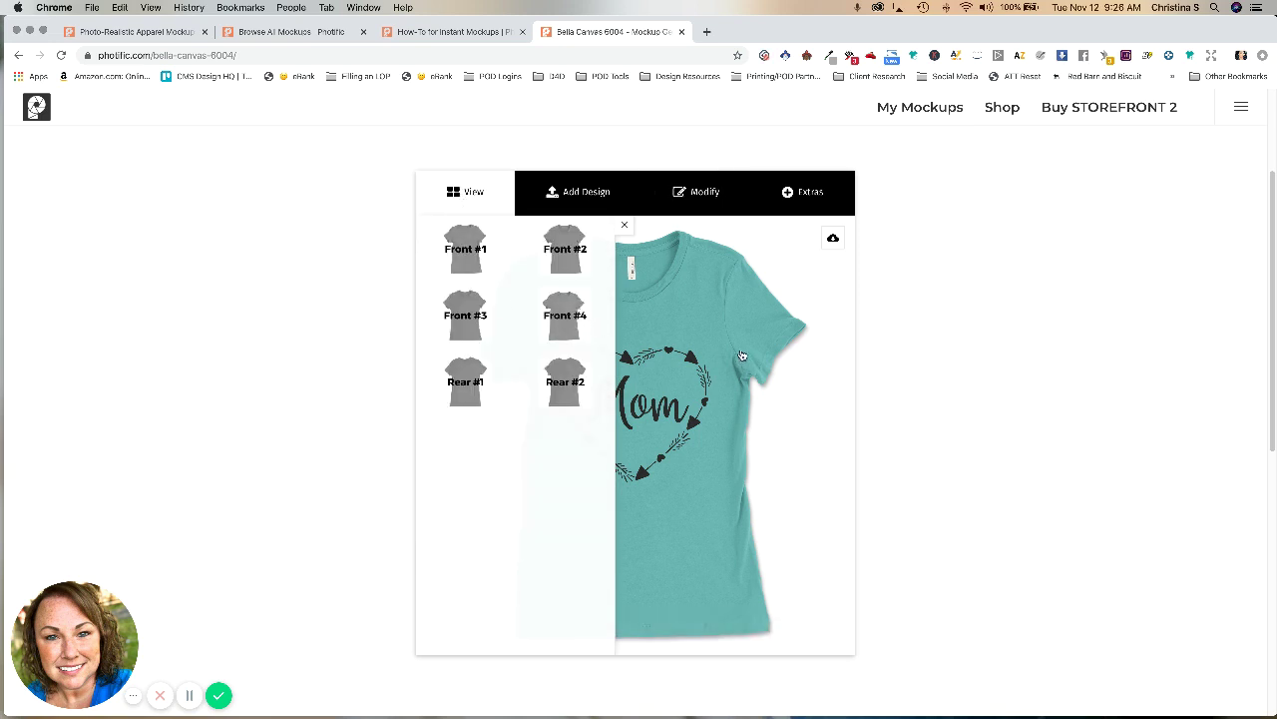
click(628, 223)
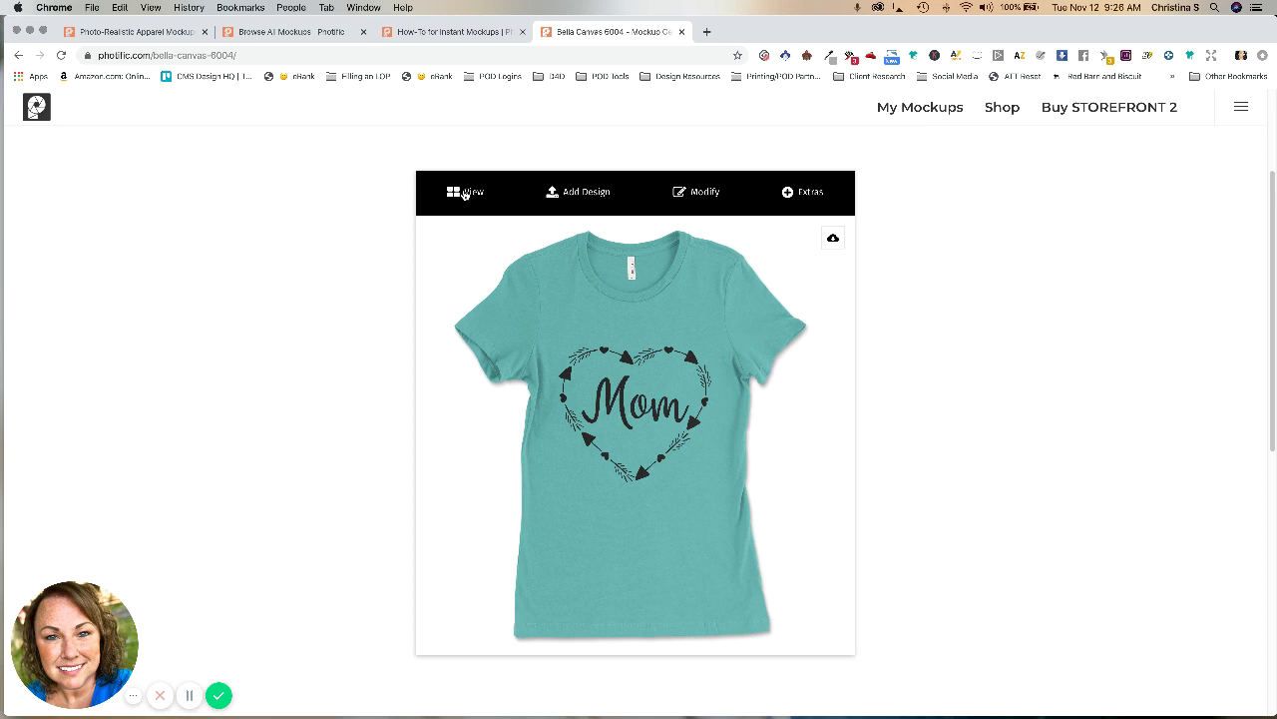
- Switch the 6004 mockup to the Front #3 view
click(464, 193)
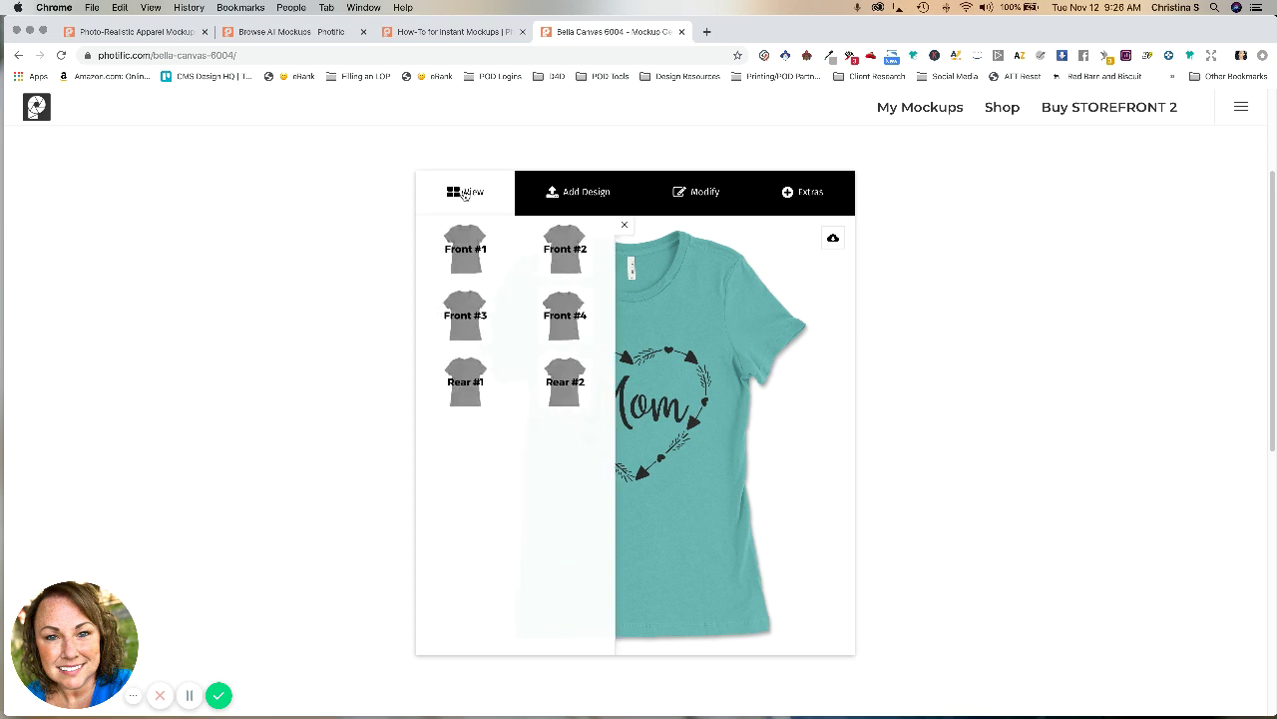
click(474, 318)
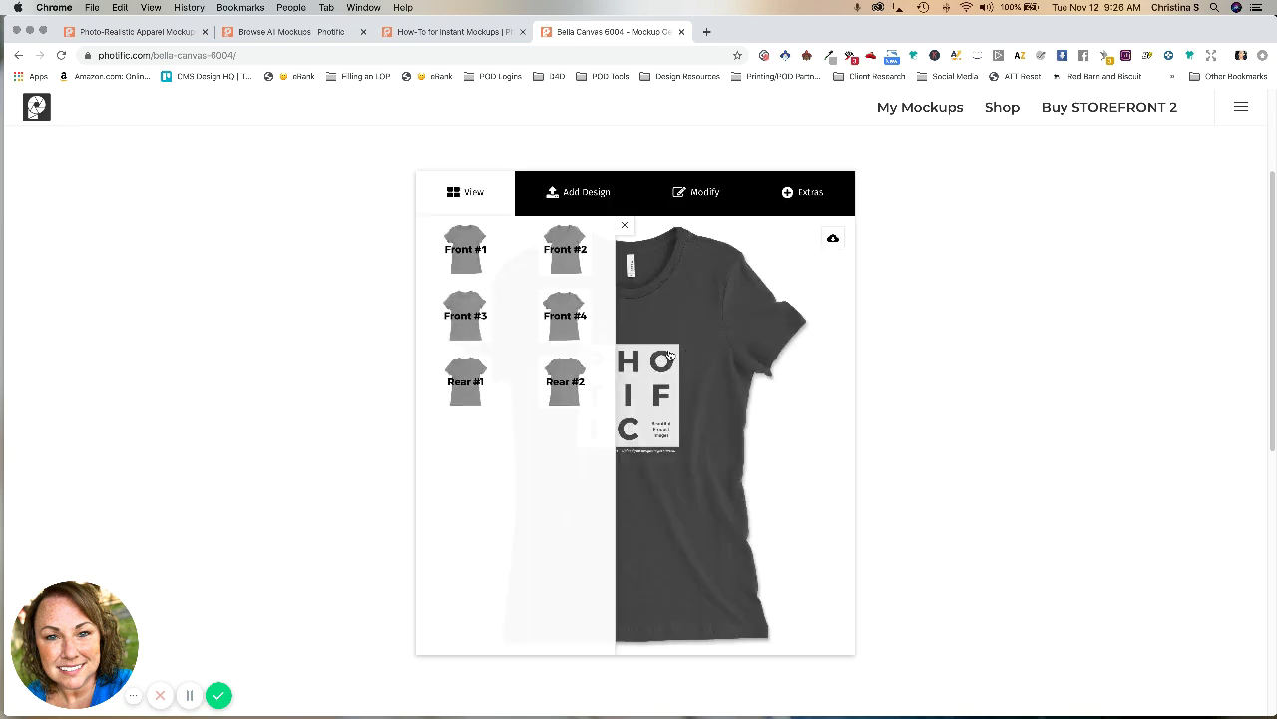
click(624, 224)
- Replace the sample Photific design with the Mom heart design and shrink it to chest size
click(611, 424)
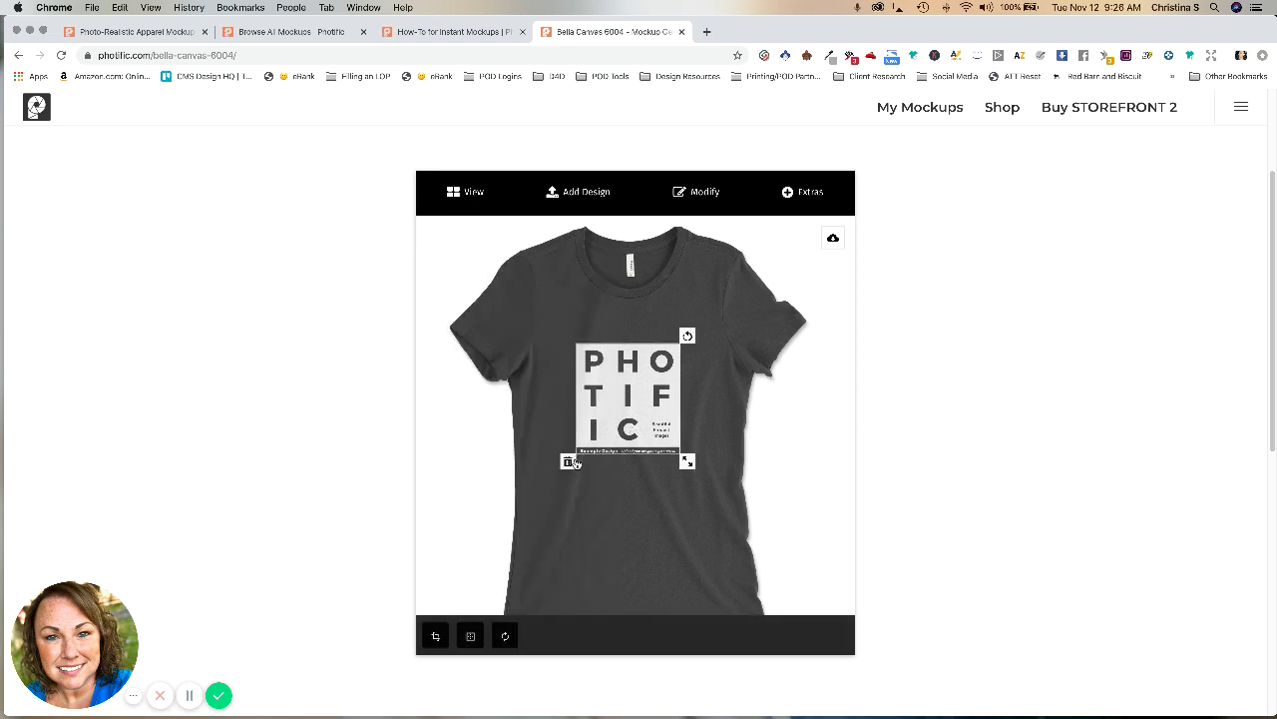
click(567, 462)
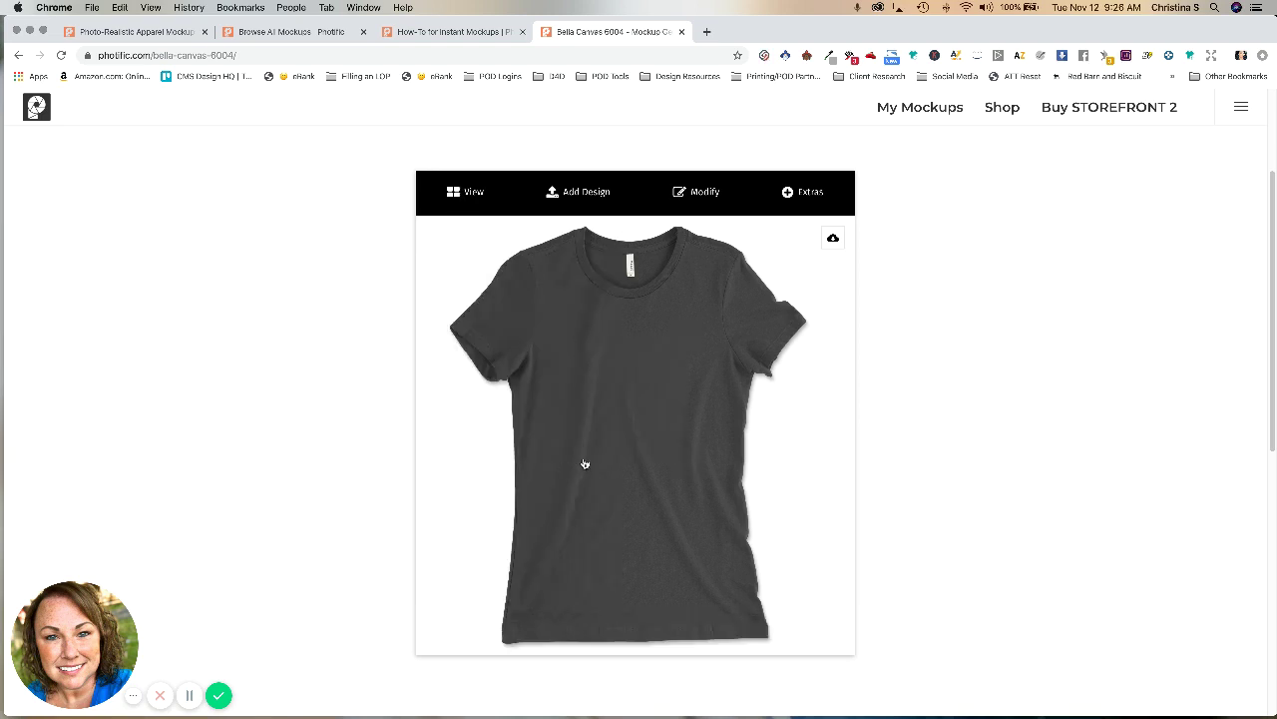
click(592, 193)
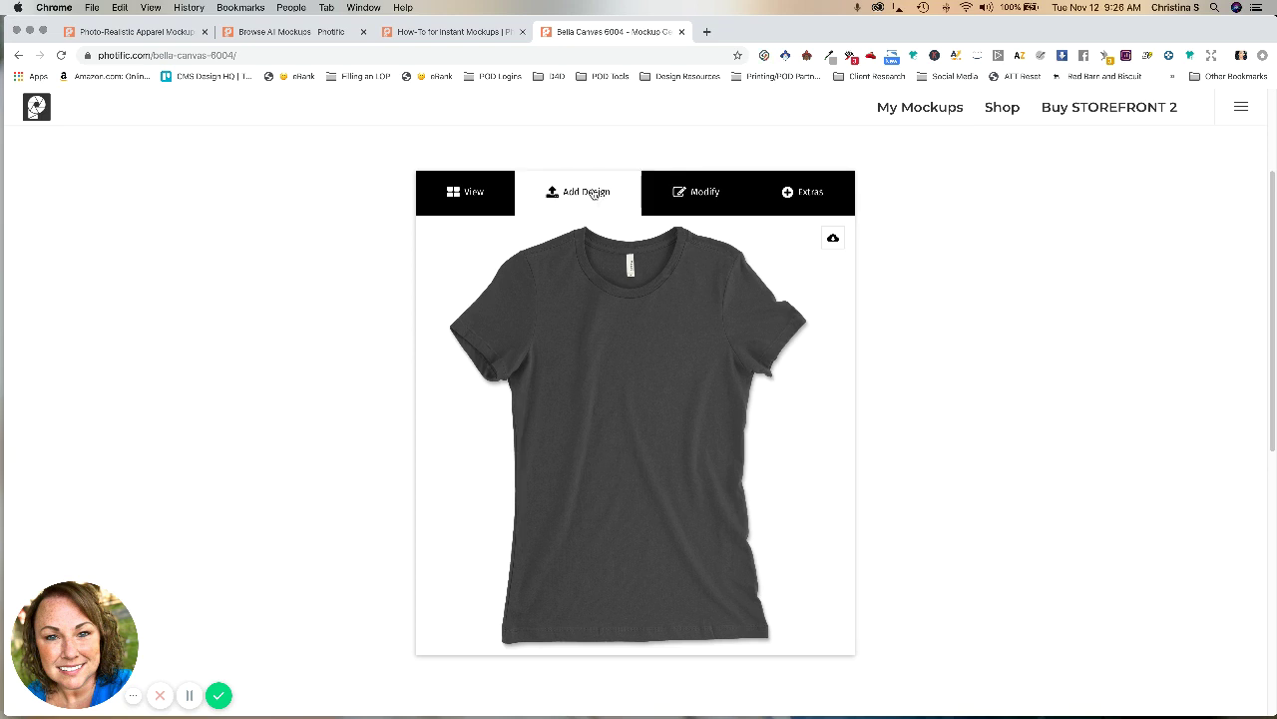
click(465, 312)
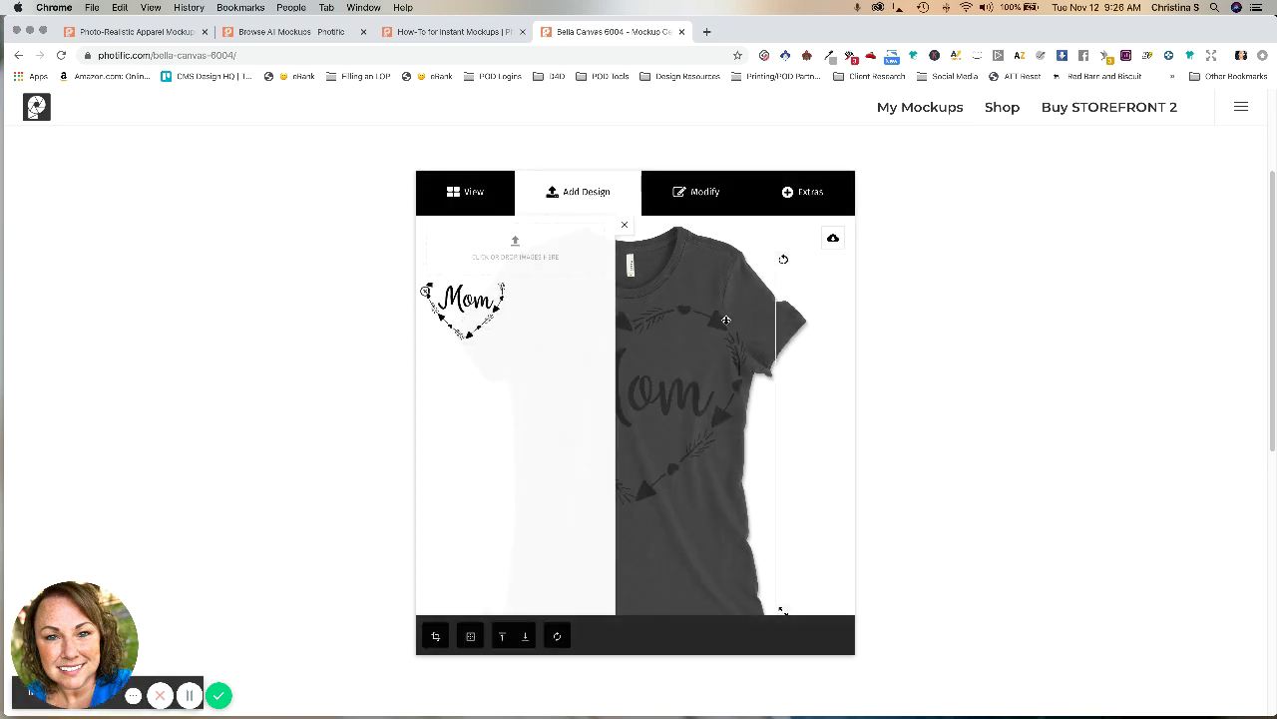
click(470, 637)
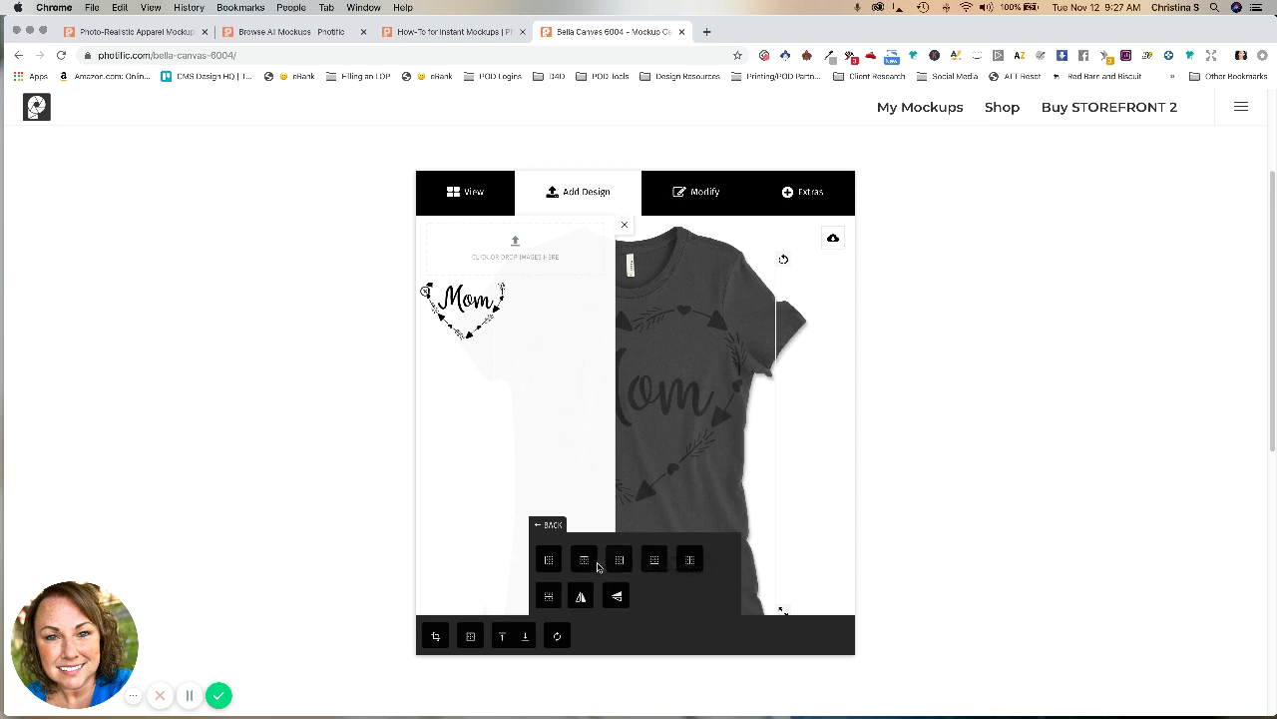
drag(784, 610, 736, 536)
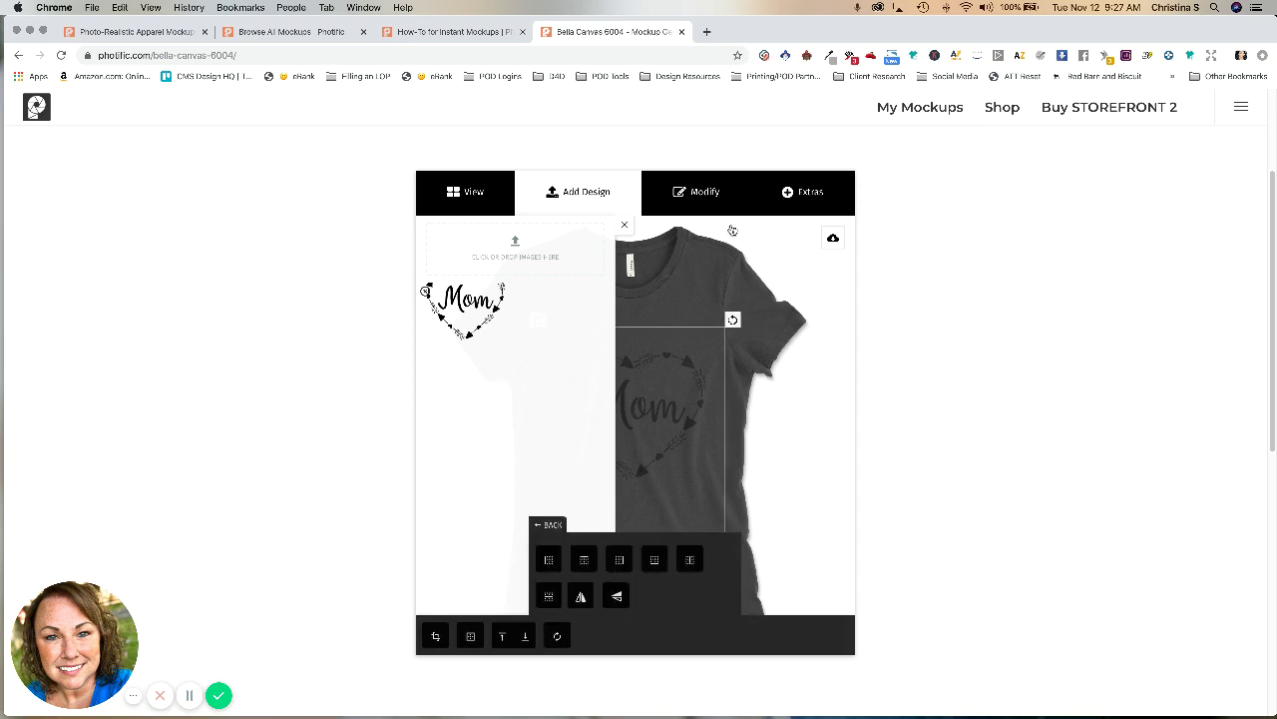
- Recolour the 6004 tee's Color layer from dark grey to berry and reopen the layer list
click(697, 197)
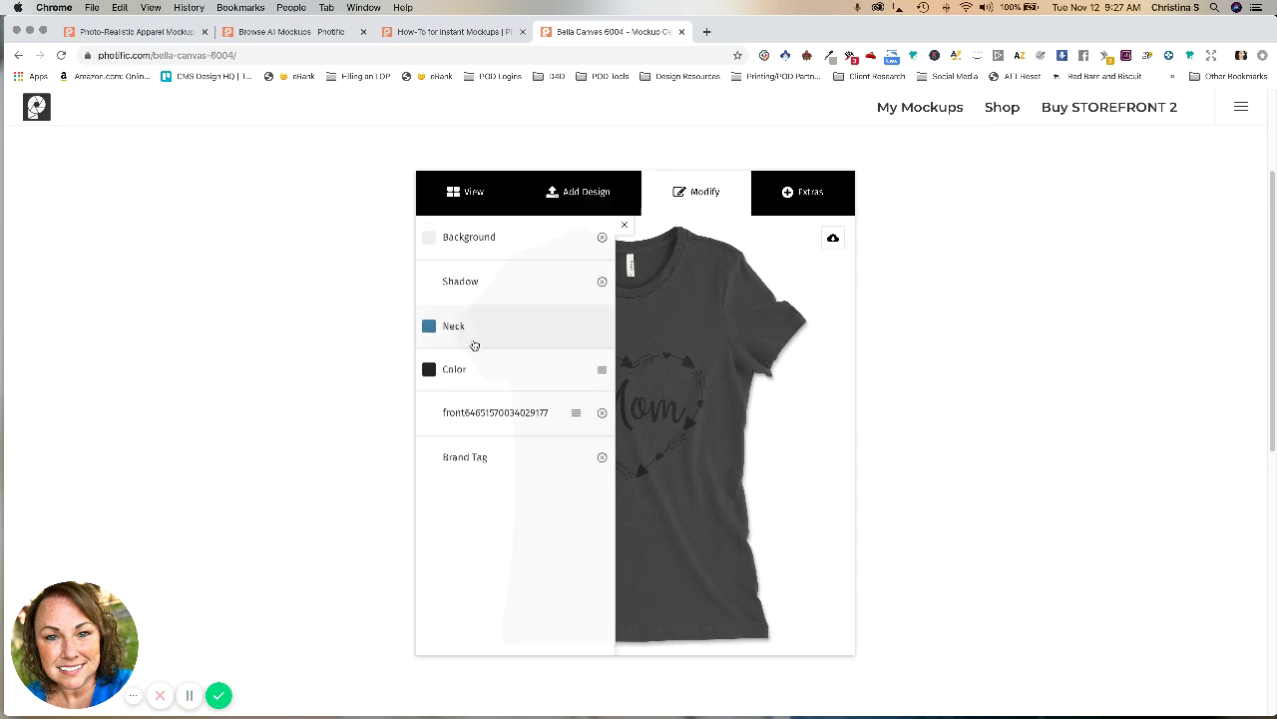
click(446, 374)
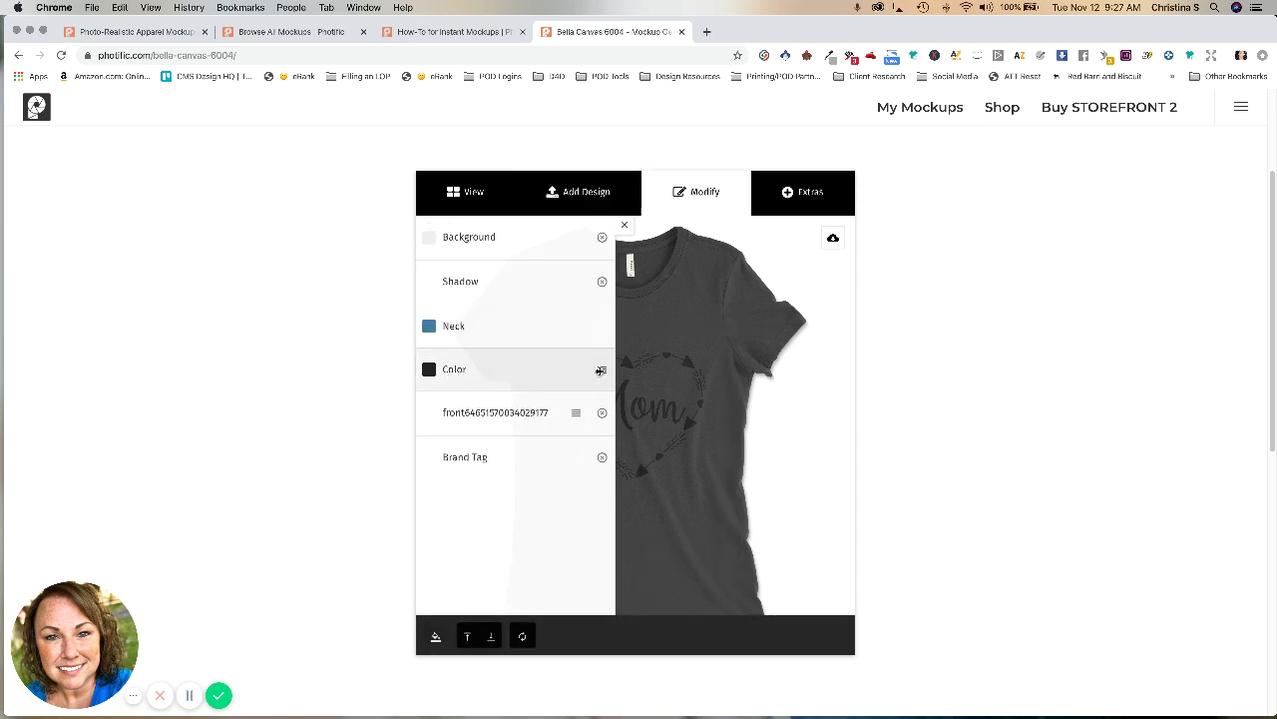
click(428, 372)
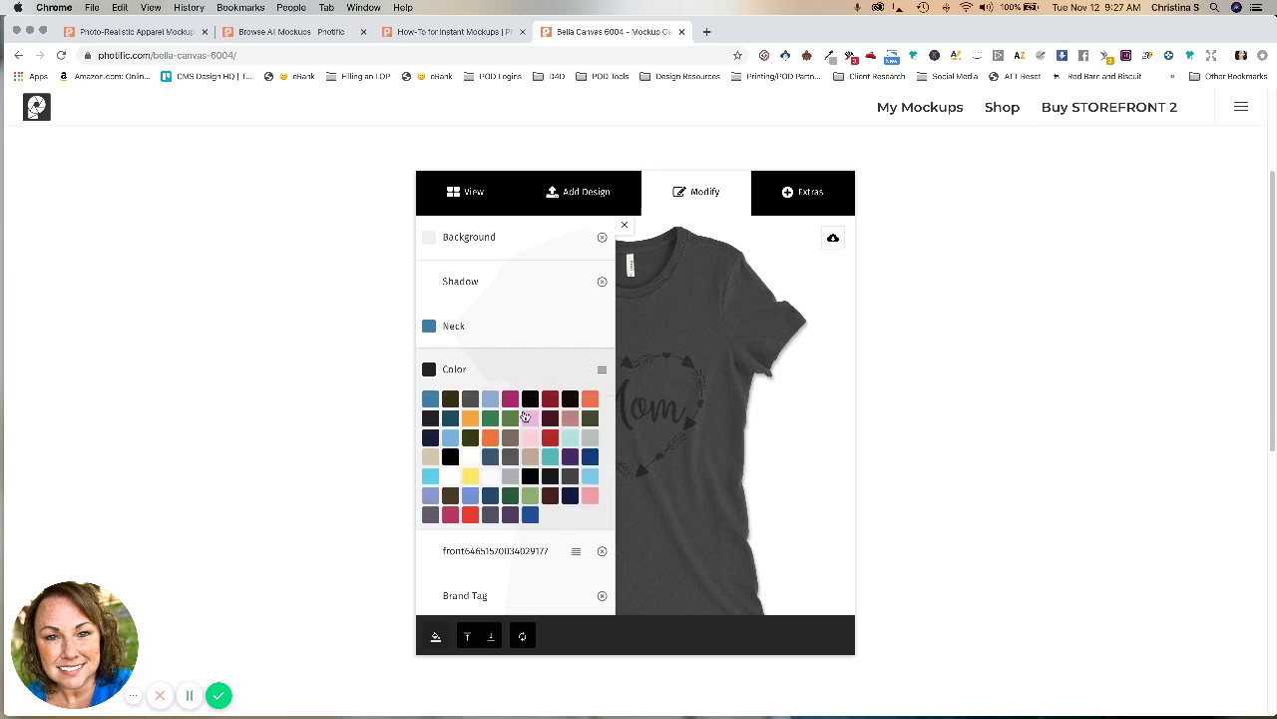
click(511, 400)
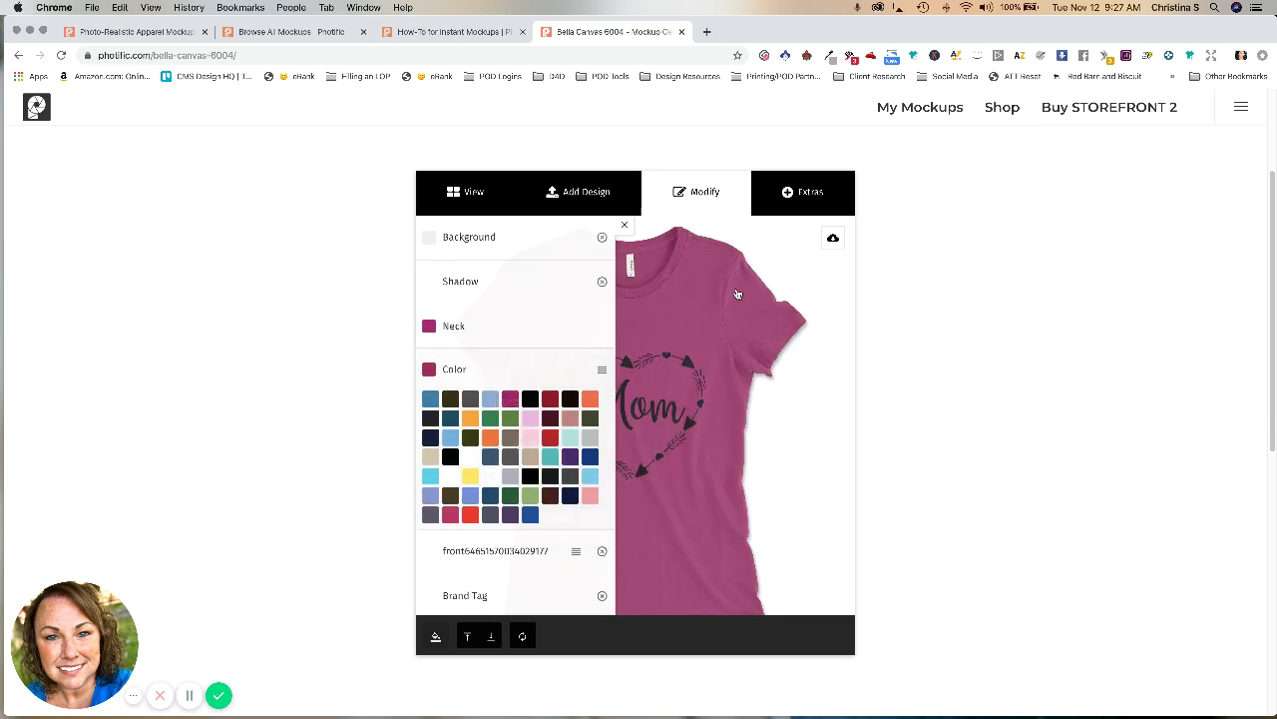
click(626, 226)
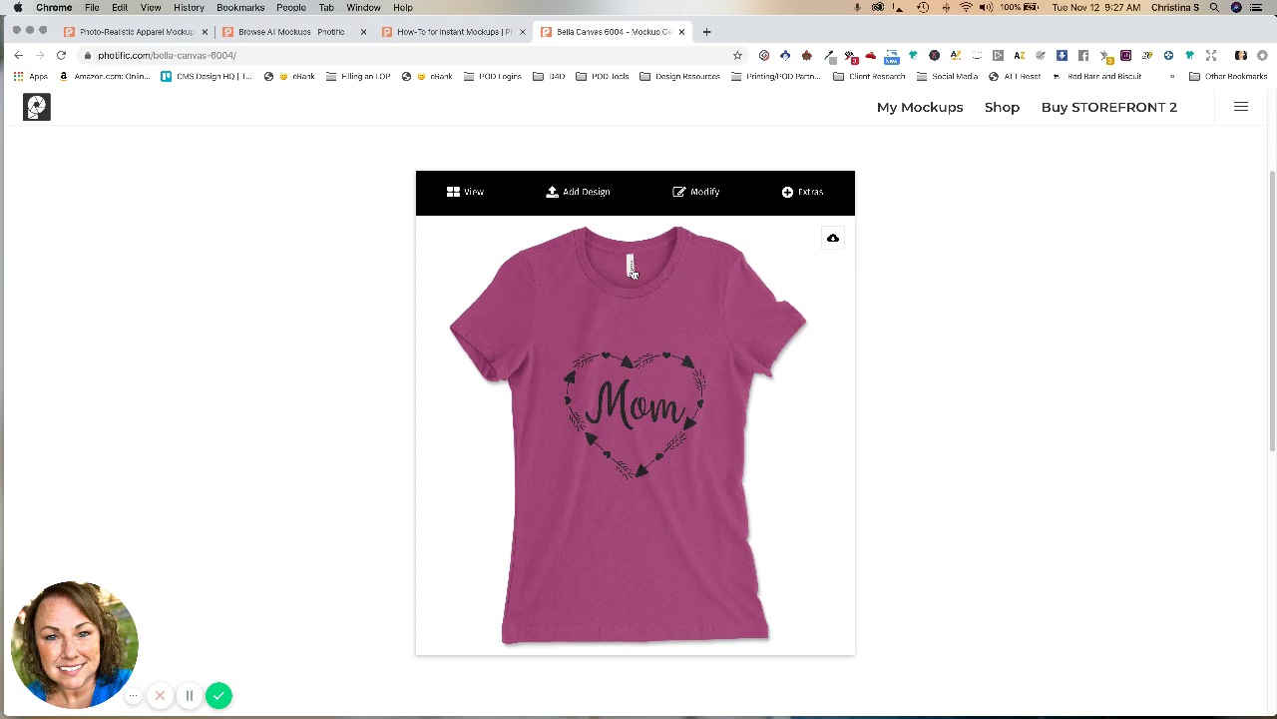
click(709, 193)
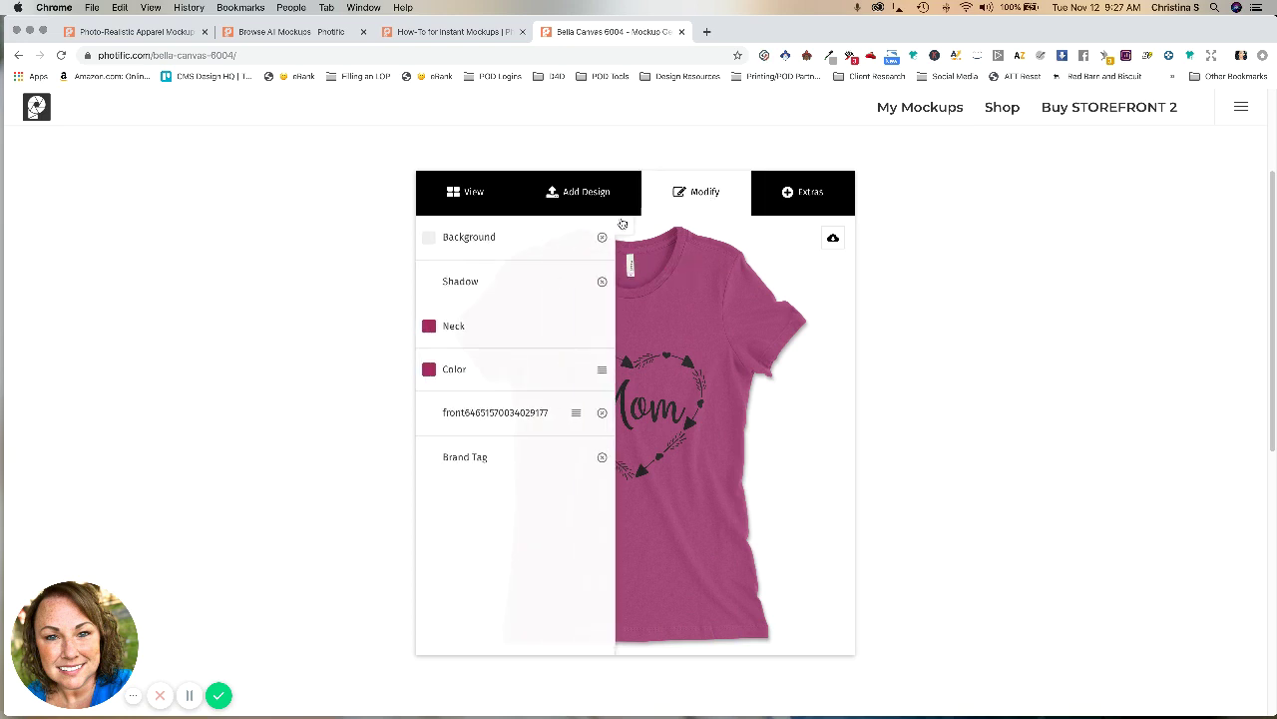
- Delete the Brand Tag layer and set the mockup Background to light grey #d1d1d1
click(457, 457)
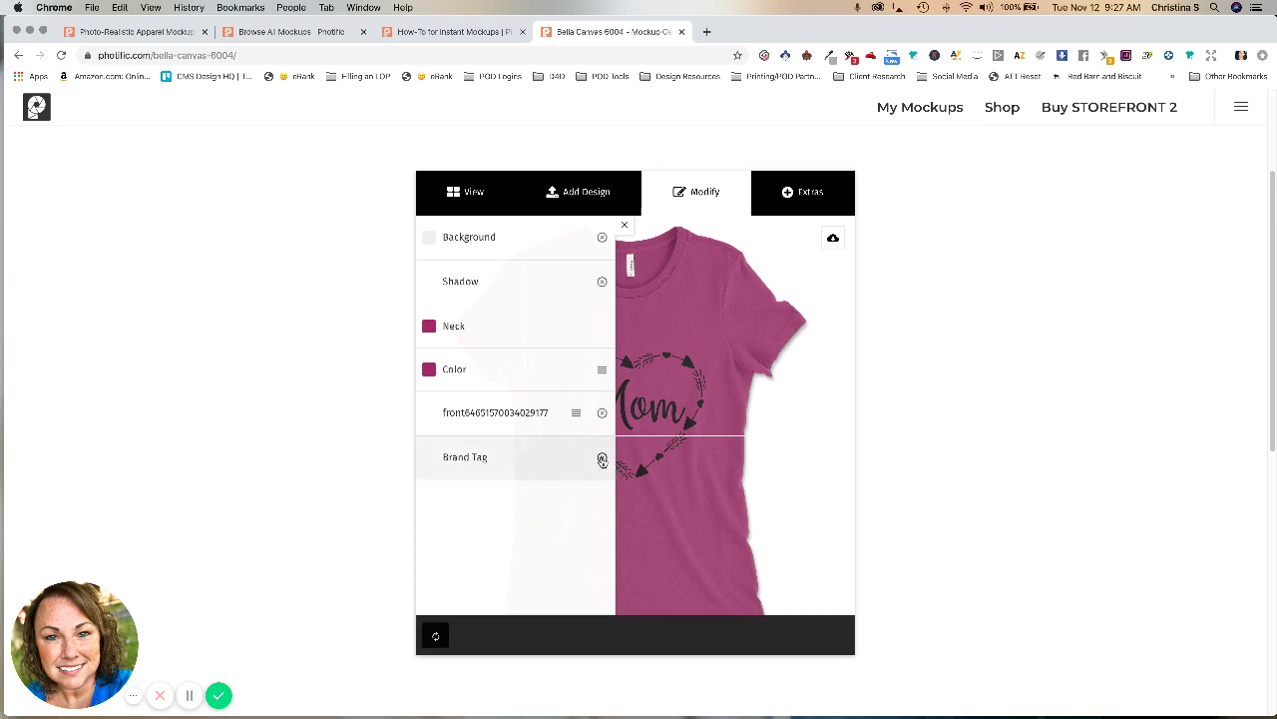
click(602, 458)
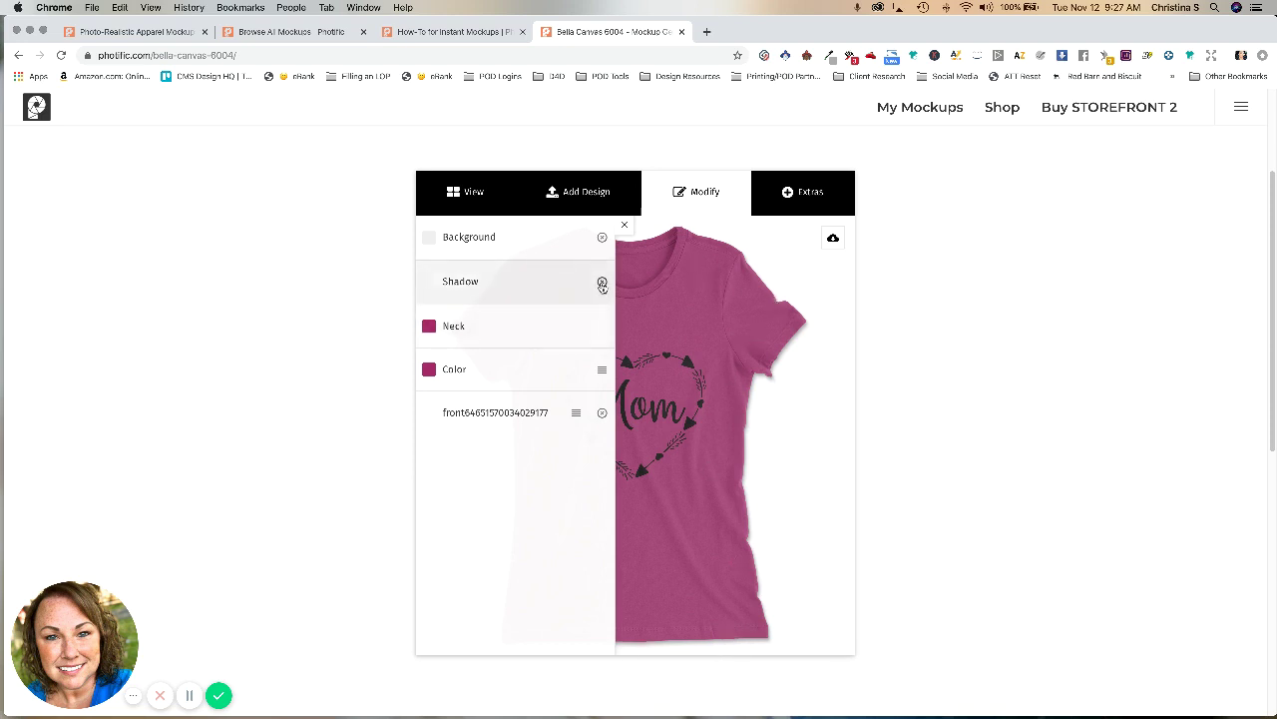
click(429, 242)
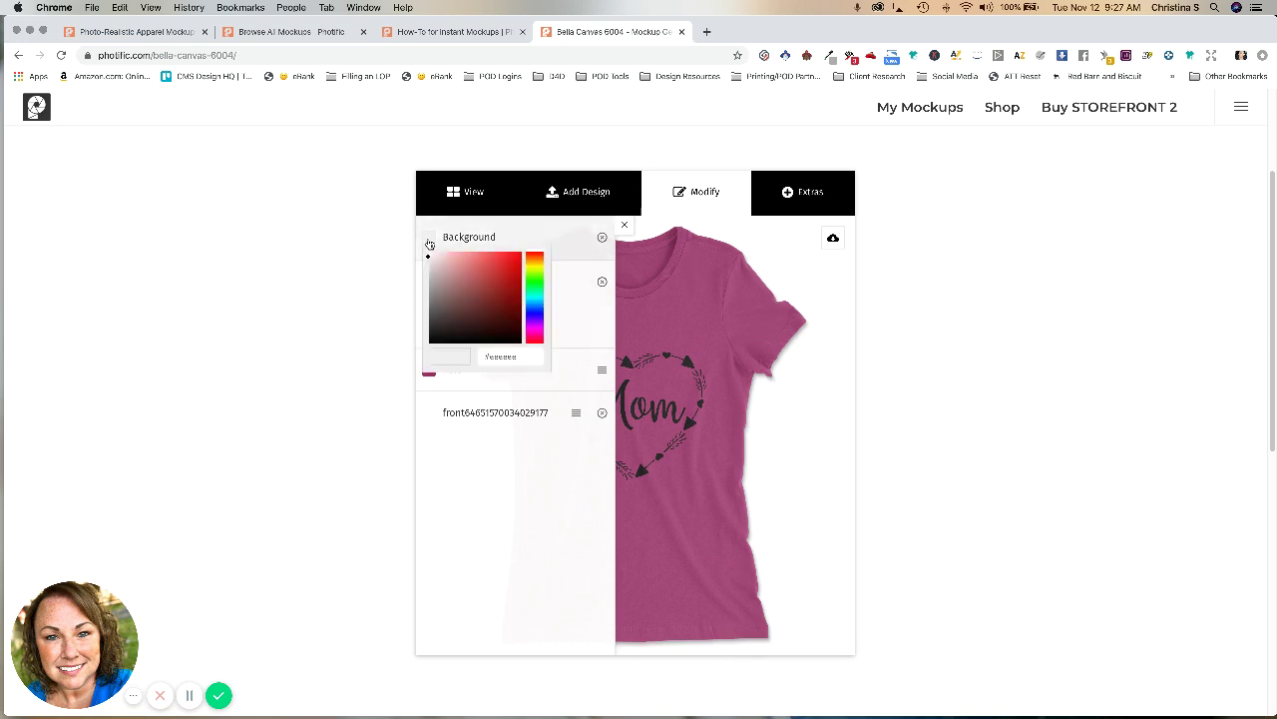
click(510, 344)
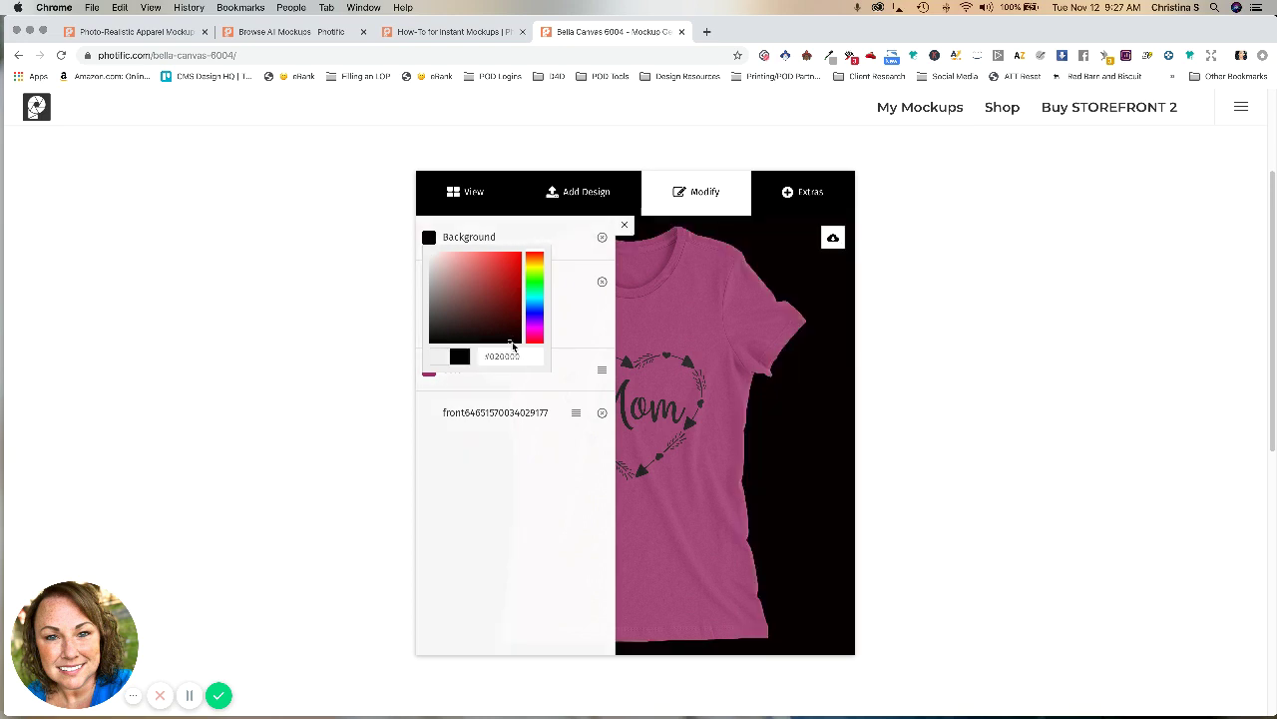
drag(510, 345, 426, 271)
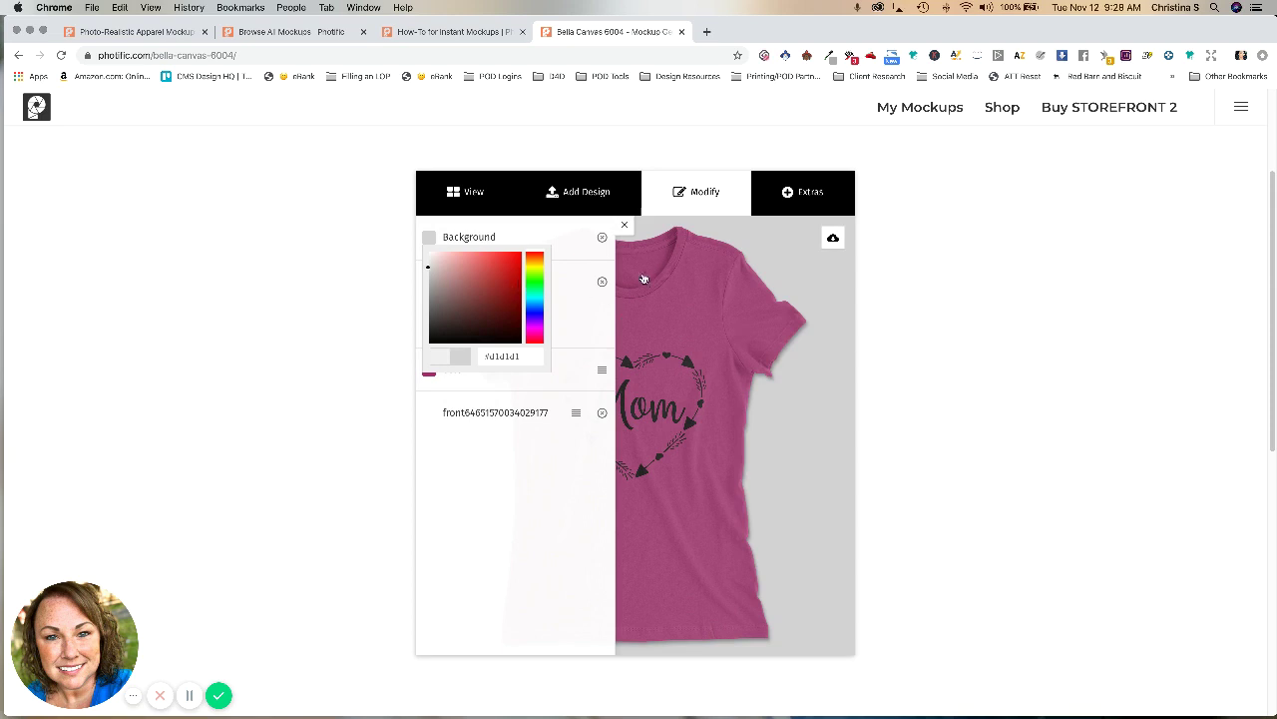
click(624, 225)
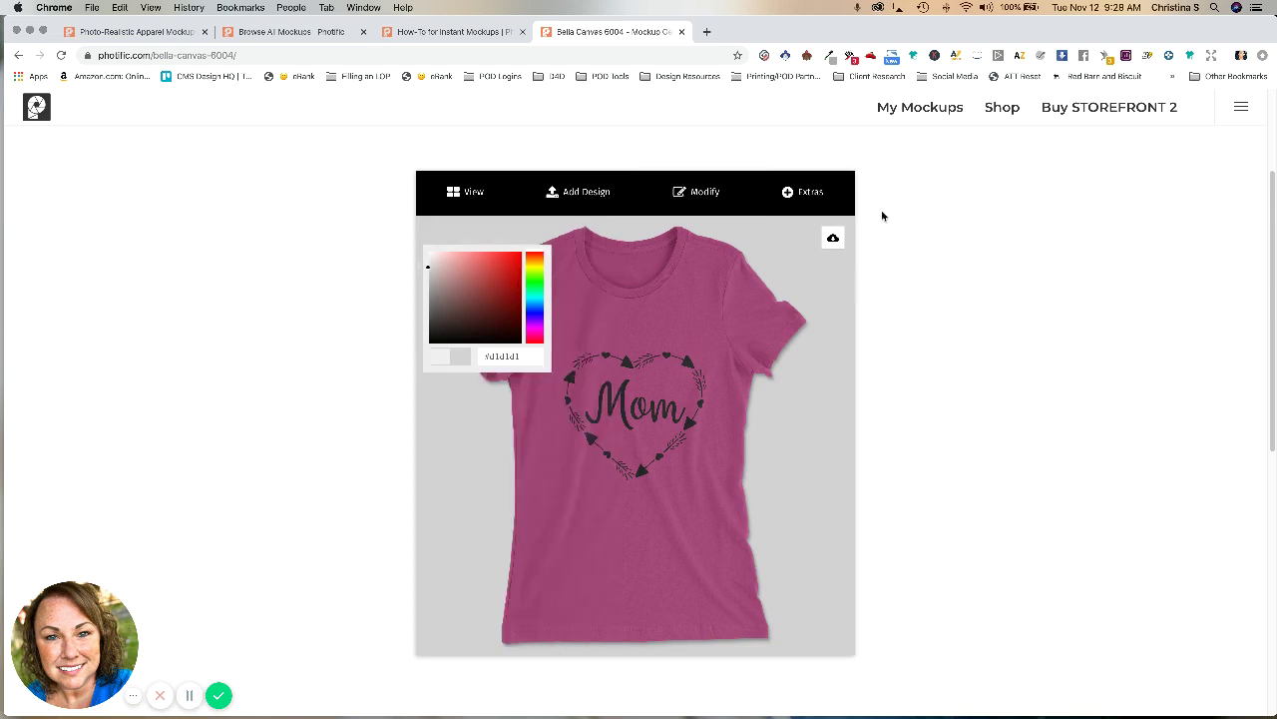
click(805, 199)
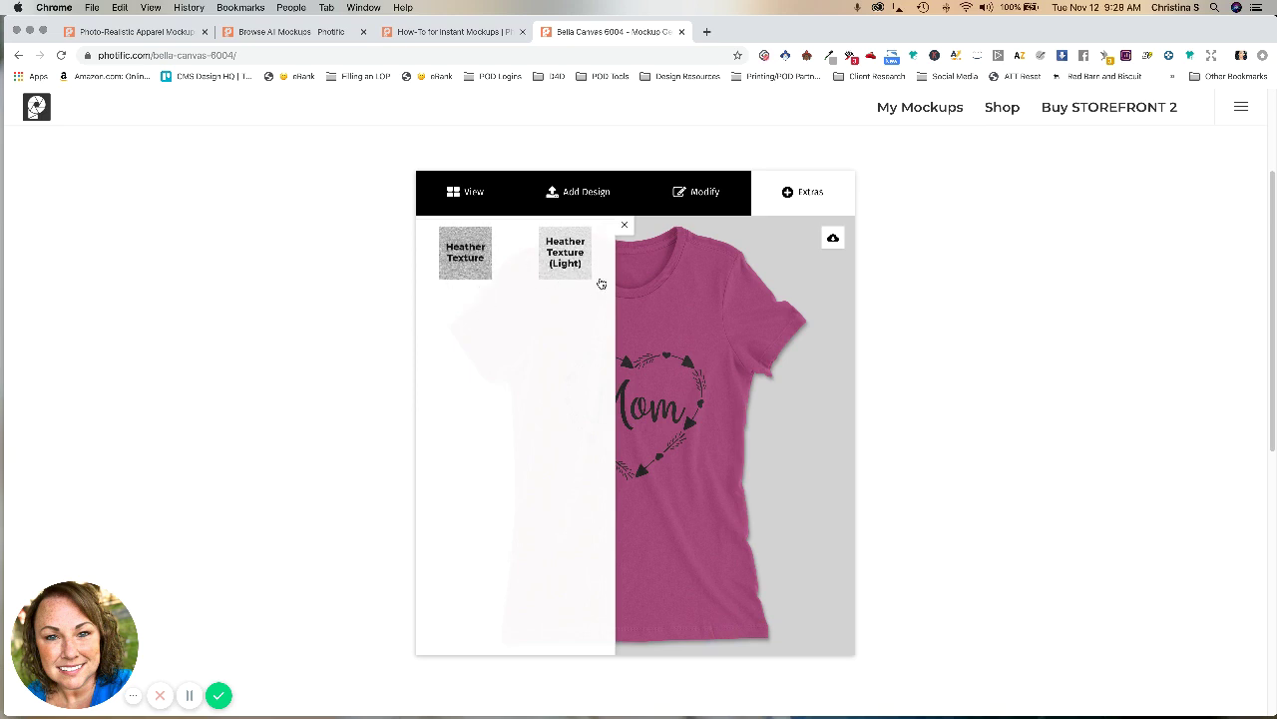
- Download the berry Mom tee mockup as a PNG, saved as Product (1).png
click(625, 228)
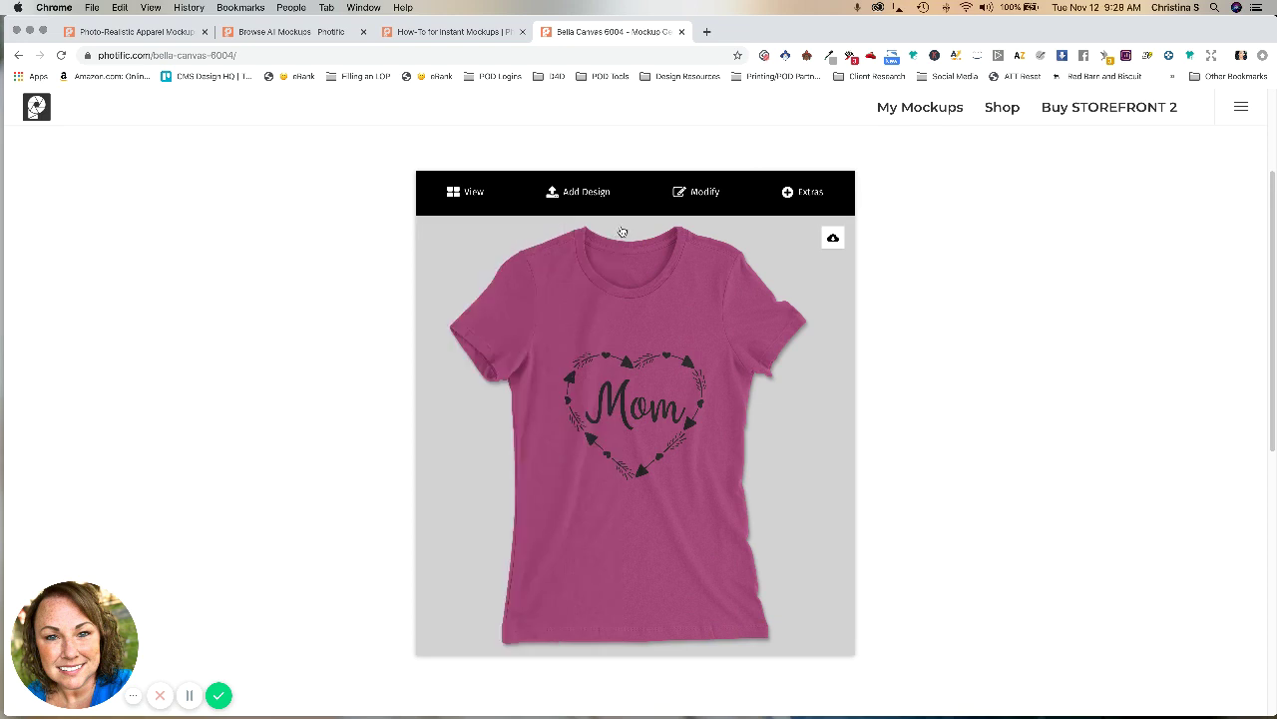
click(834, 241)
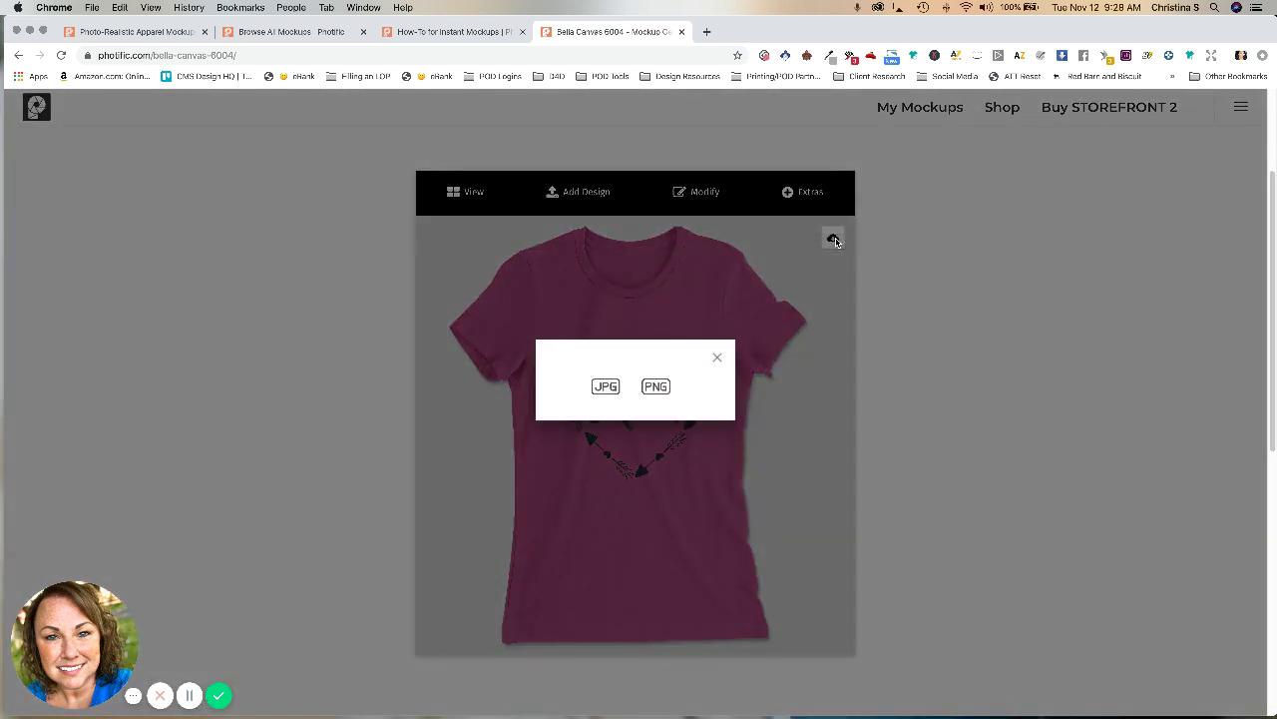
click(656, 388)
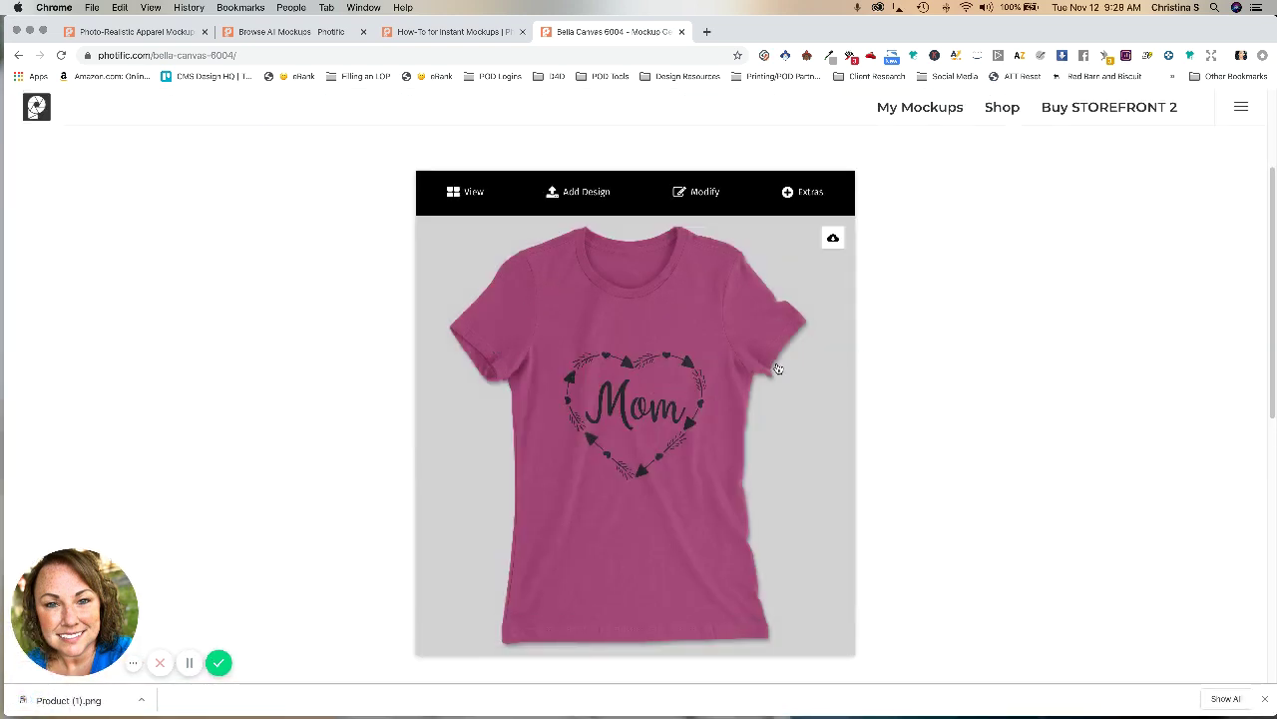
- Recolour the shirt Seafoam Blue and download it as a second PNG, Product (2).png
click(691, 199)
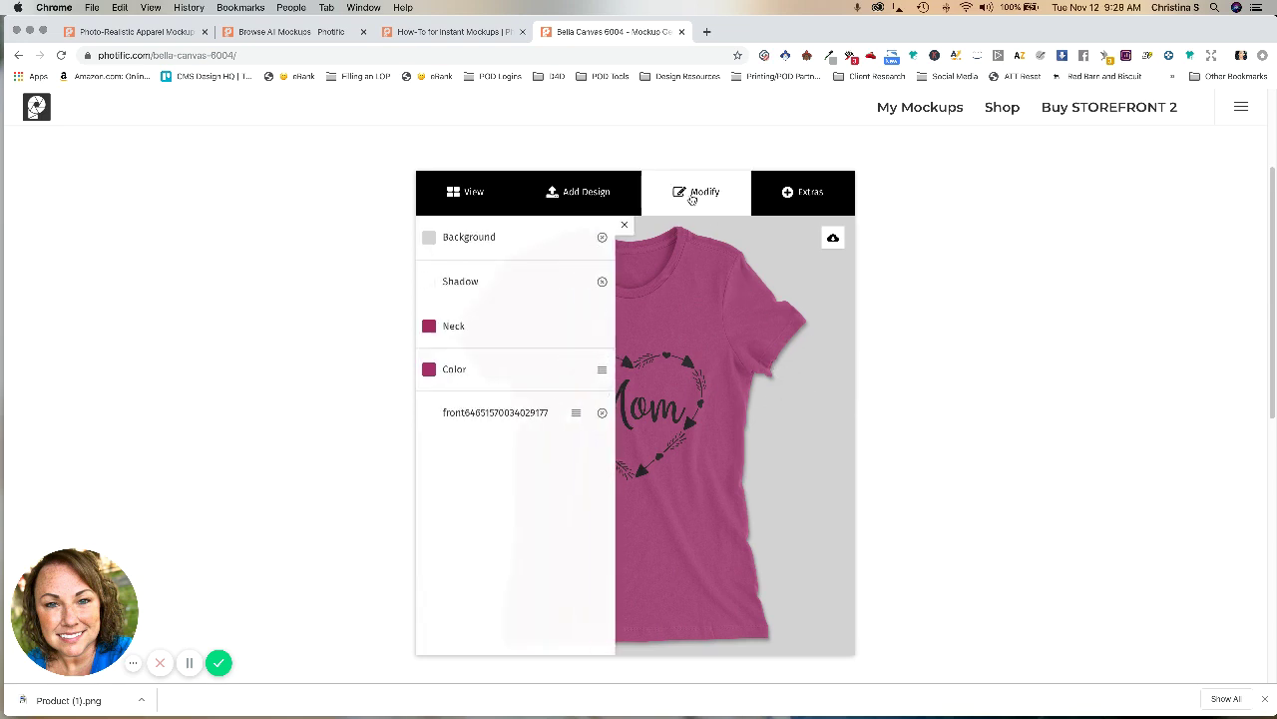
click(429, 370)
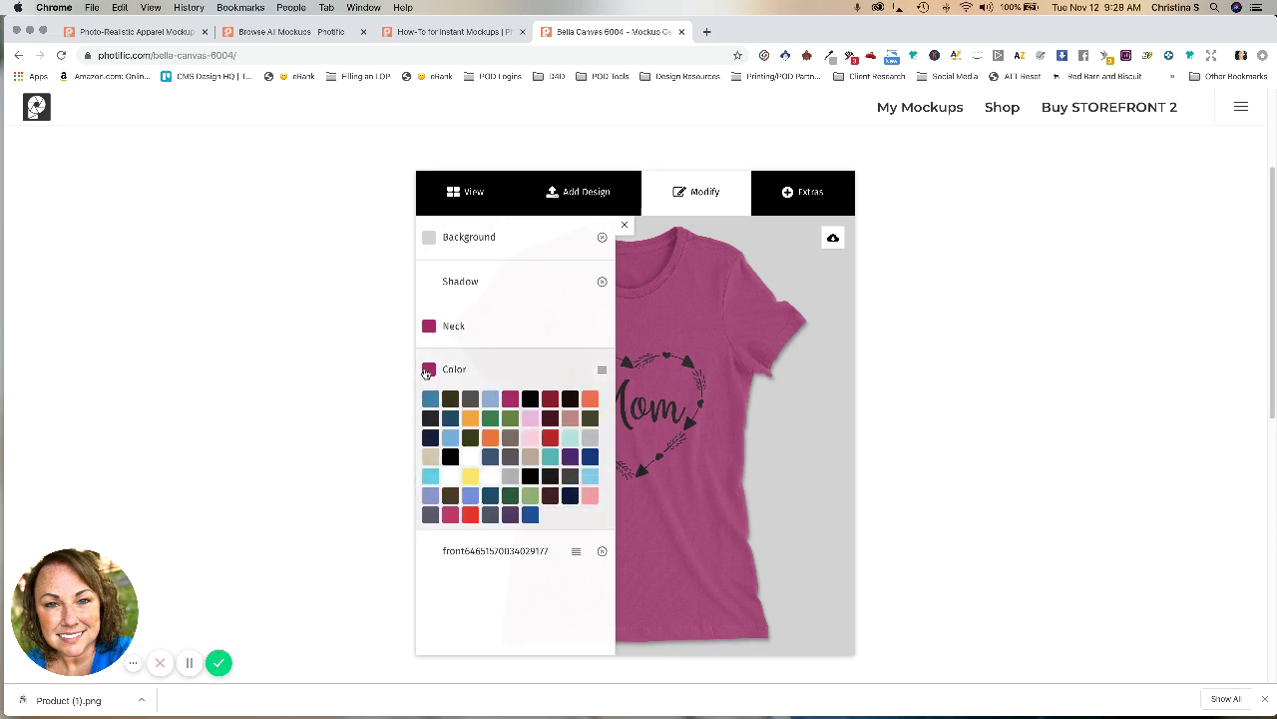
click(573, 440)
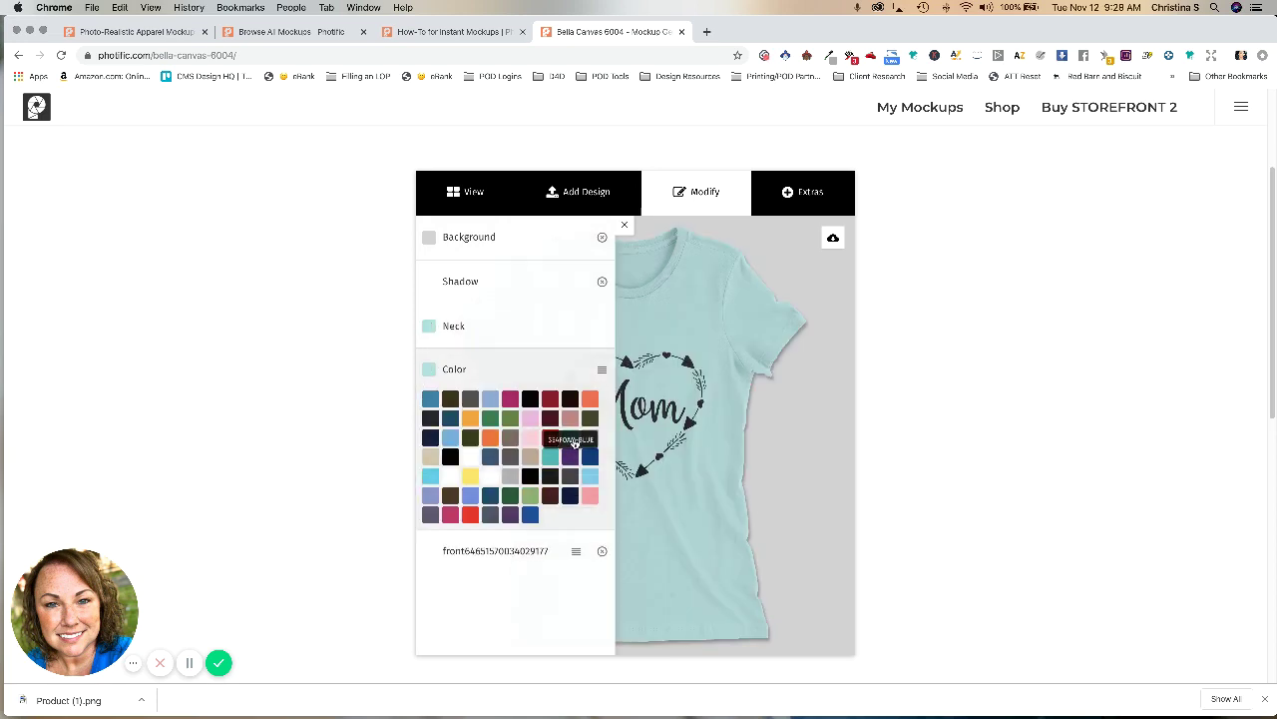
click(626, 227)
click(832, 236)
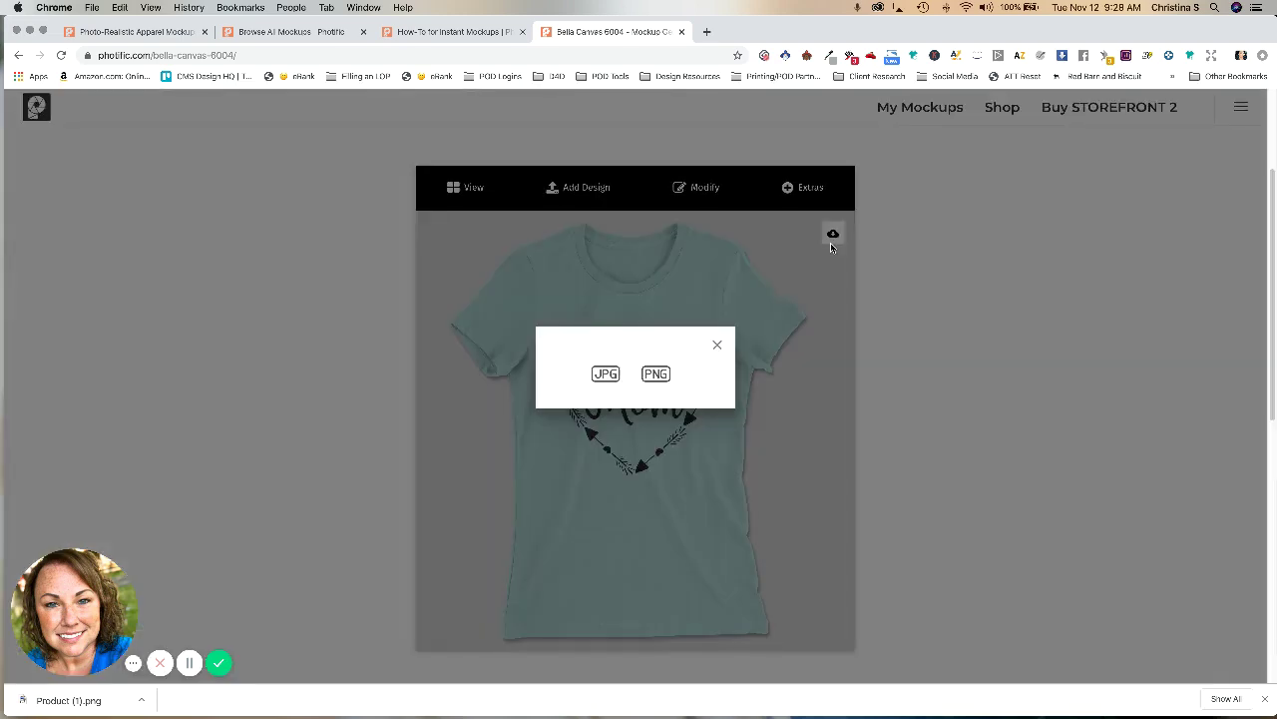
click(654, 377)
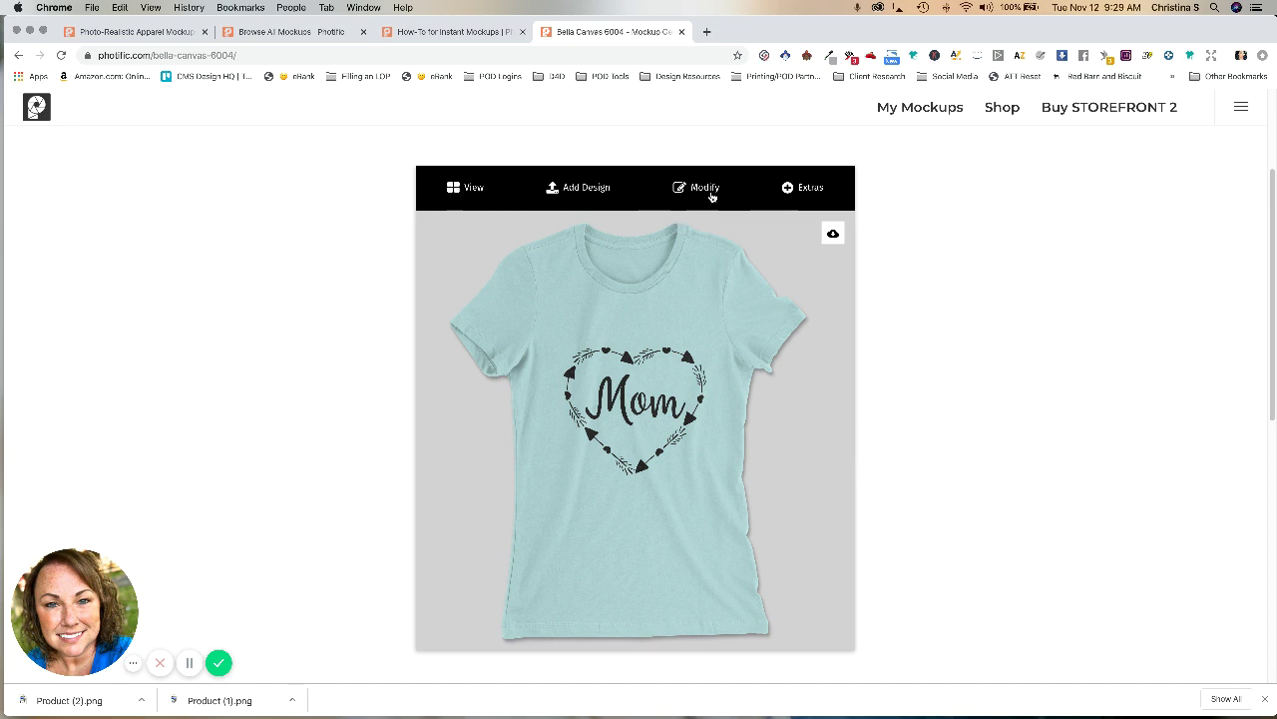
- From the STOREFRONT 2 templates, open the American Apparel TR308 Womens Tri-Blend Racerback Tank mockup
click(1092, 110)
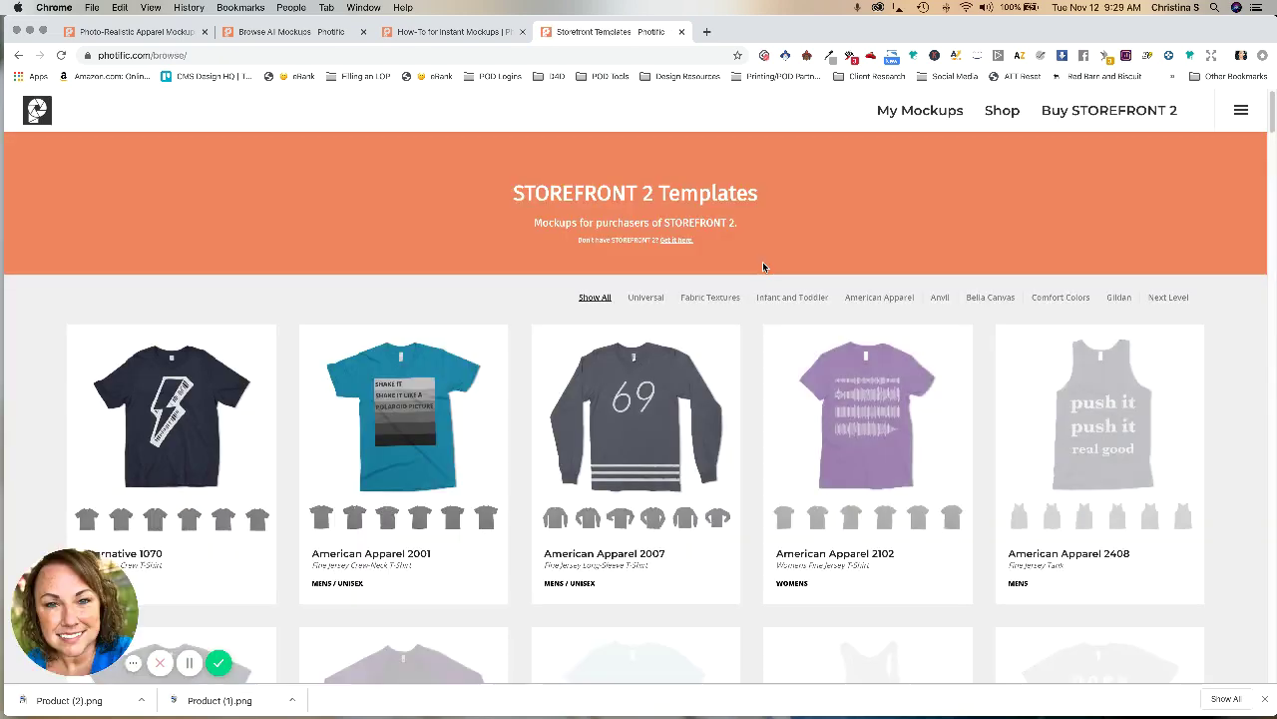
scroll(764, 267, down, 6)
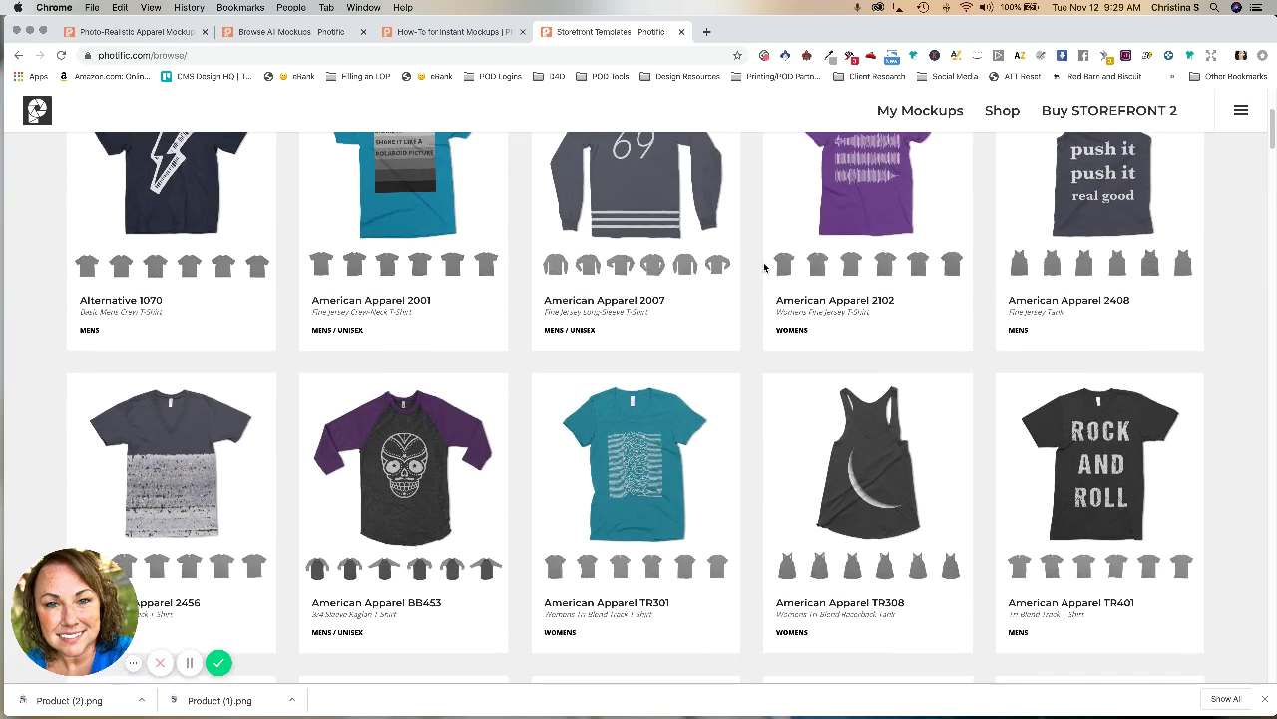
scroll(764, 266, up, 2)
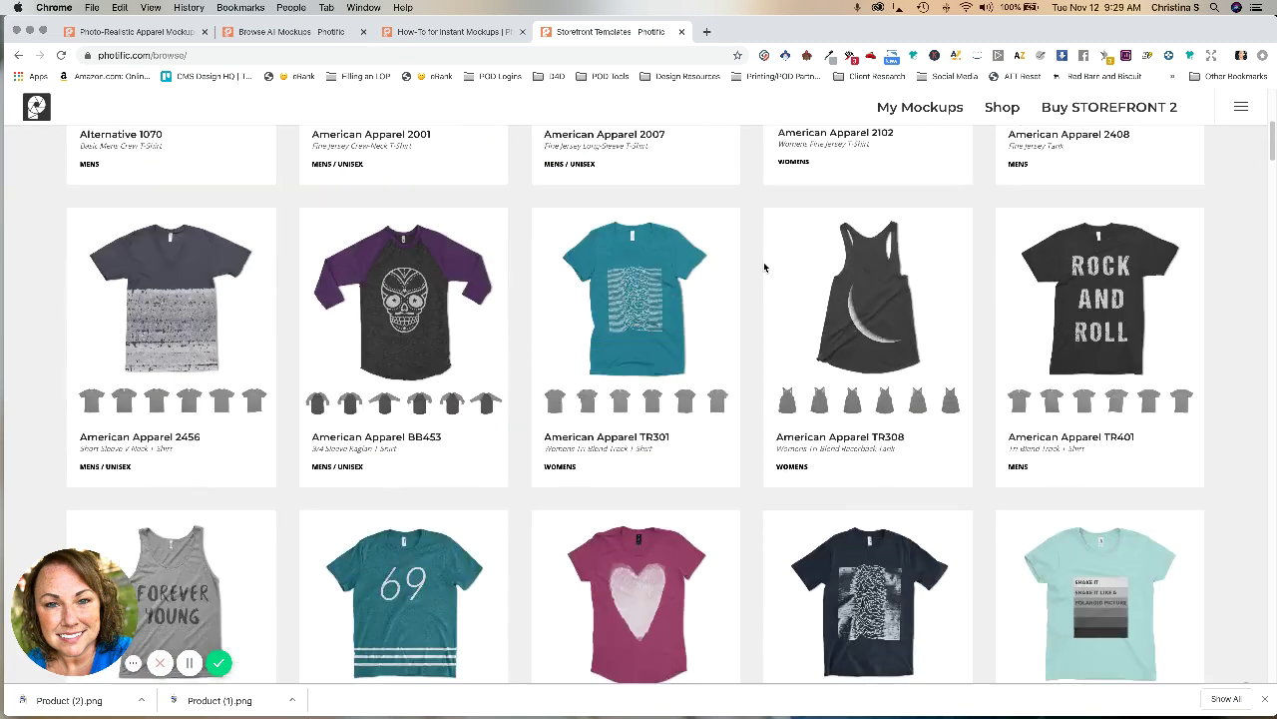
click(880, 326)
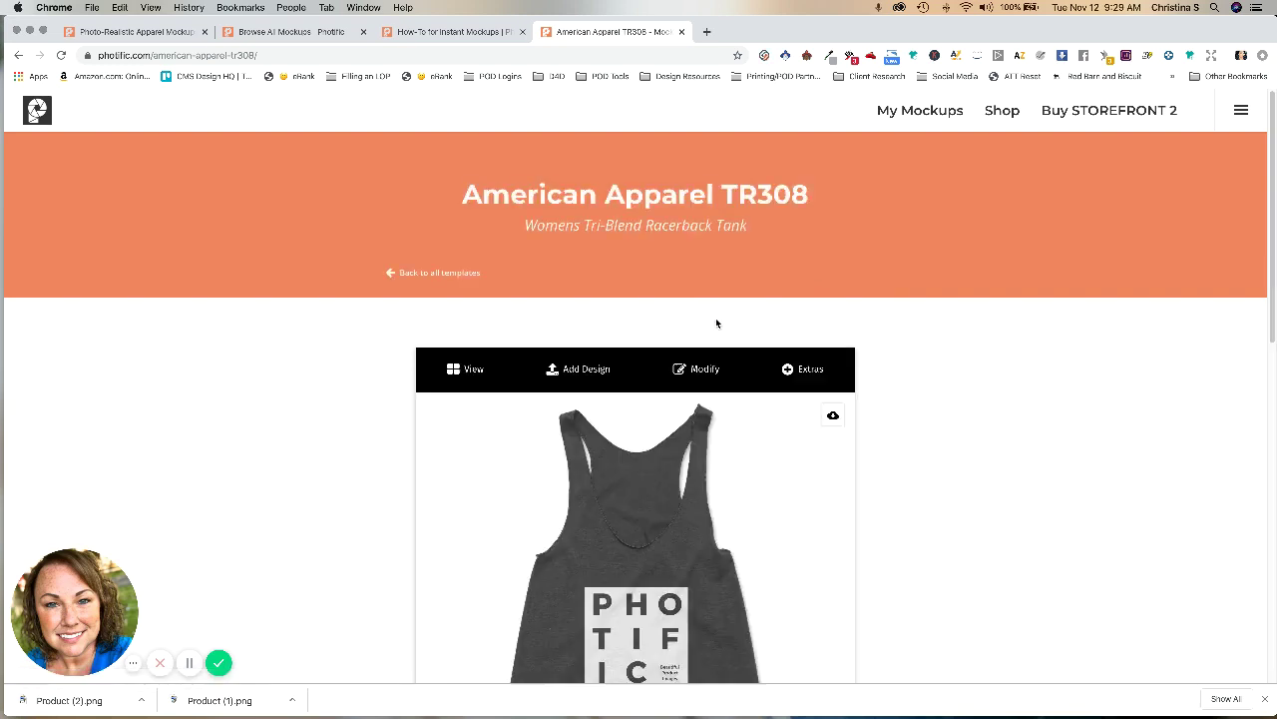
- Change the TR308 tank from charcoal to the blue swatch and show the Extras design options
scroll(716, 322, down, 3)
click(702, 269)
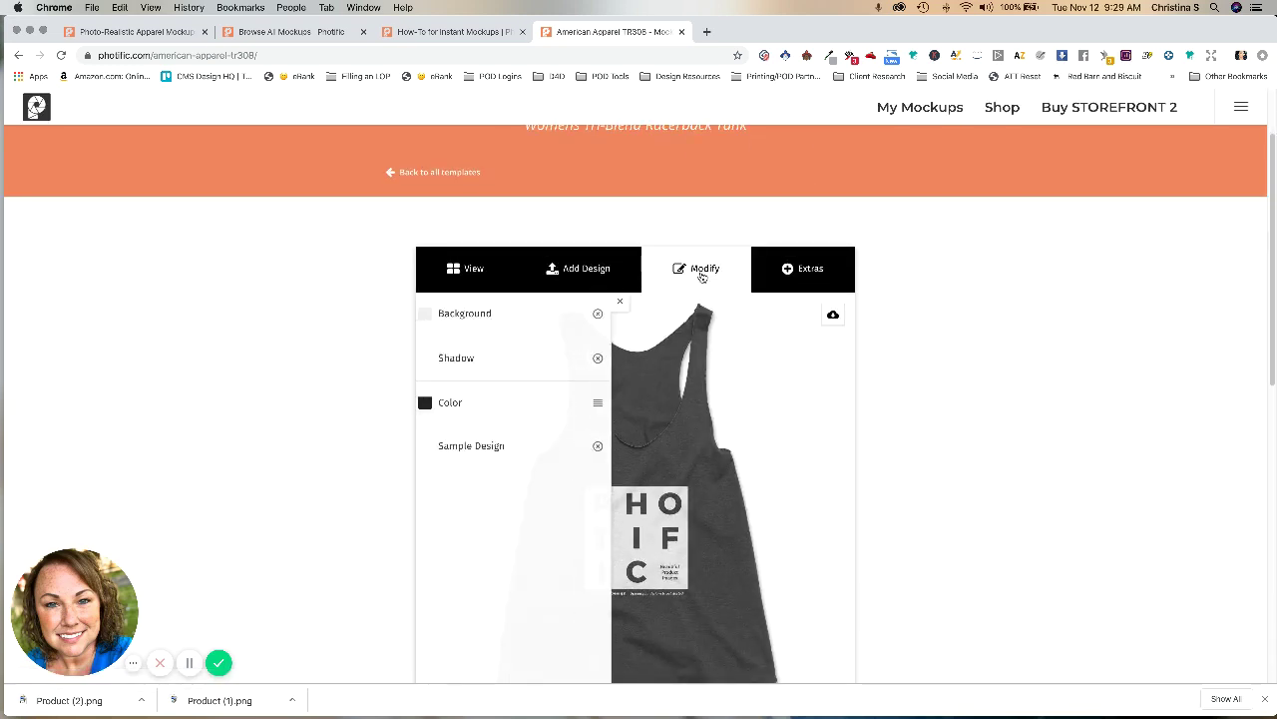
click(427, 404)
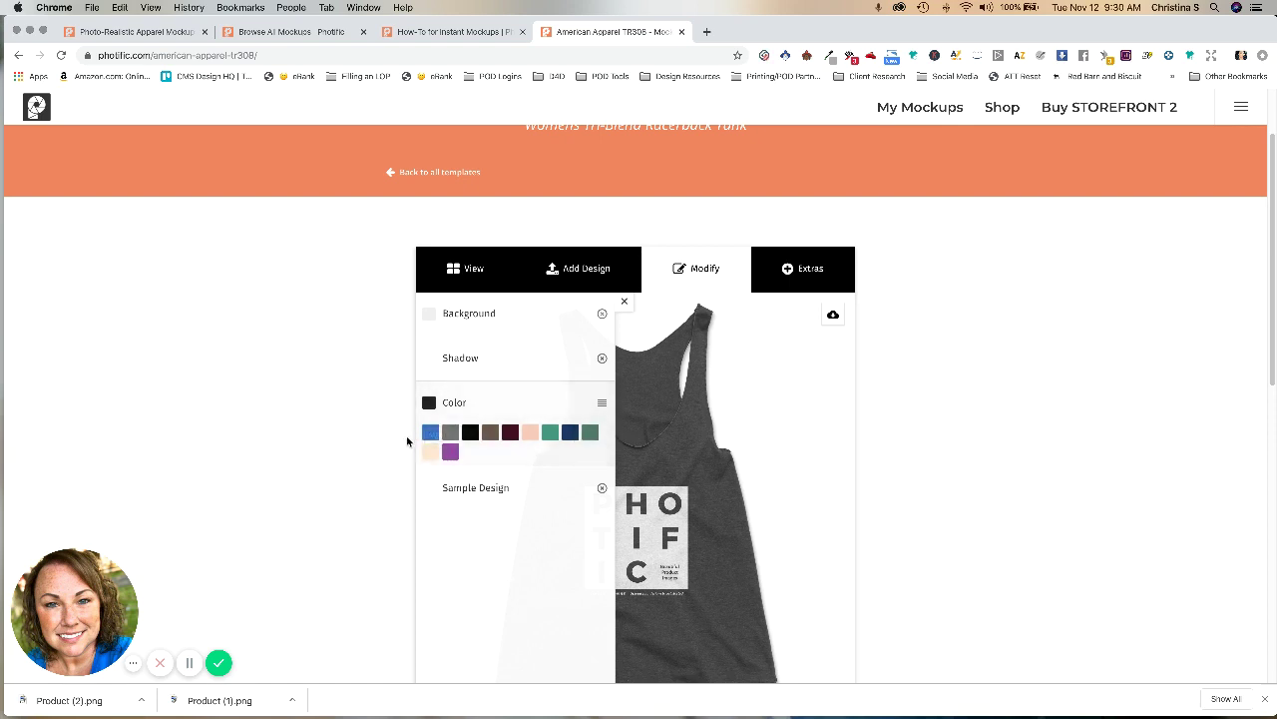
click(430, 433)
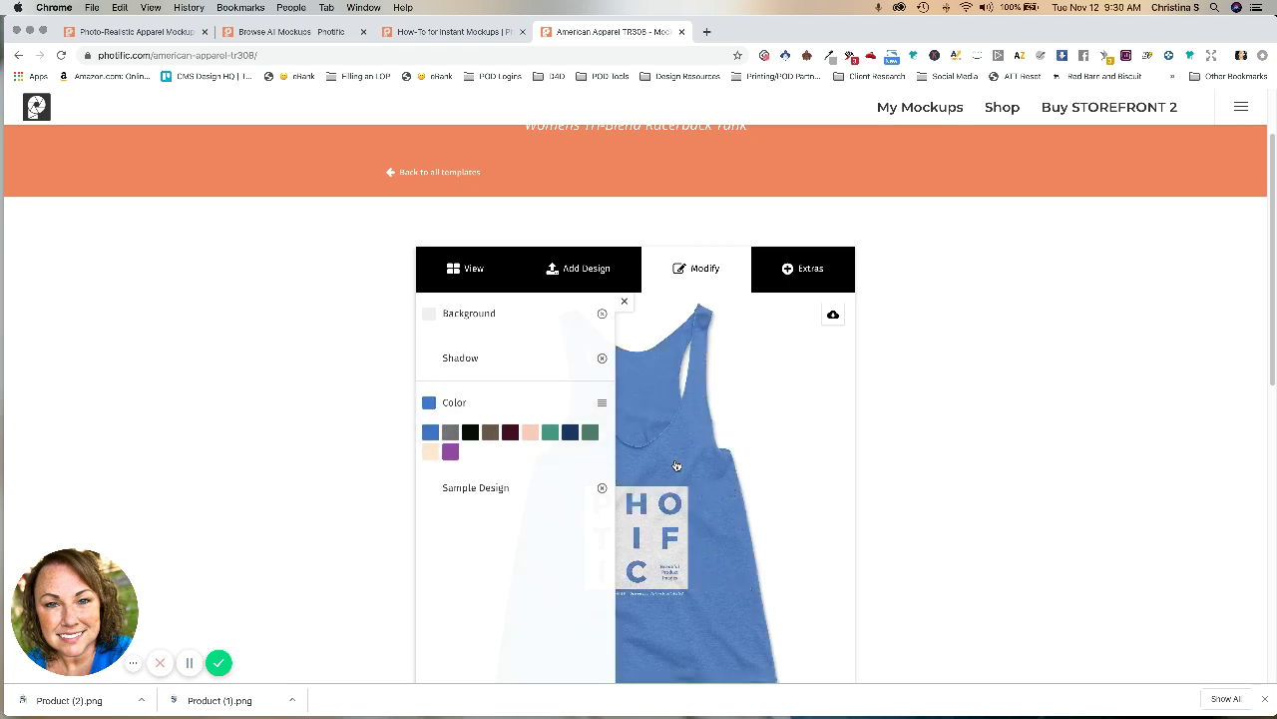
click(817, 270)
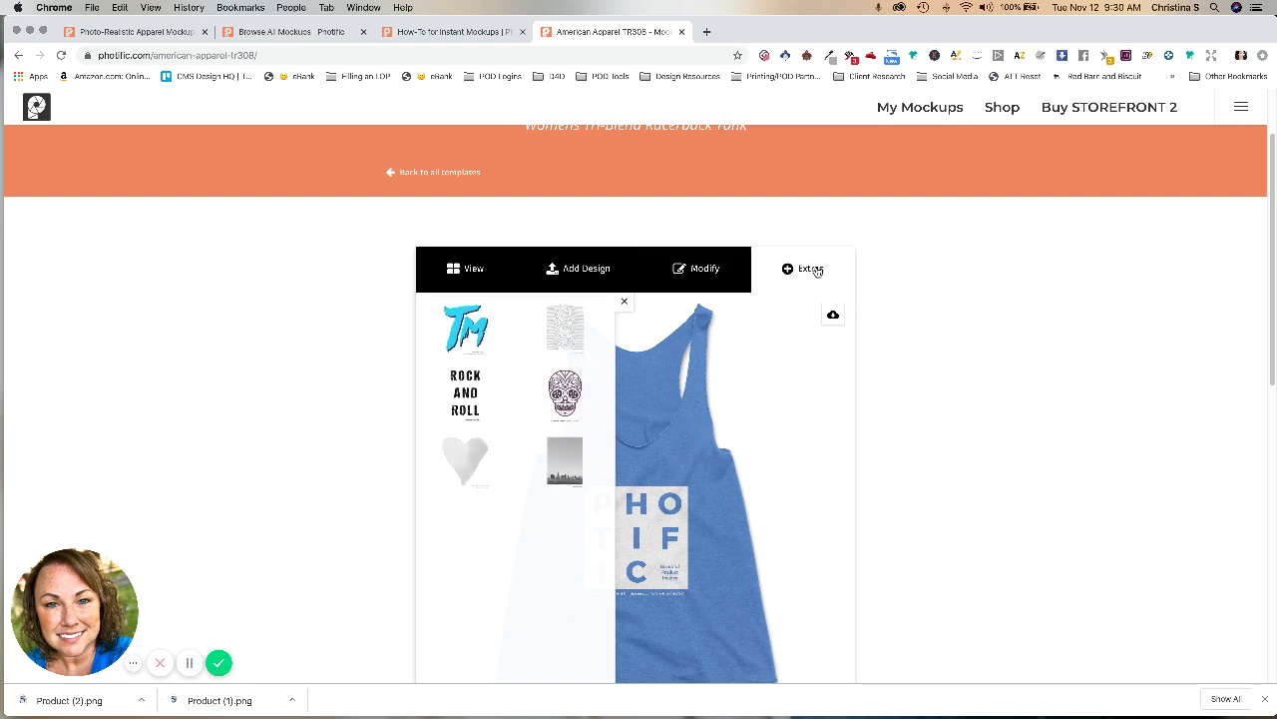
- Delete the sample PHOTIFIC design from the tank and place the Mom heart-arrow design instead
click(624, 304)
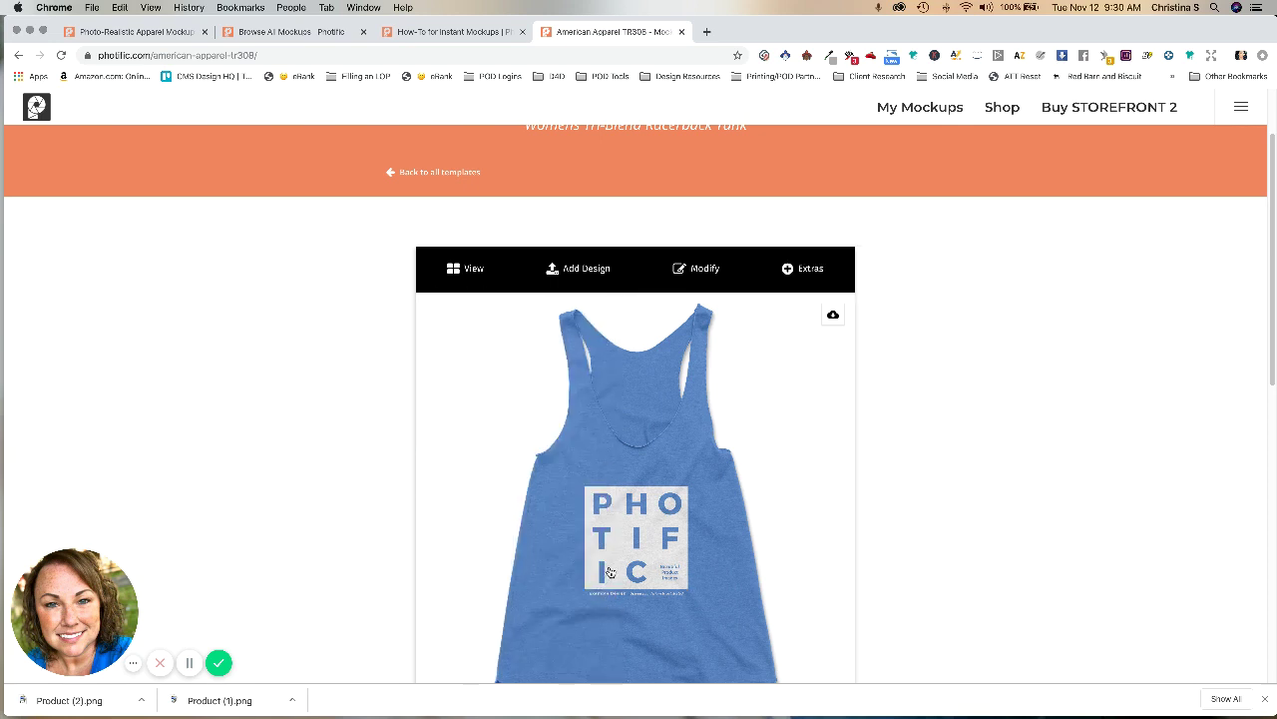
click(609, 570)
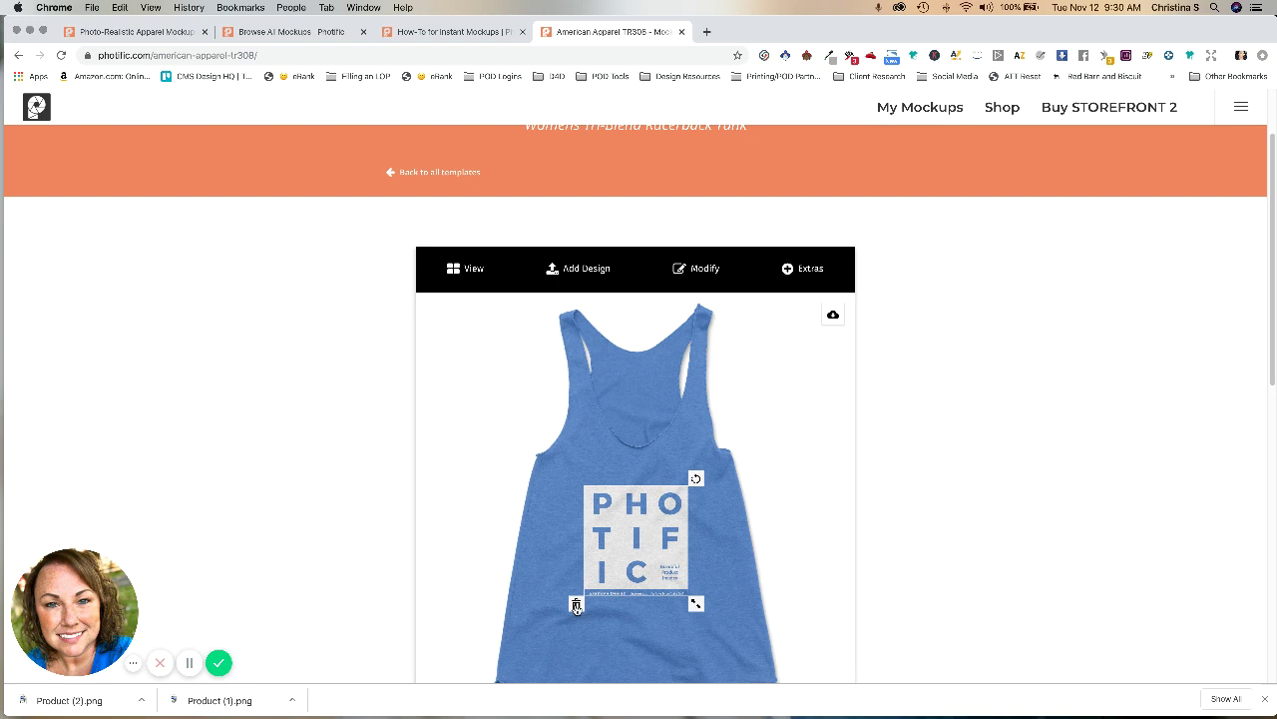
click(576, 606)
click(592, 273)
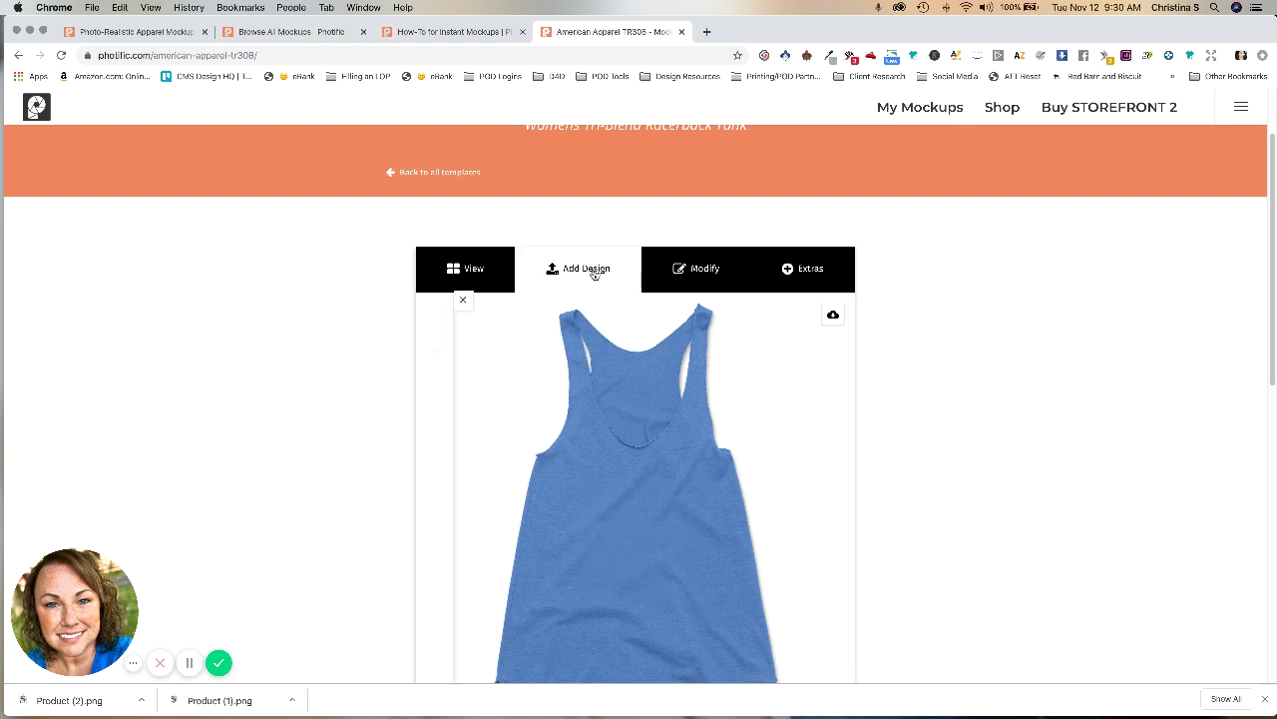
click(485, 395)
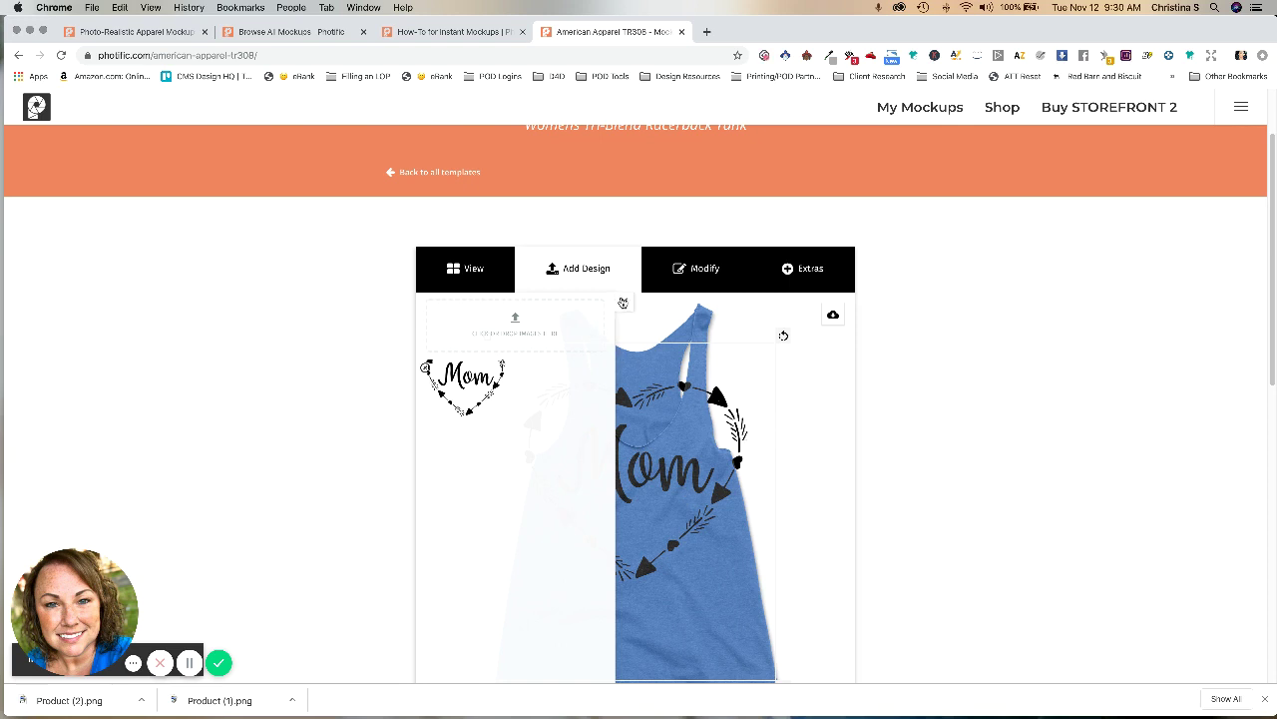
- Select the Mom design on the tank so it shows large across the front
scroll(709, 562, down, 3)
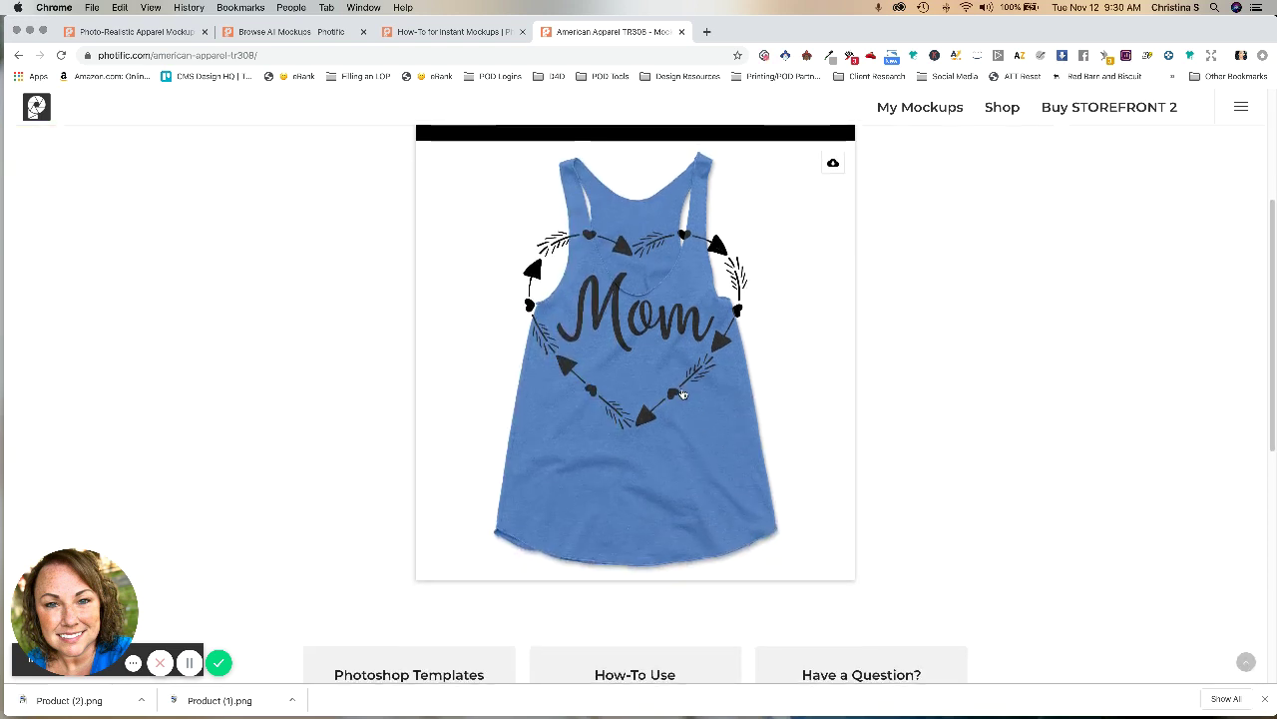
mouse_move(677, 393)
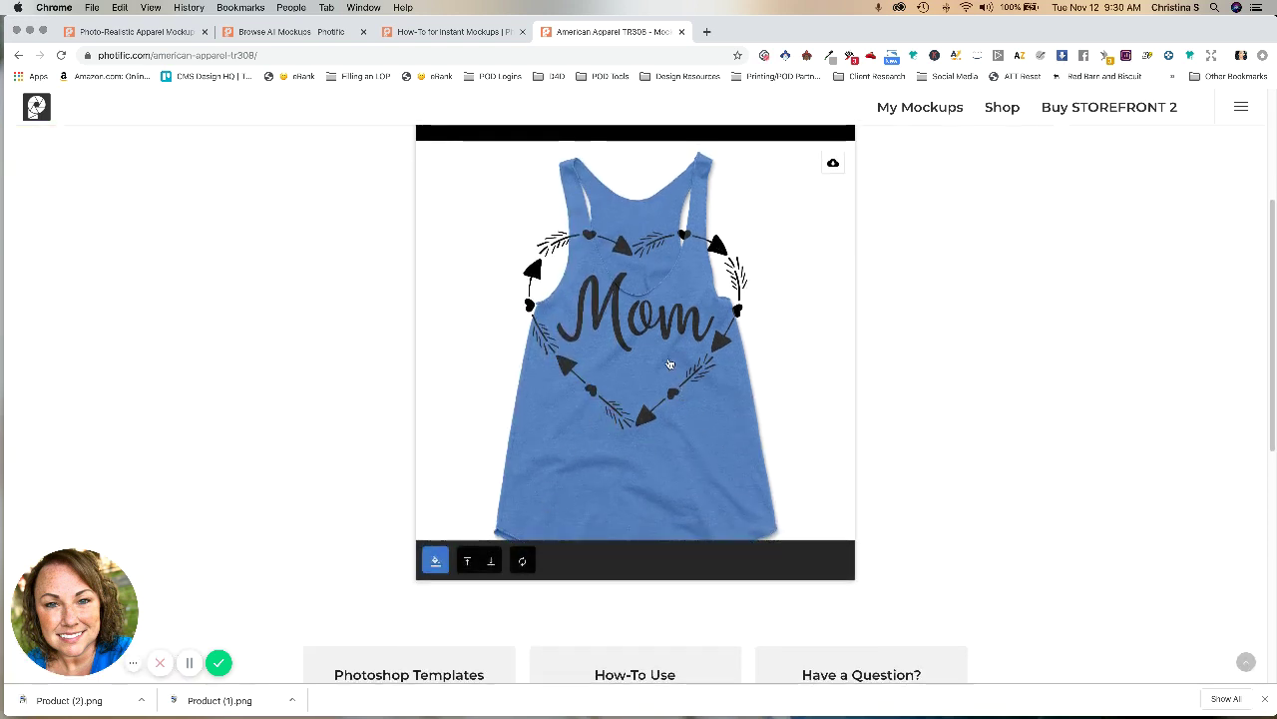
click(714, 243)
click(643, 348)
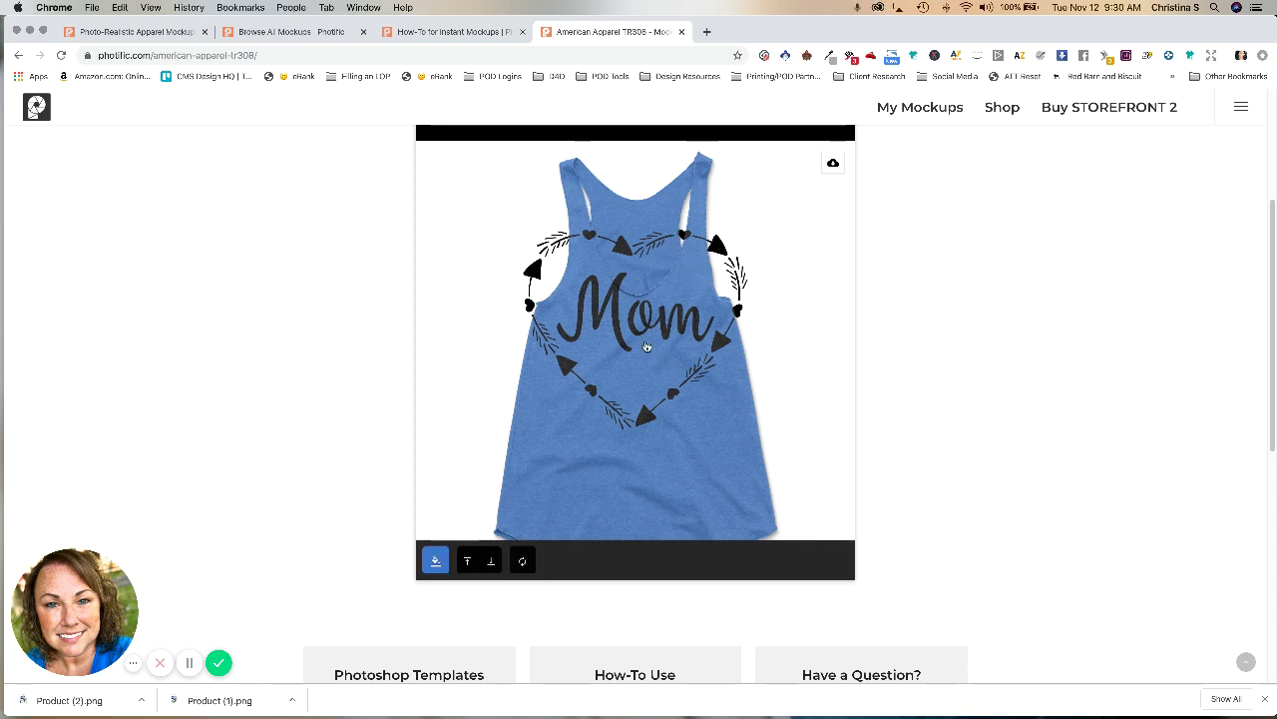
scroll(605, 267, up, 3)
scroll(604, 264, down, 2)
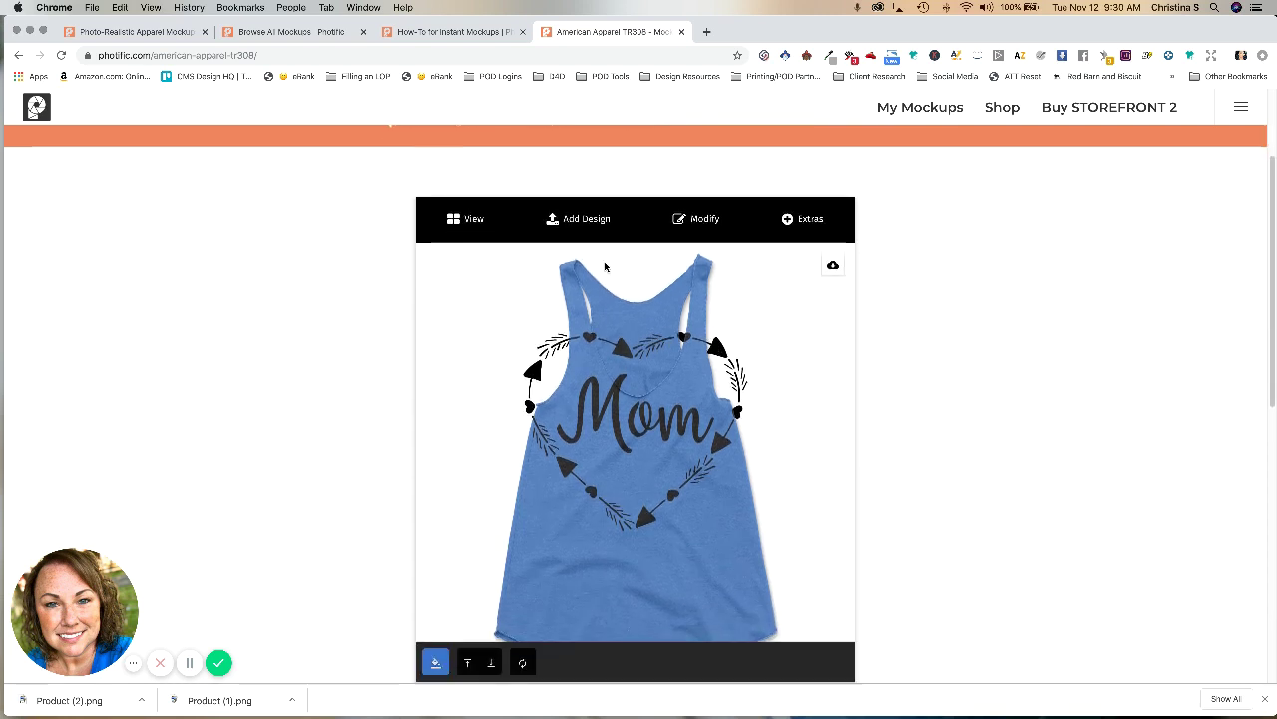
- Drag the Mom design's corner handle inward to shrink it onto the chest, then close the panel
click(577, 215)
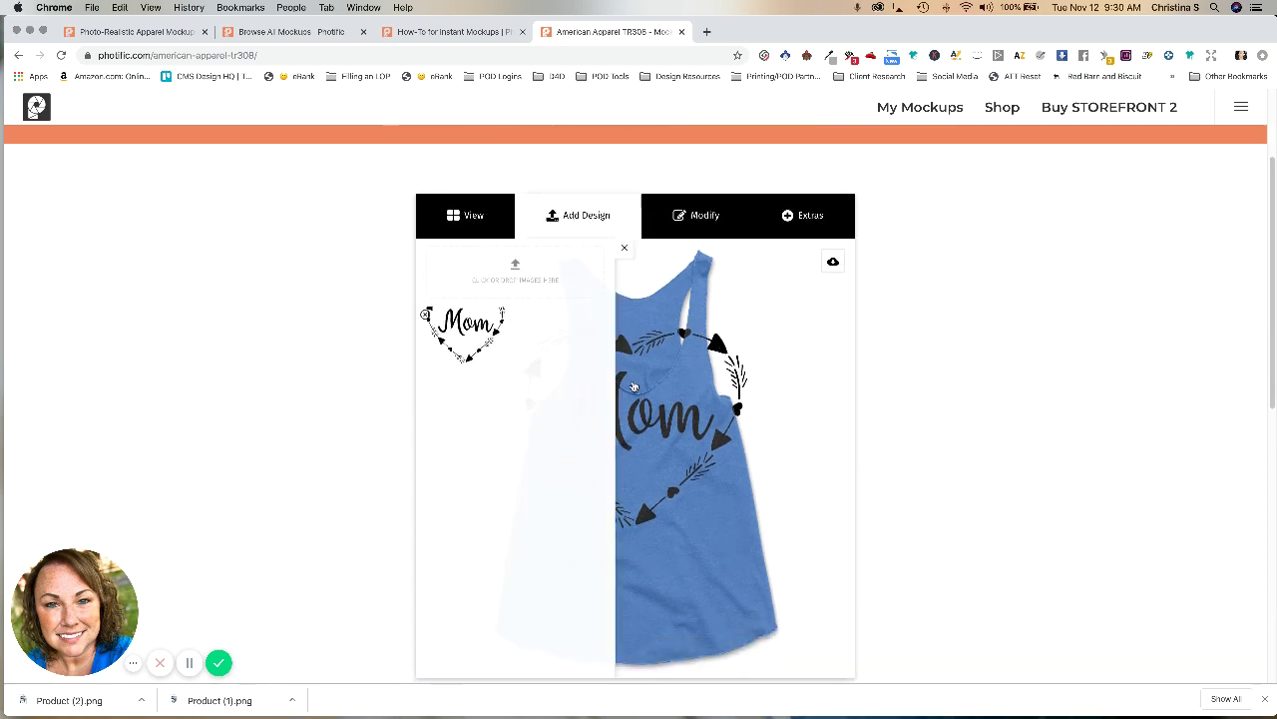
click(702, 367)
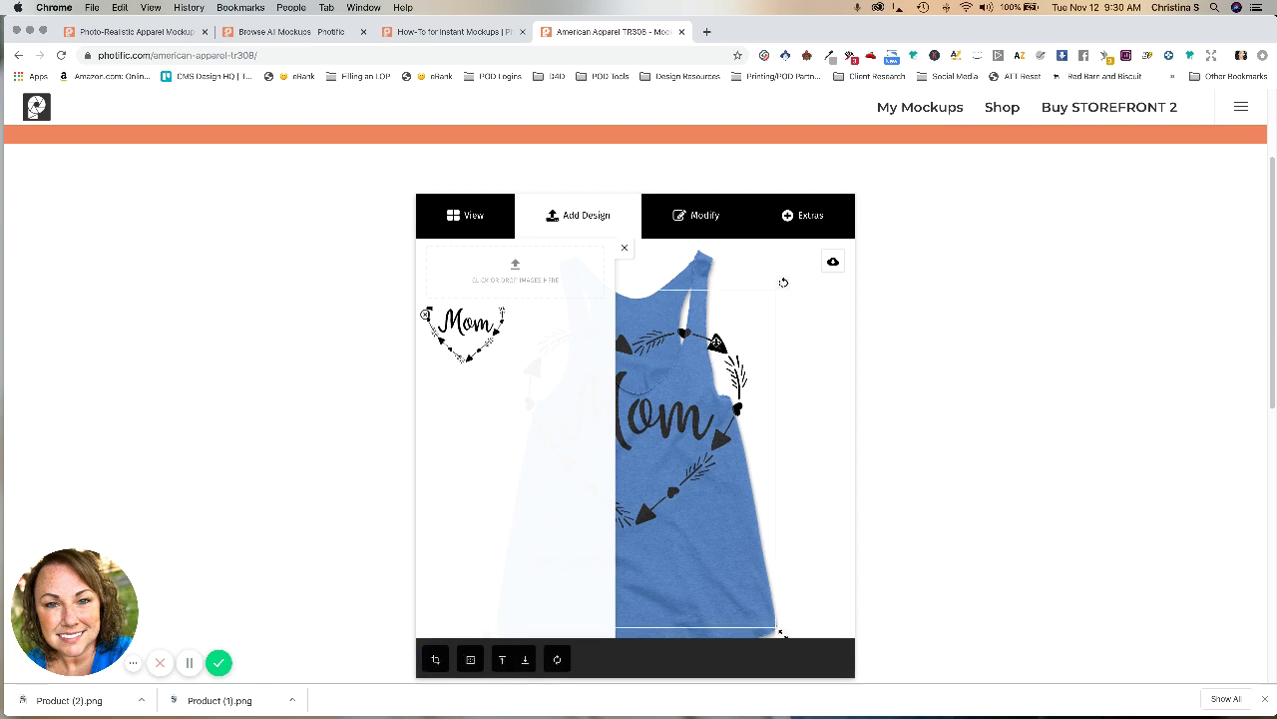
scroll(717, 344, down, 1)
right_click(717, 344)
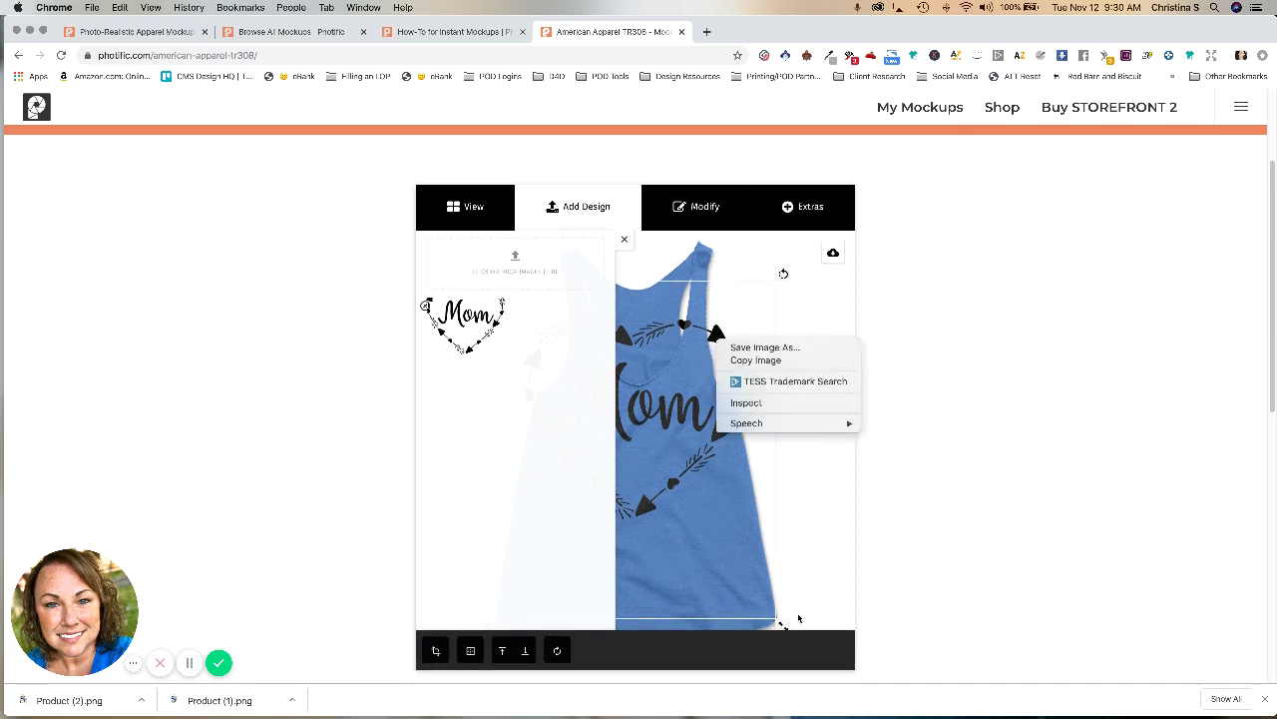
click(783, 626)
drag(783, 626, 694, 523)
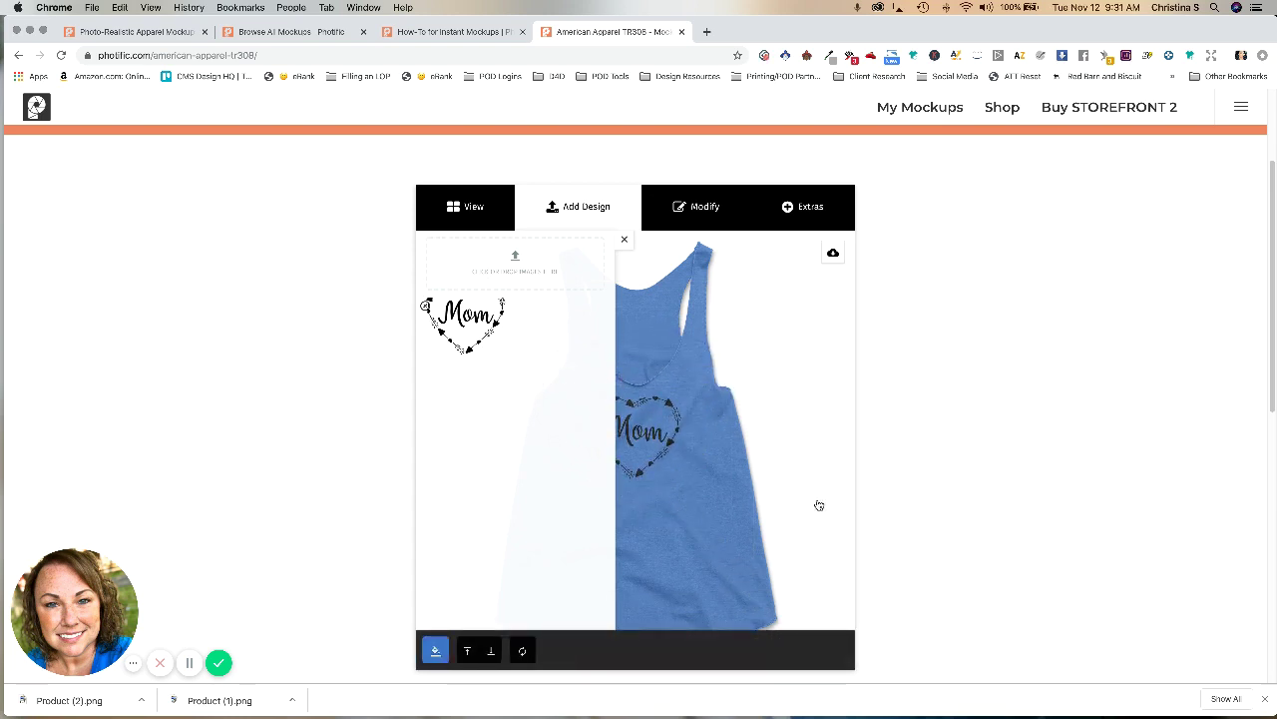
click(623, 242)
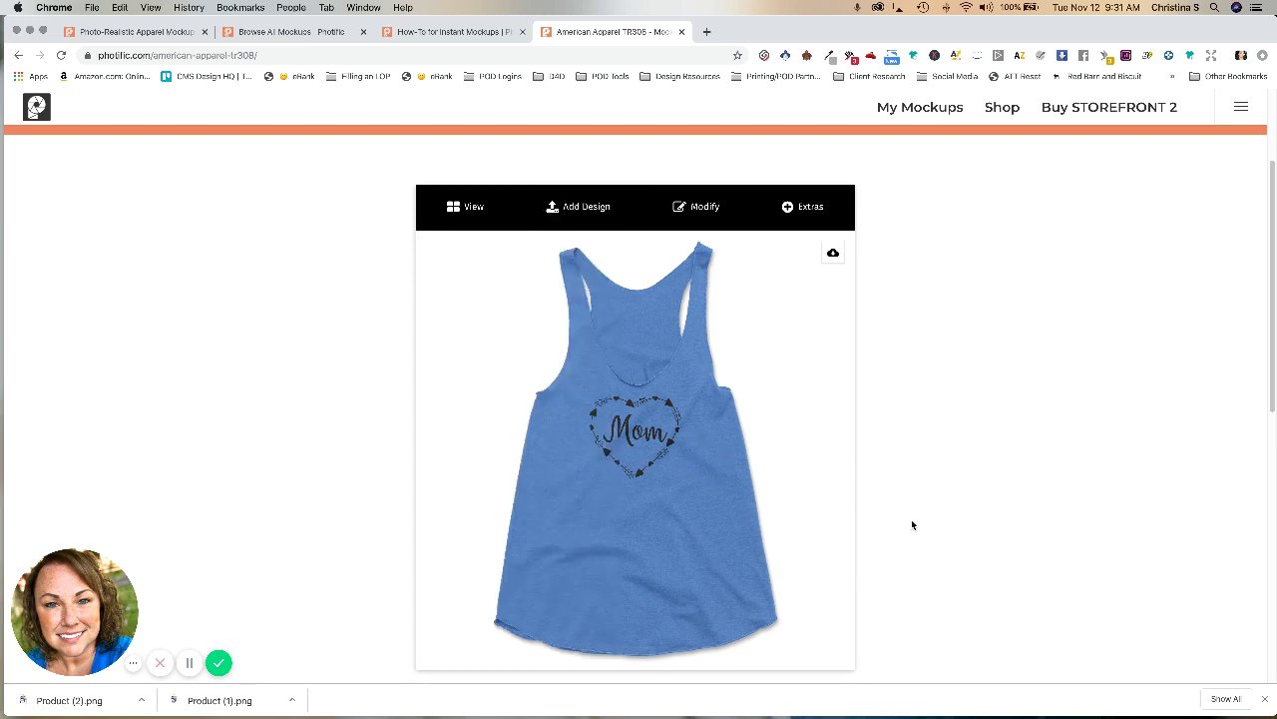
scroll(909, 525, down, 5)
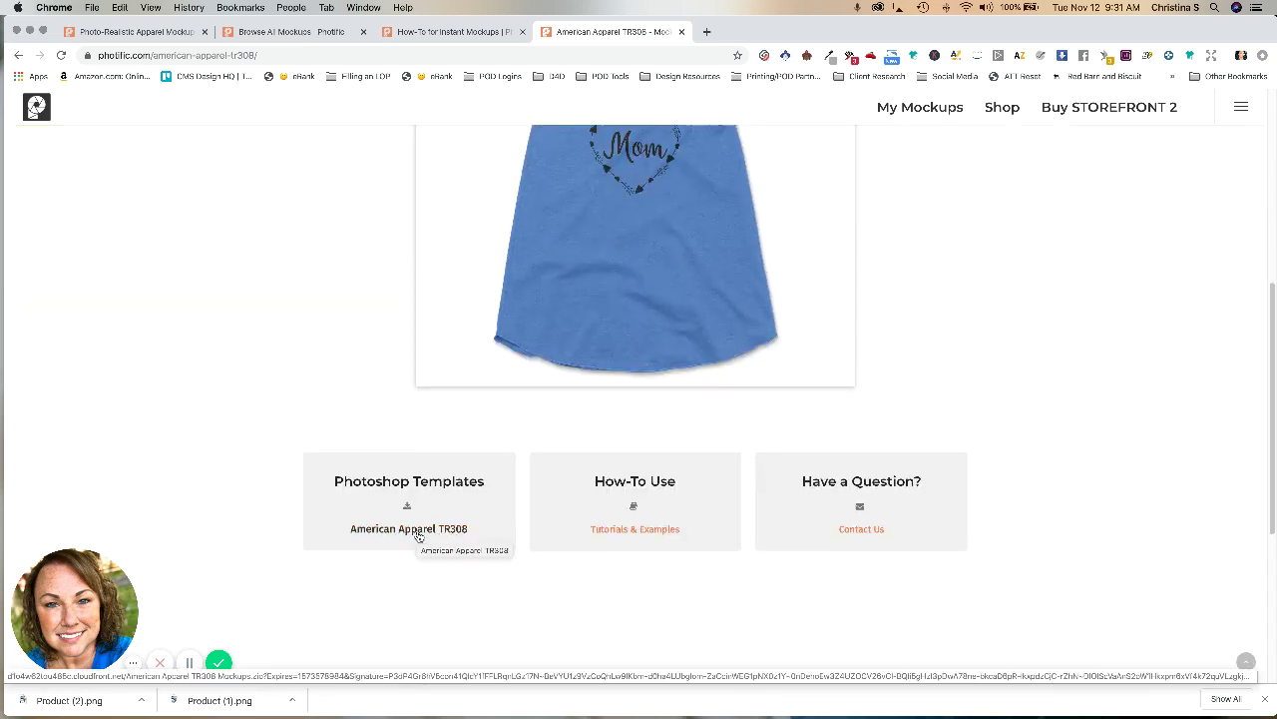
- Open the Tutorials & Examples page and expand the Upload your design / artwork tutorial
click(659, 529)
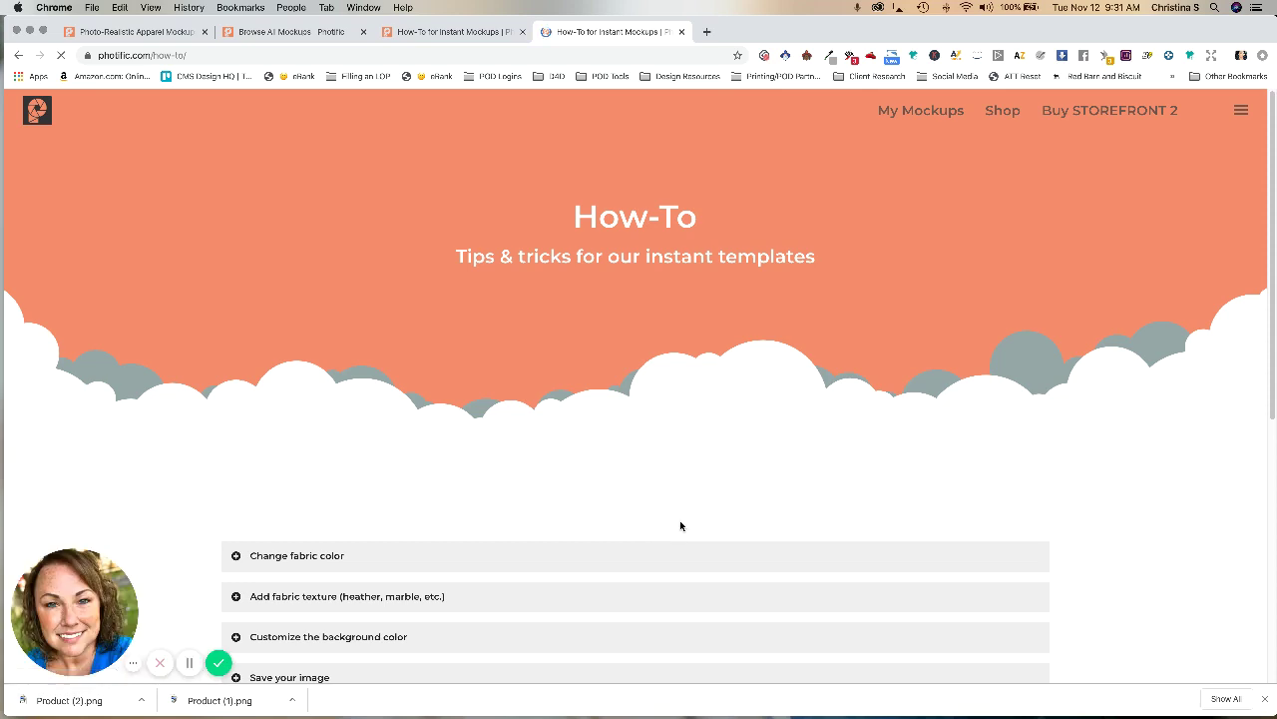
scroll(681, 526, down, 3)
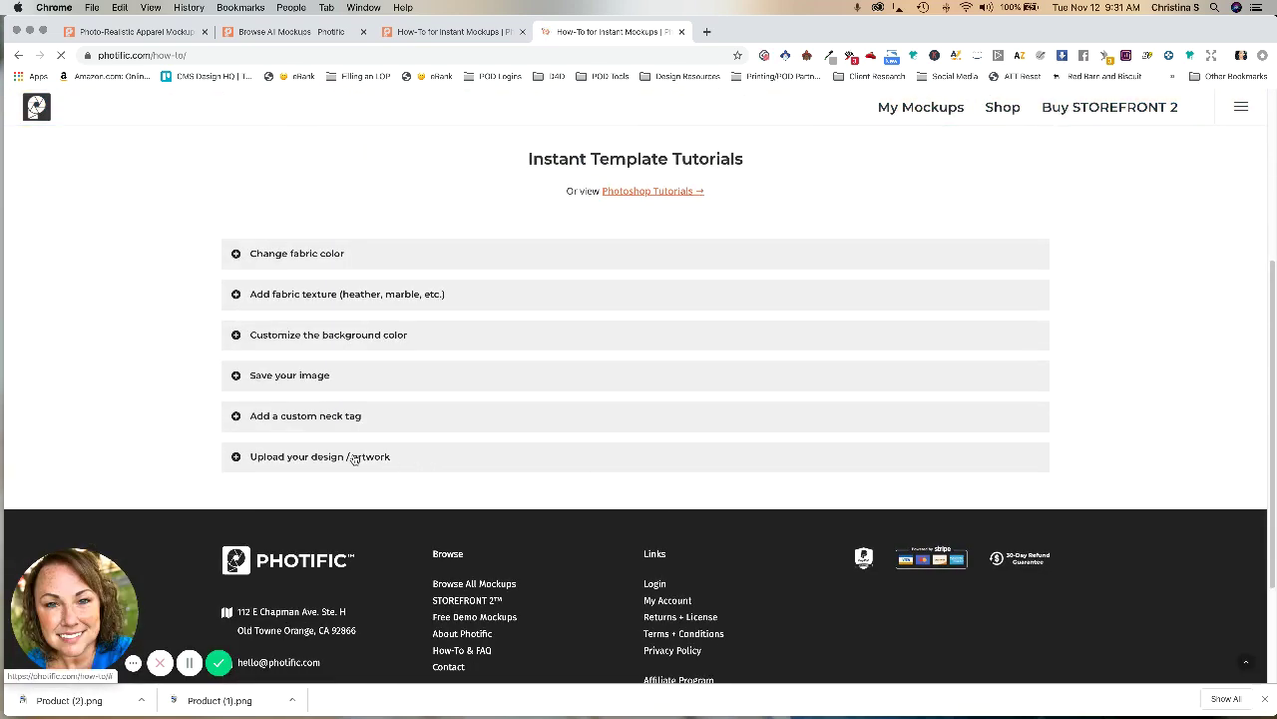
click(354, 459)
scroll(555, 464, down, 3)
scroll(554, 464, up, 3)
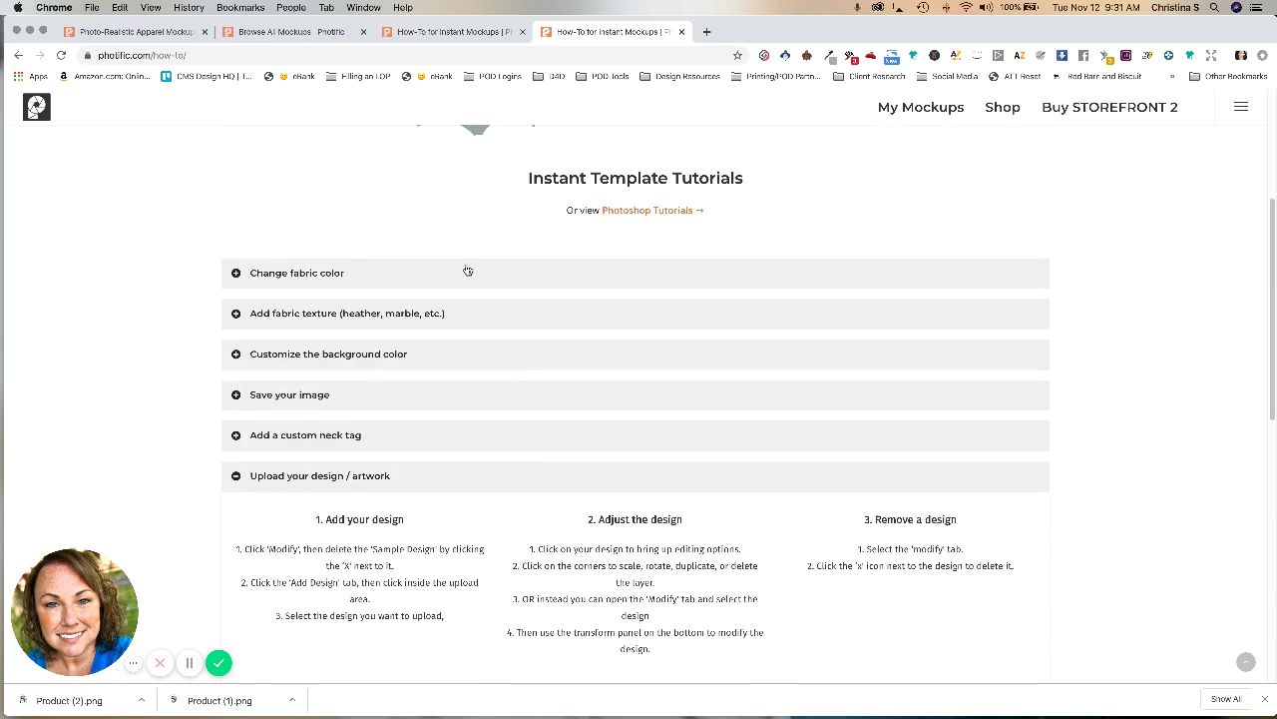
- Expand the Change fabric color and Add fabric texture tutorials
click(469, 277)
scroll(423, 345, down, 2)
scroll(413, 373, down, 5)
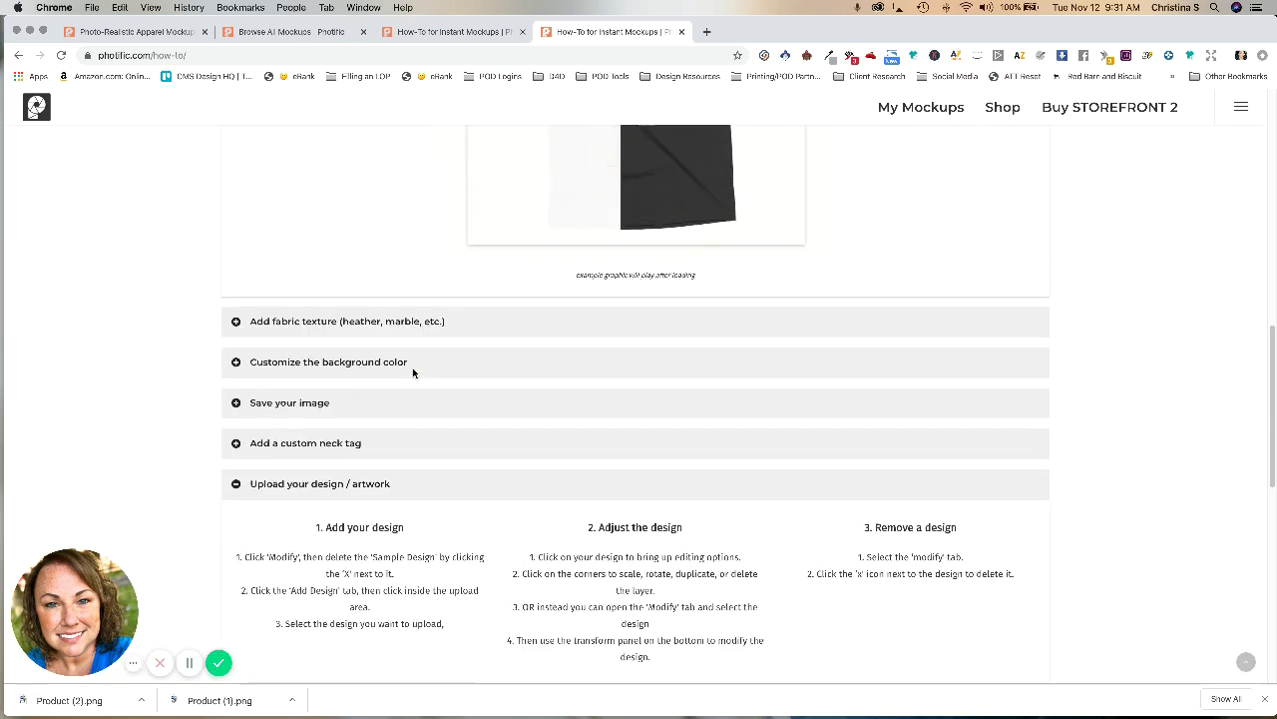
click(402, 322)
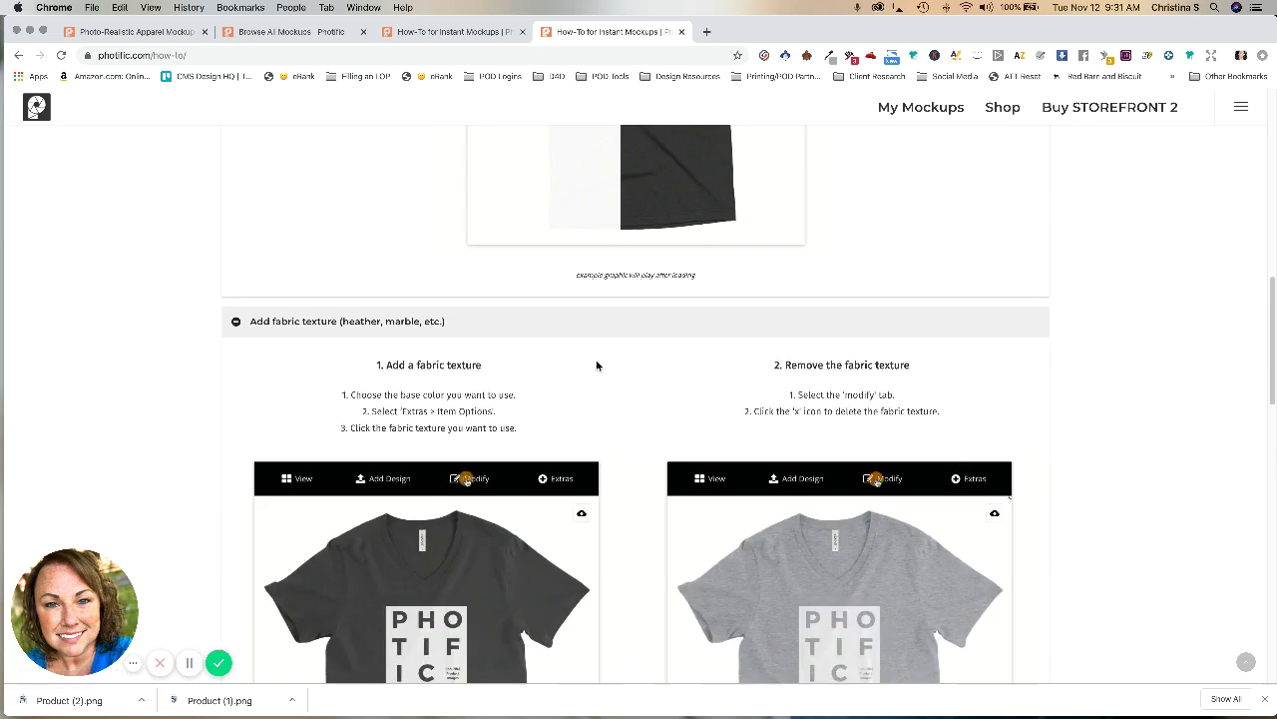
scroll(597, 365, down, 4)
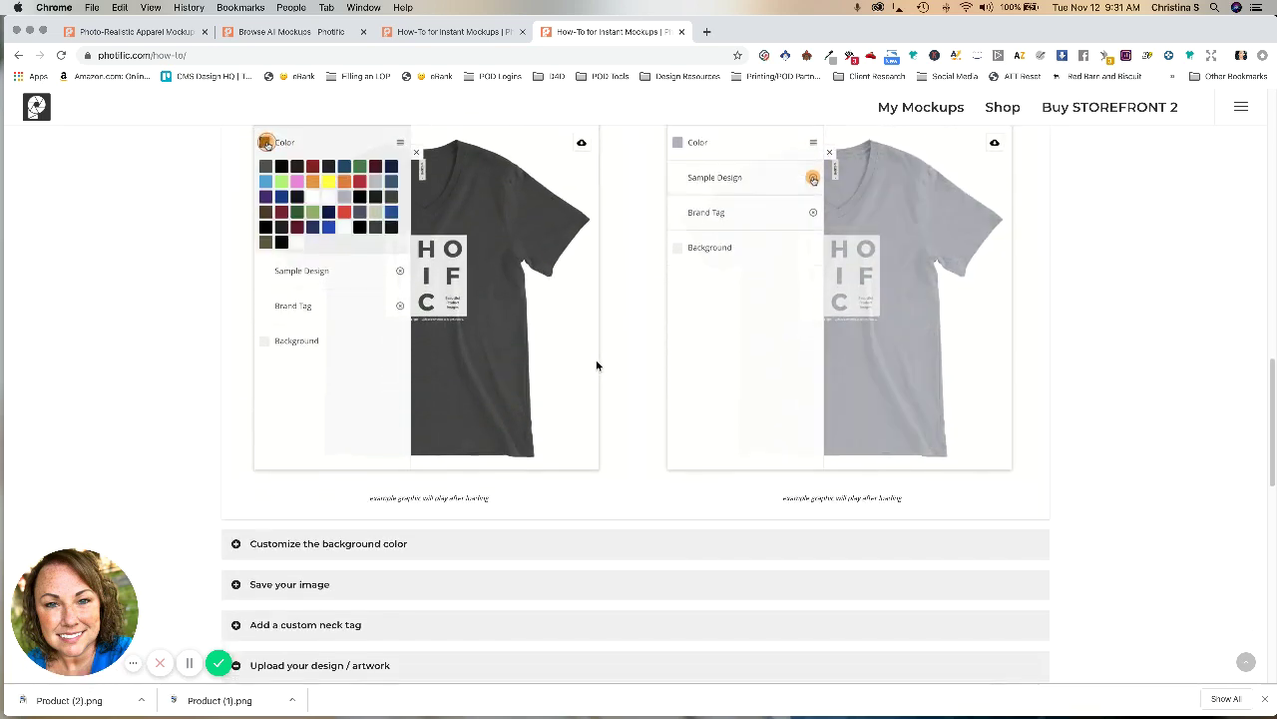
scroll(597, 365, down, 2)
- Expand the Customize the background color and Save your image tutorials
click(423, 382)
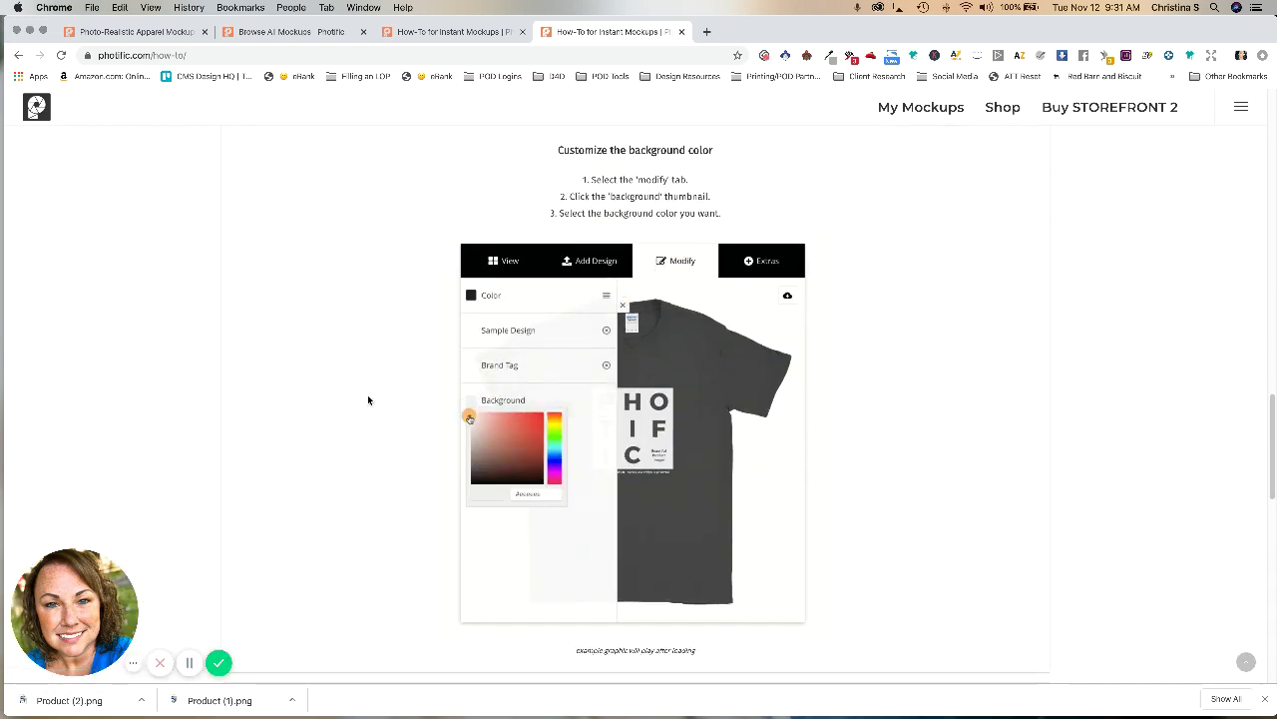
scroll(367, 399, down, 3)
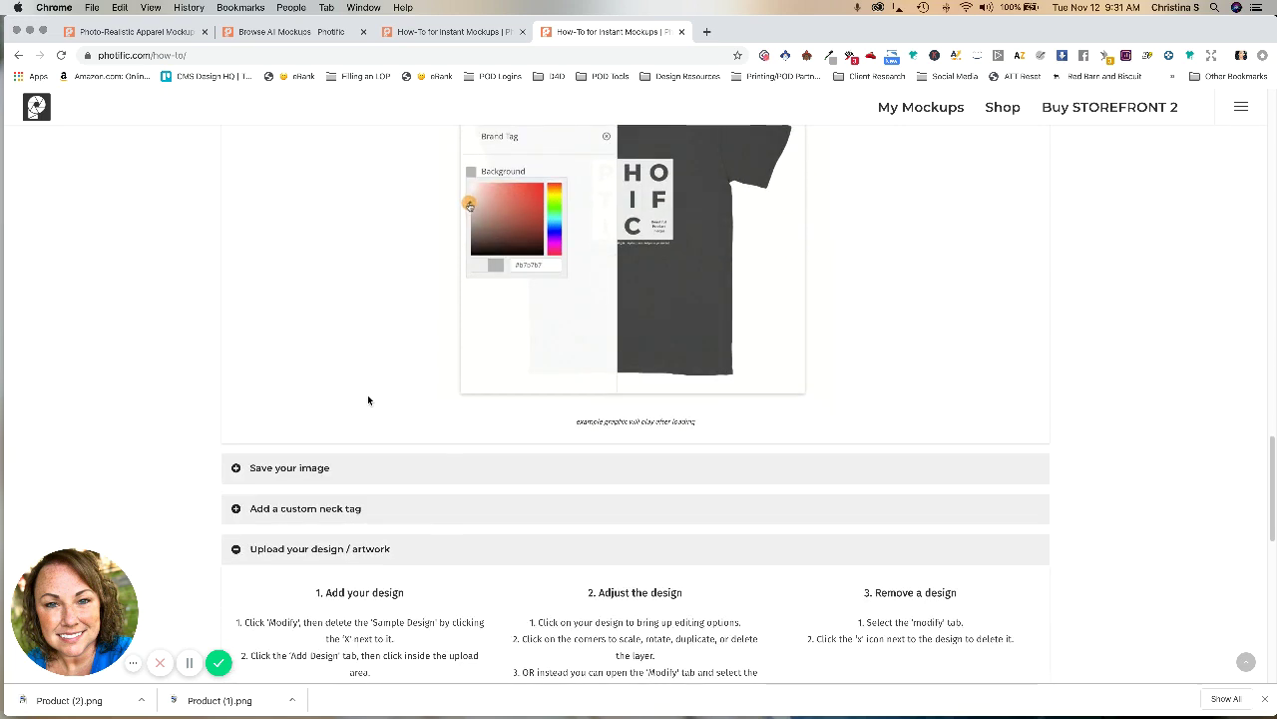
click(312, 468)
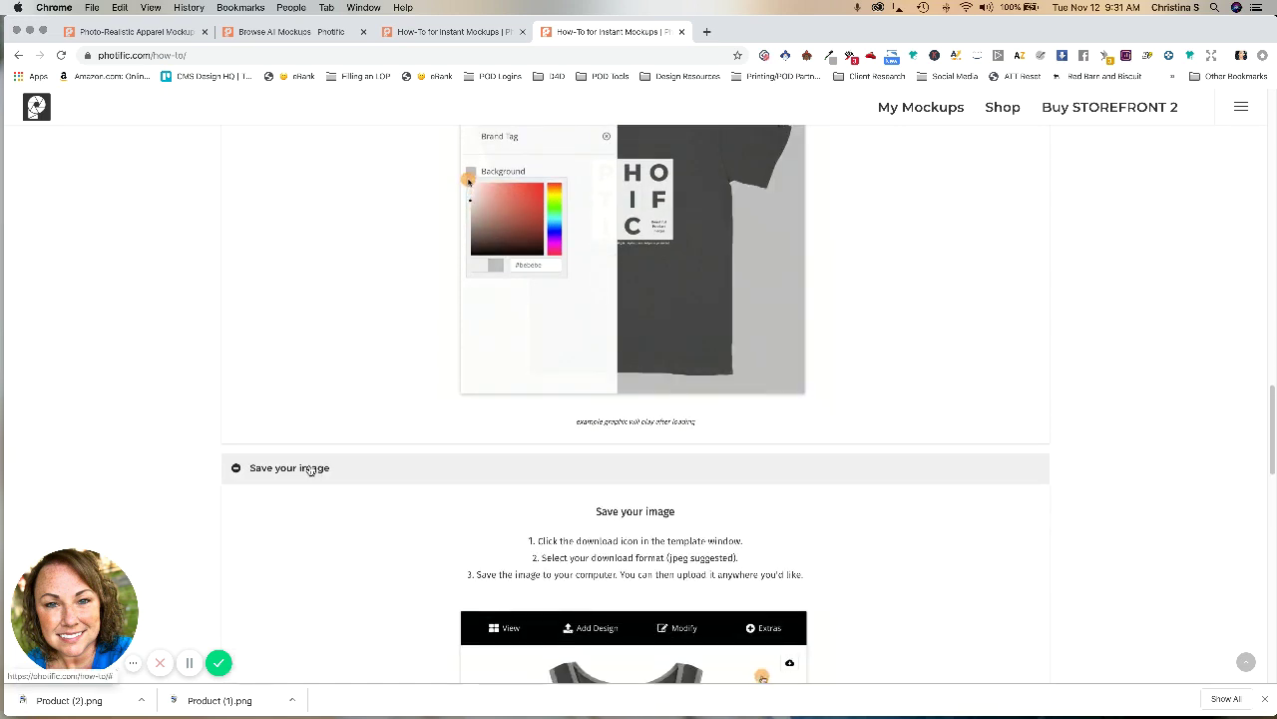
scroll(442, 430, down, 4)
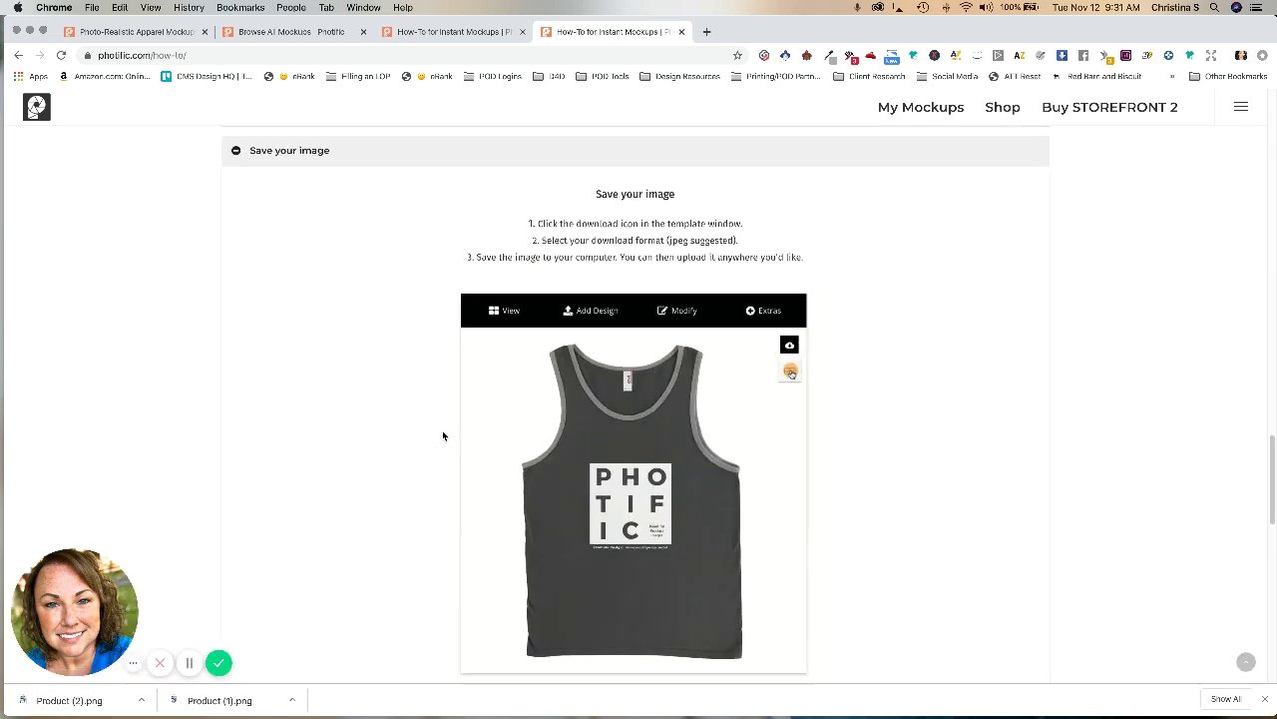
scroll(442, 431, down, 3)
scroll(424, 424, down, 5)
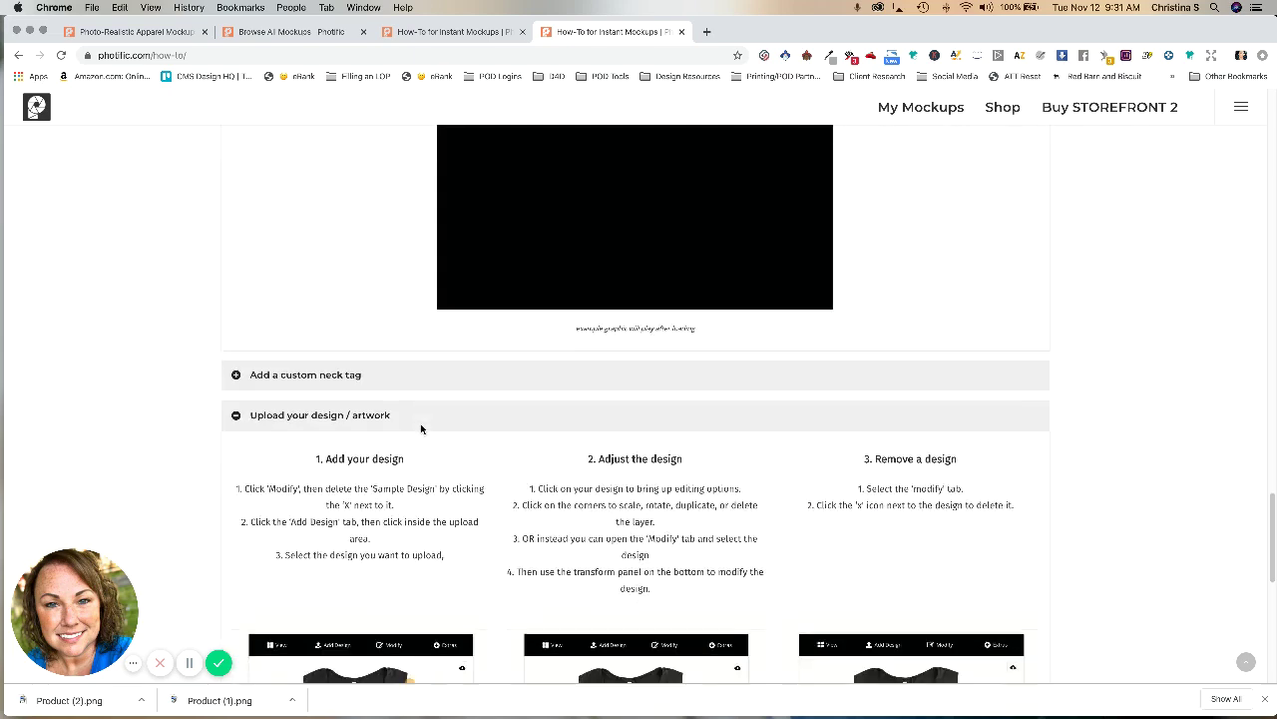
- Expand the Add a custom neck tag tutorial, read through the steps, and return to the top
click(334, 379)
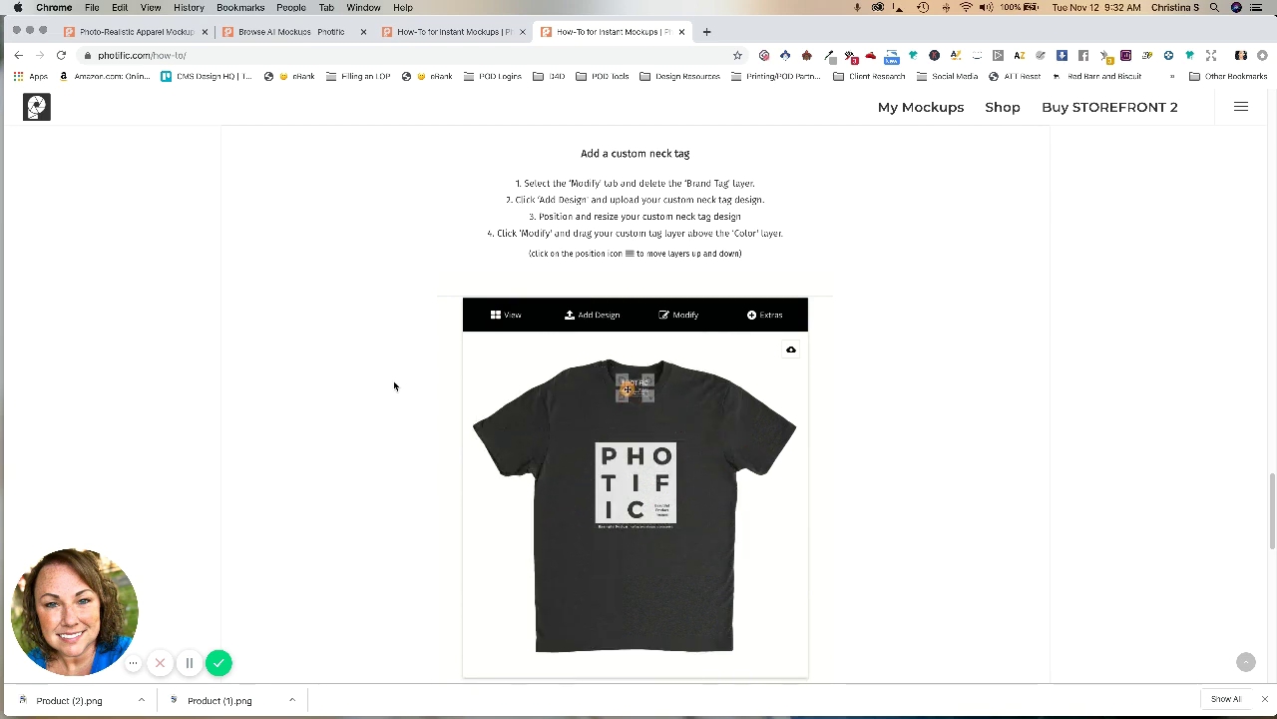
scroll(394, 386, down, 10)
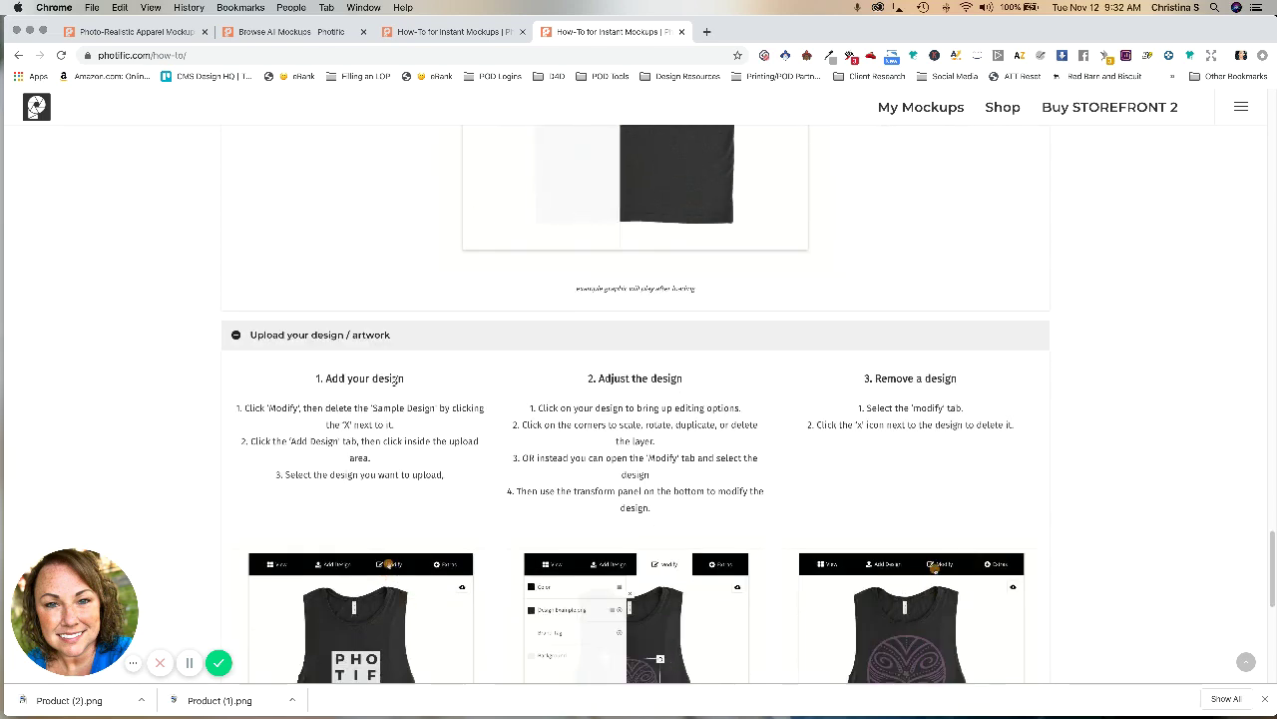
scroll(398, 379, down, 4)
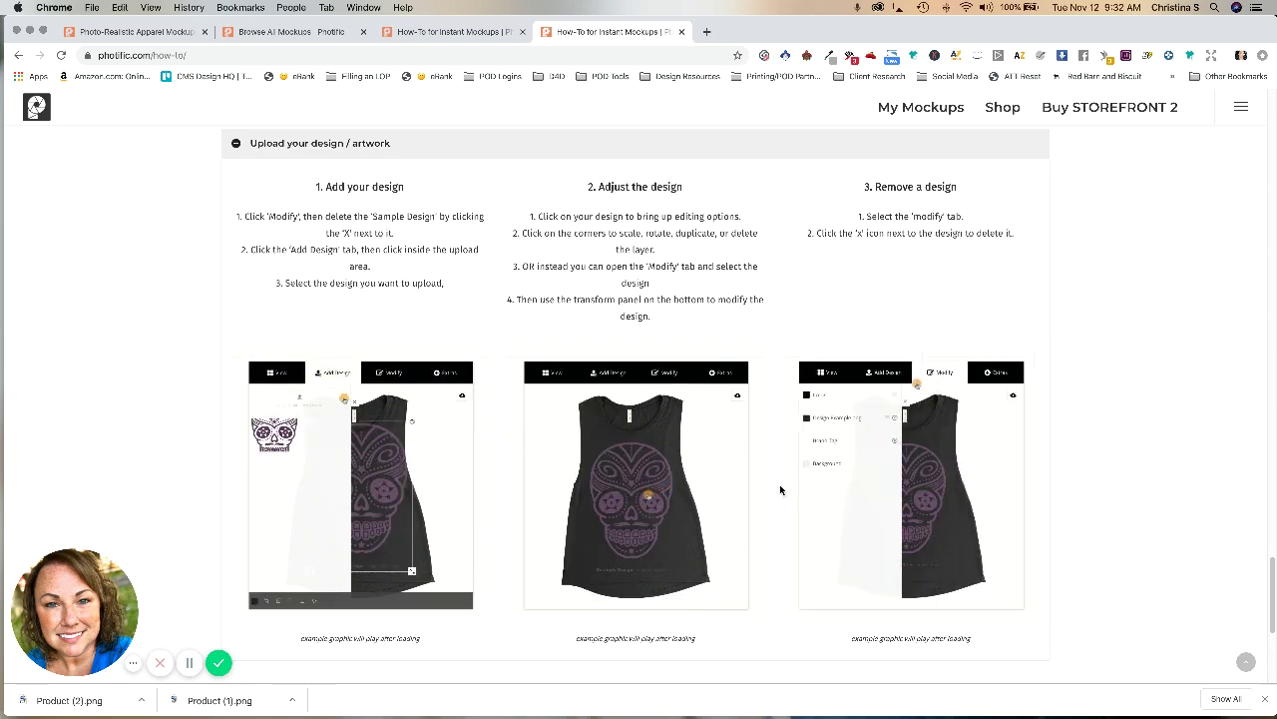
scroll(781, 489, down, 3)
scroll(782, 489, up, 5)
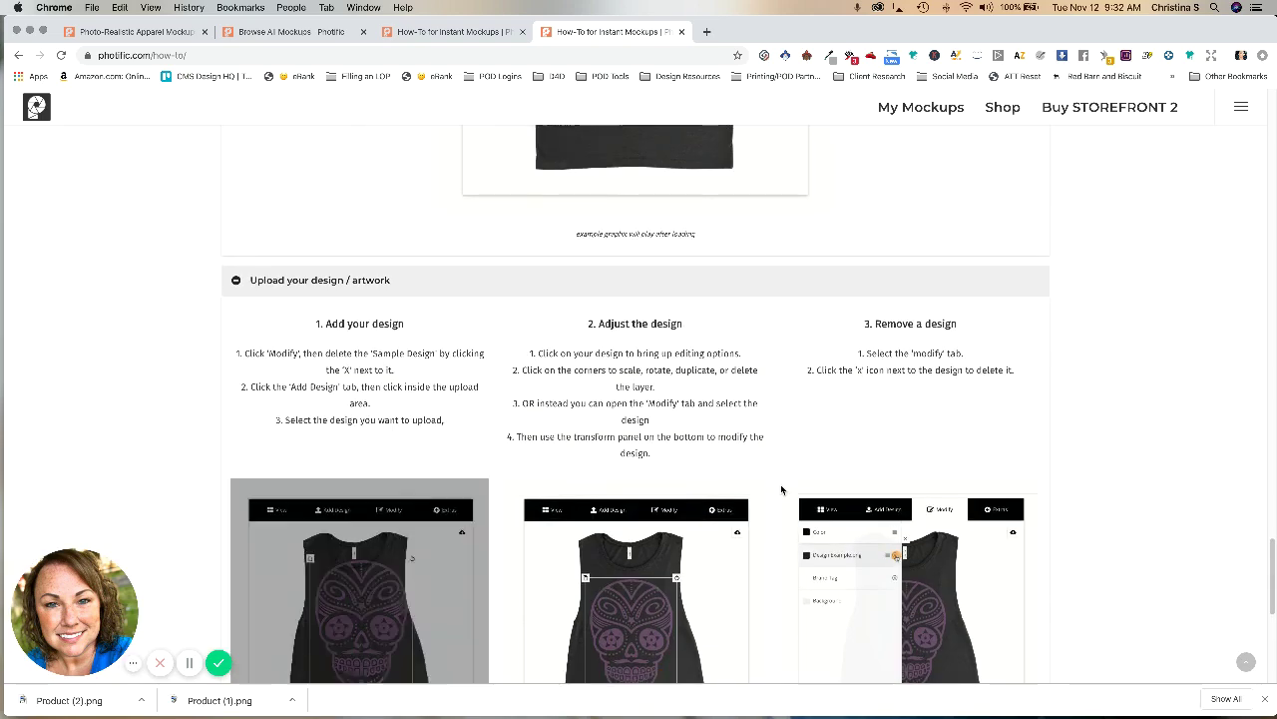
scroll(781, 489, up, 15)
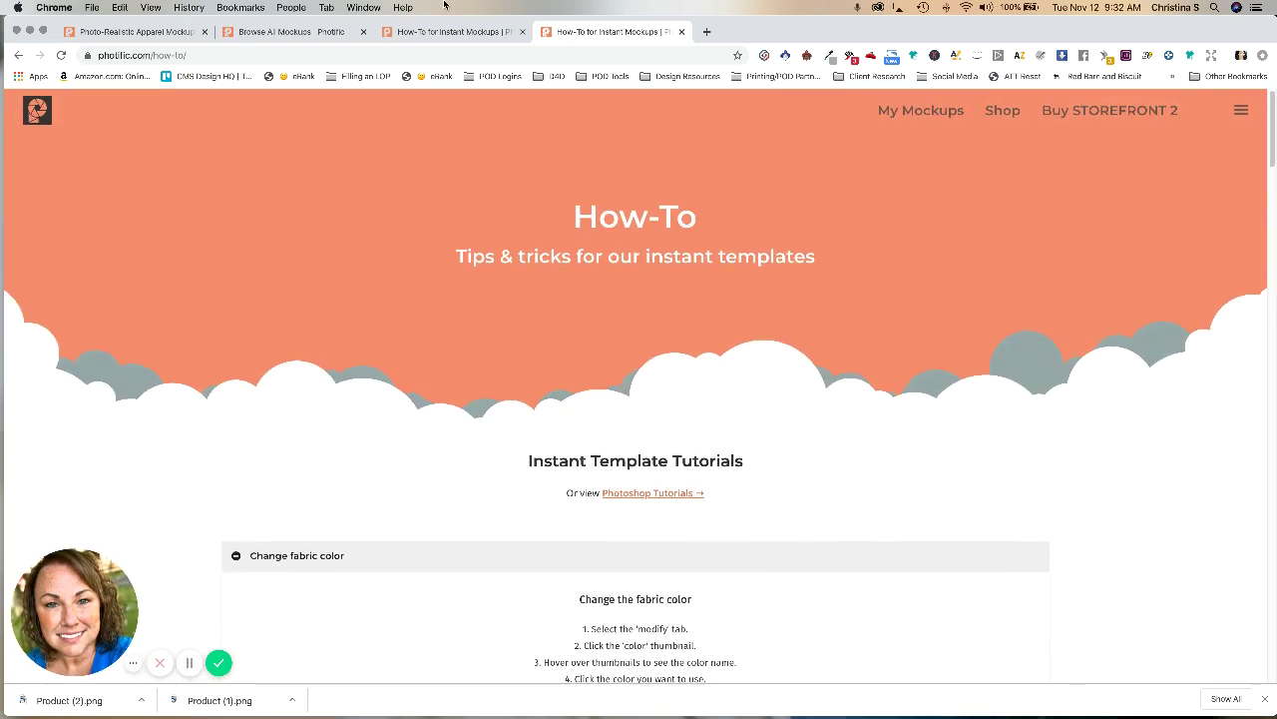
- Go back to the mockup catalogue and open the STOREFRONT 2 page with its $79 Buy Now offer
click(440, 33)
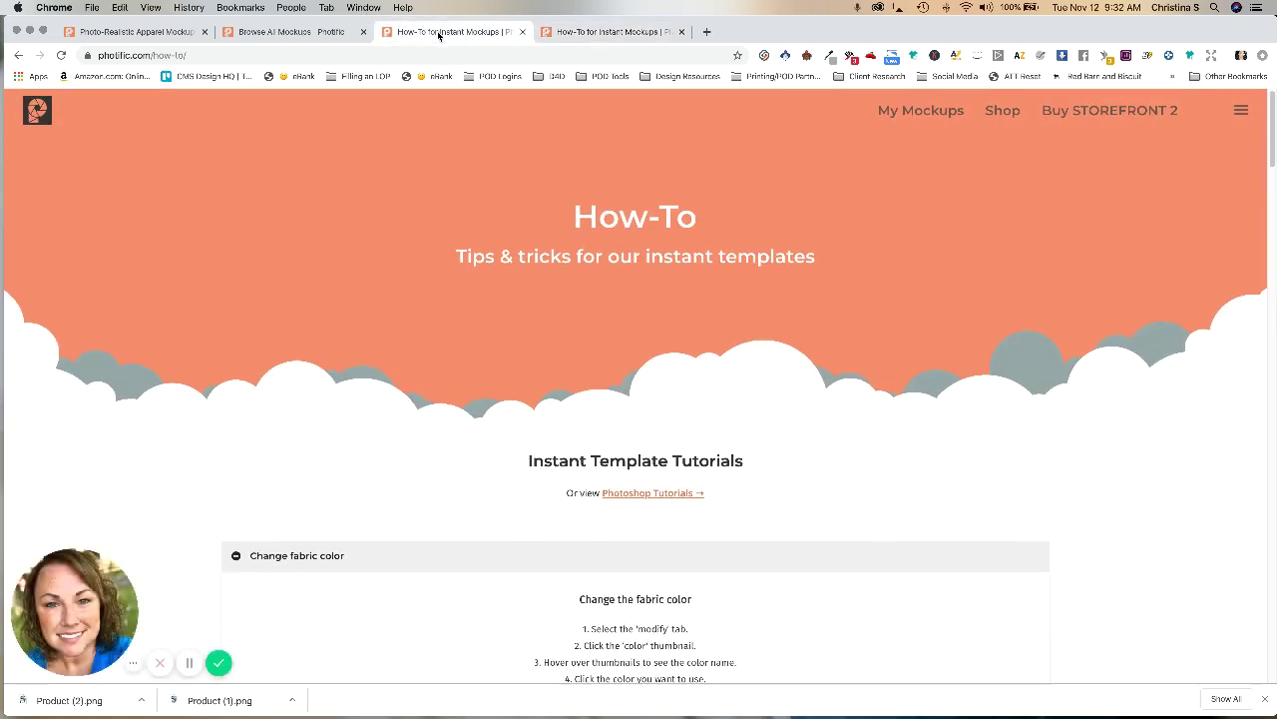
click(299, 31)
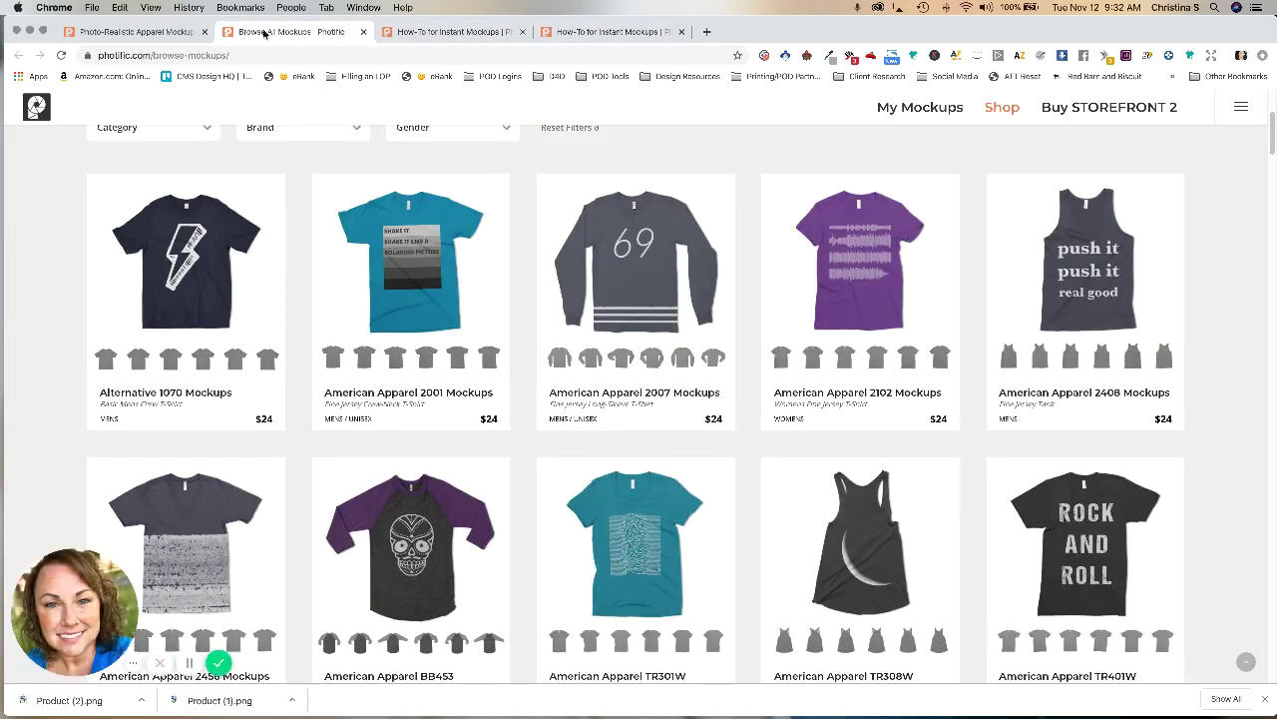
click(1093, 116)
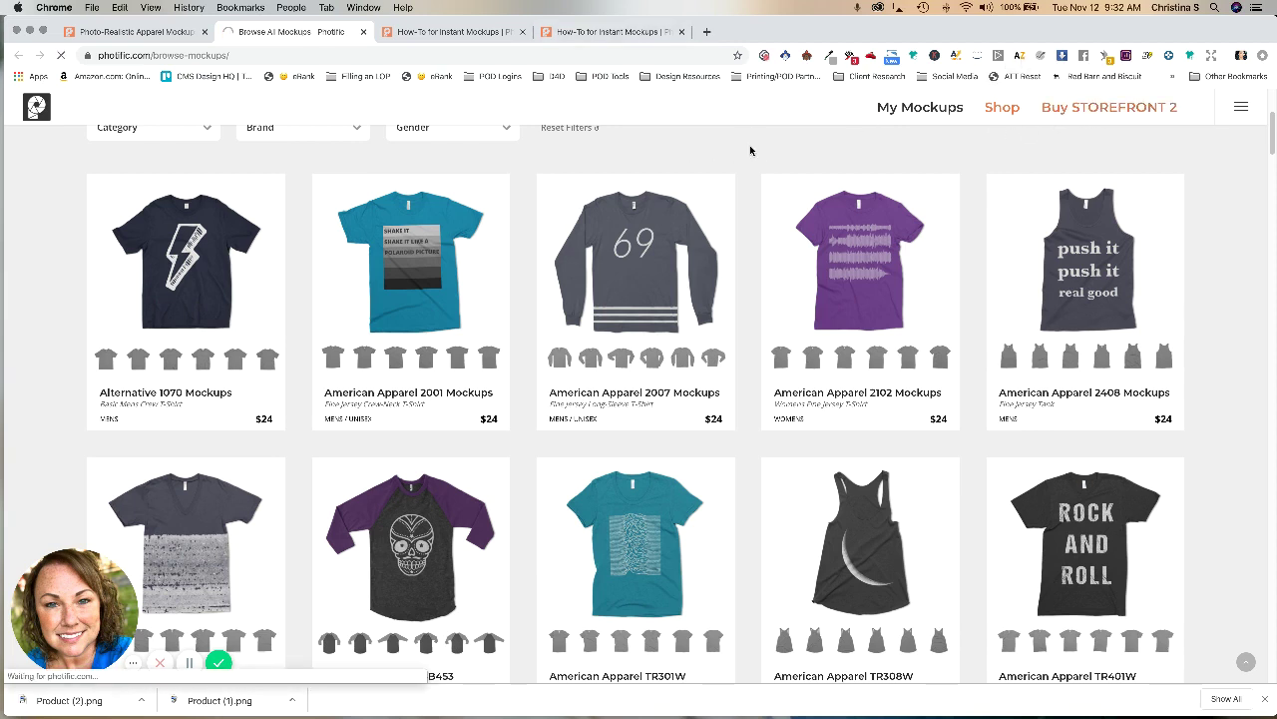
click(1098, 112)
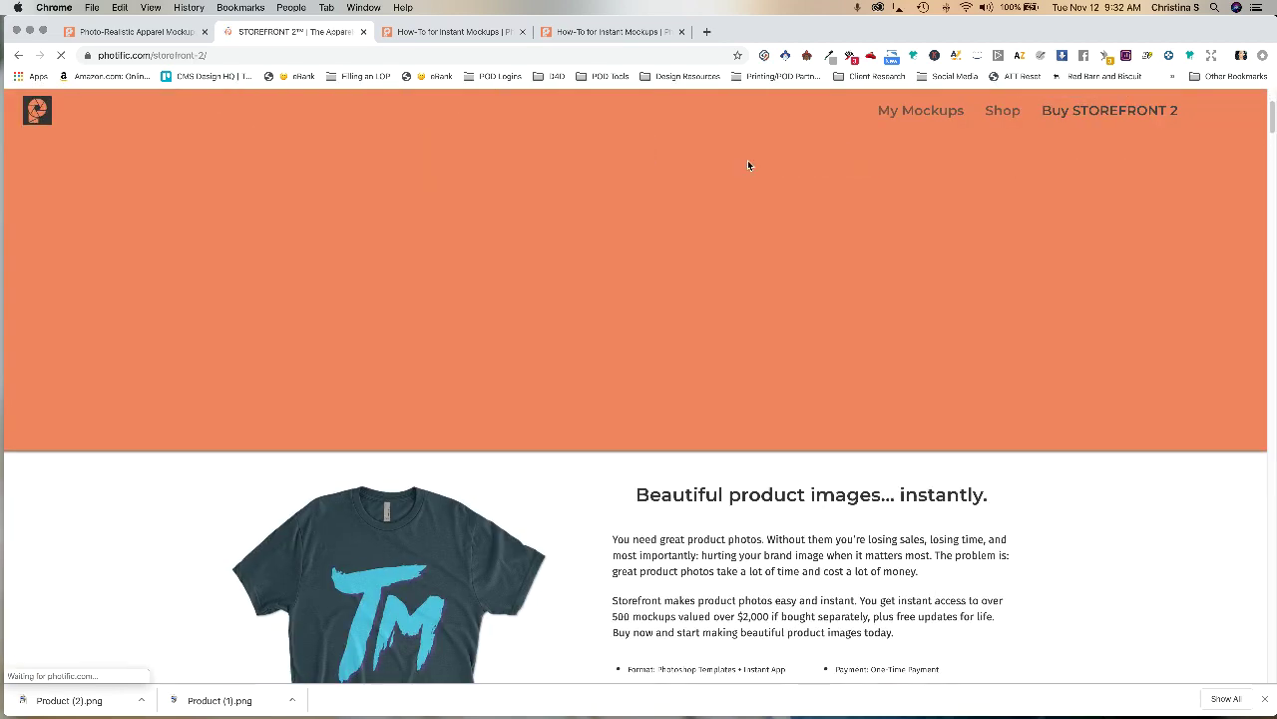
scroll(749, 165, down, 3)
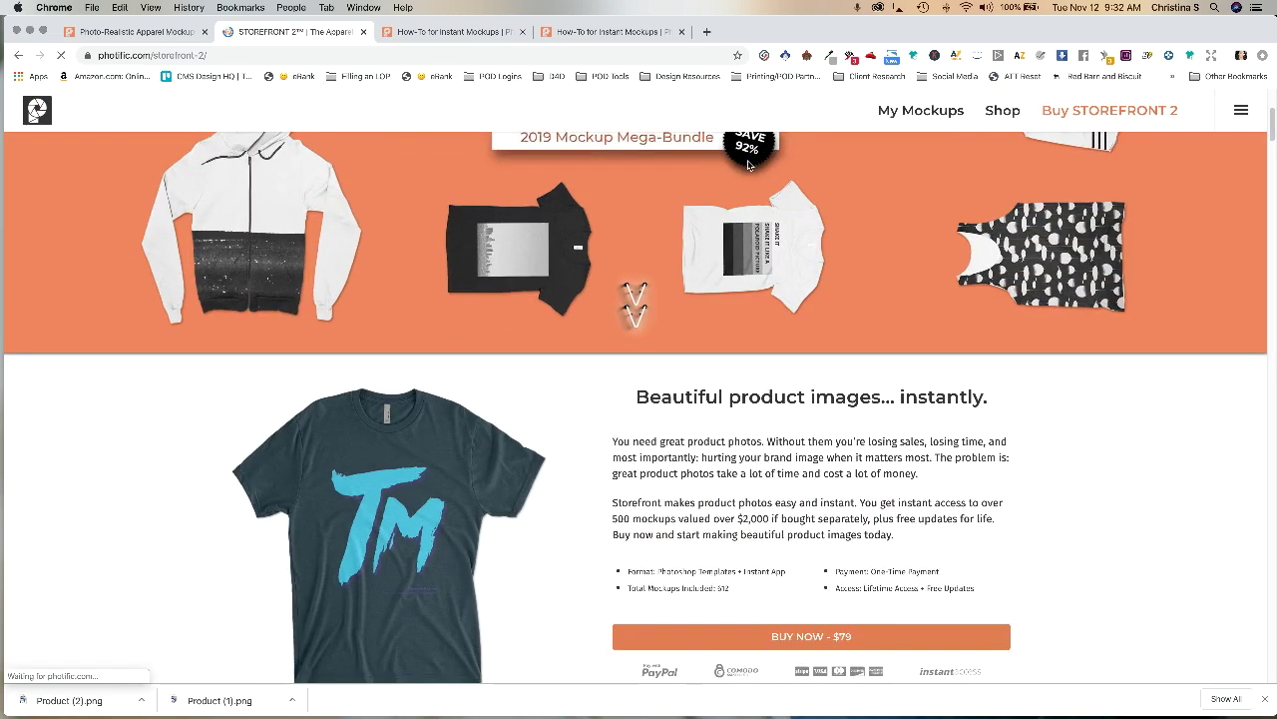
scroll(747, 160, down, 4)
scroll(747, 160, up, 2)
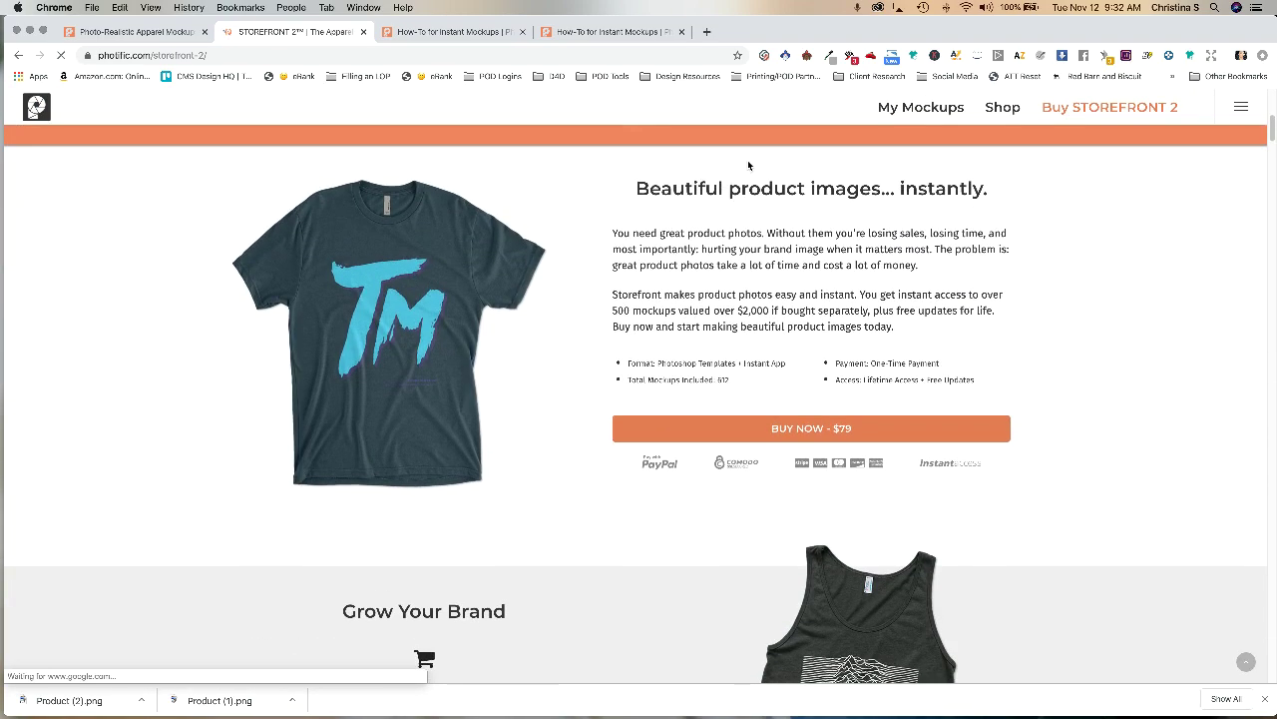